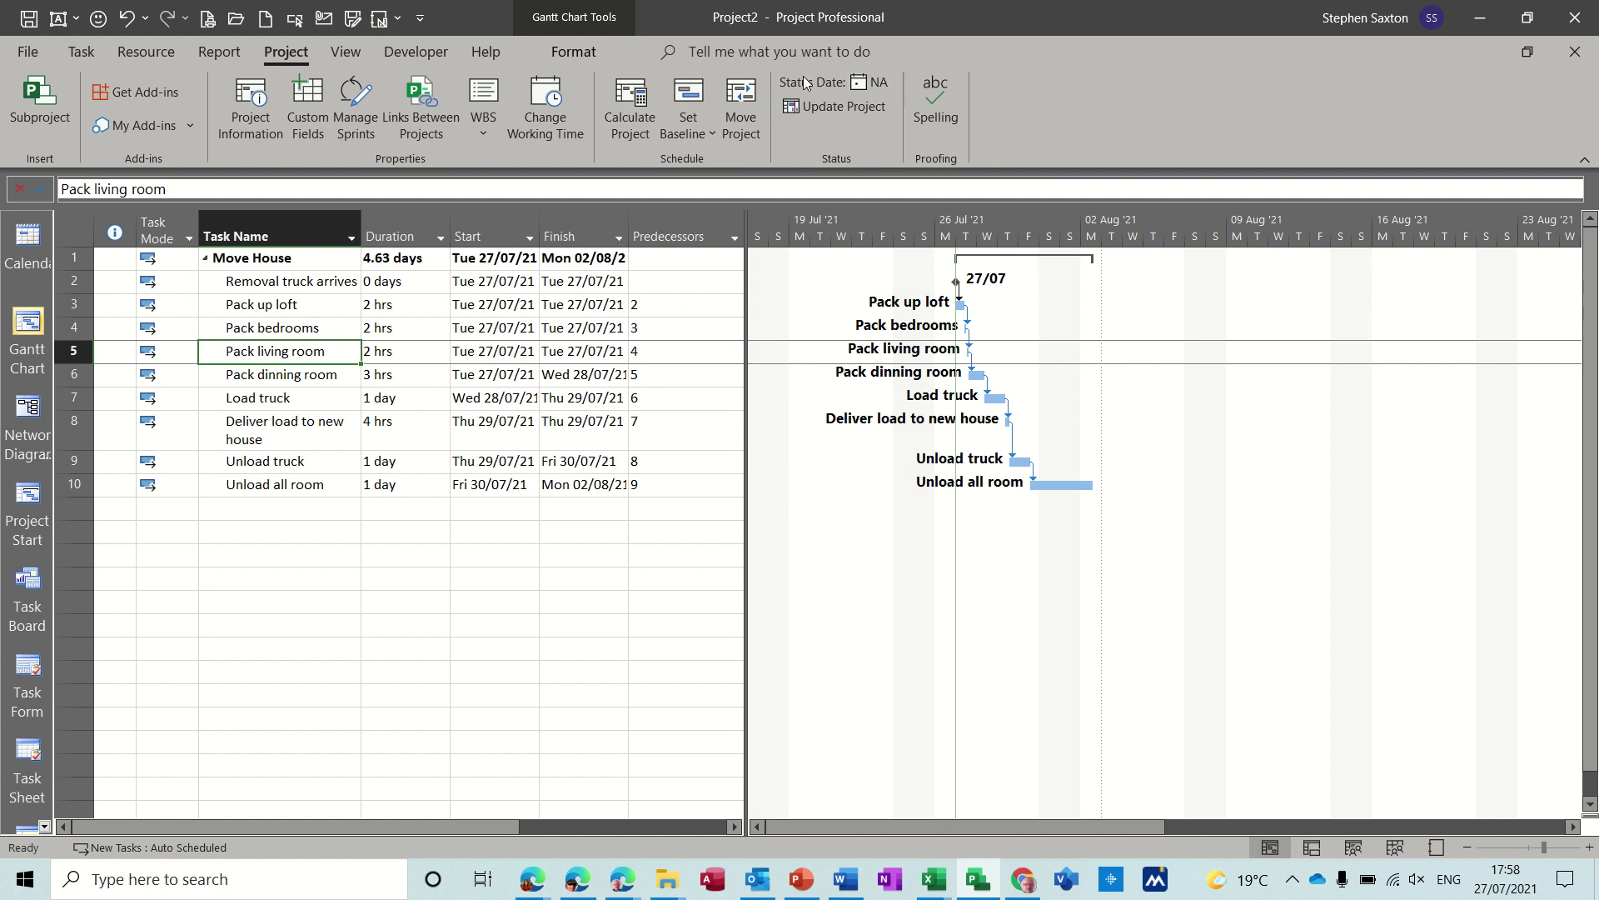
Step: Check the Status Date and Project Information dialogs, closing both without changes
{"action": "left_click", "coordinate": [862, 84]}
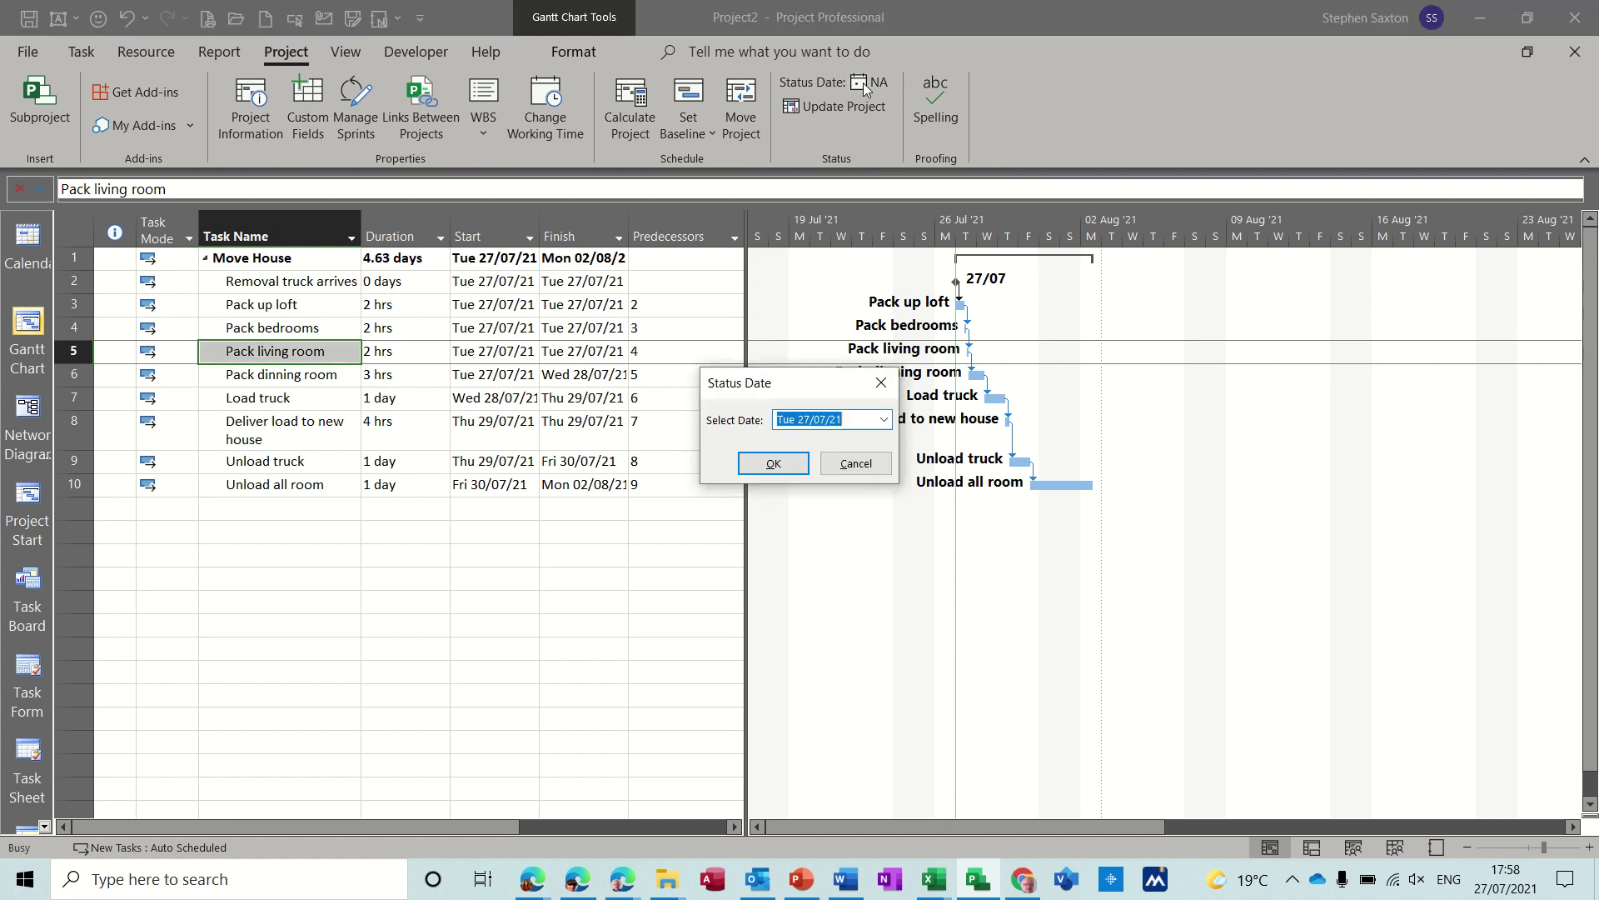
{"action": "left_click", "coordinate": [854, 464]}
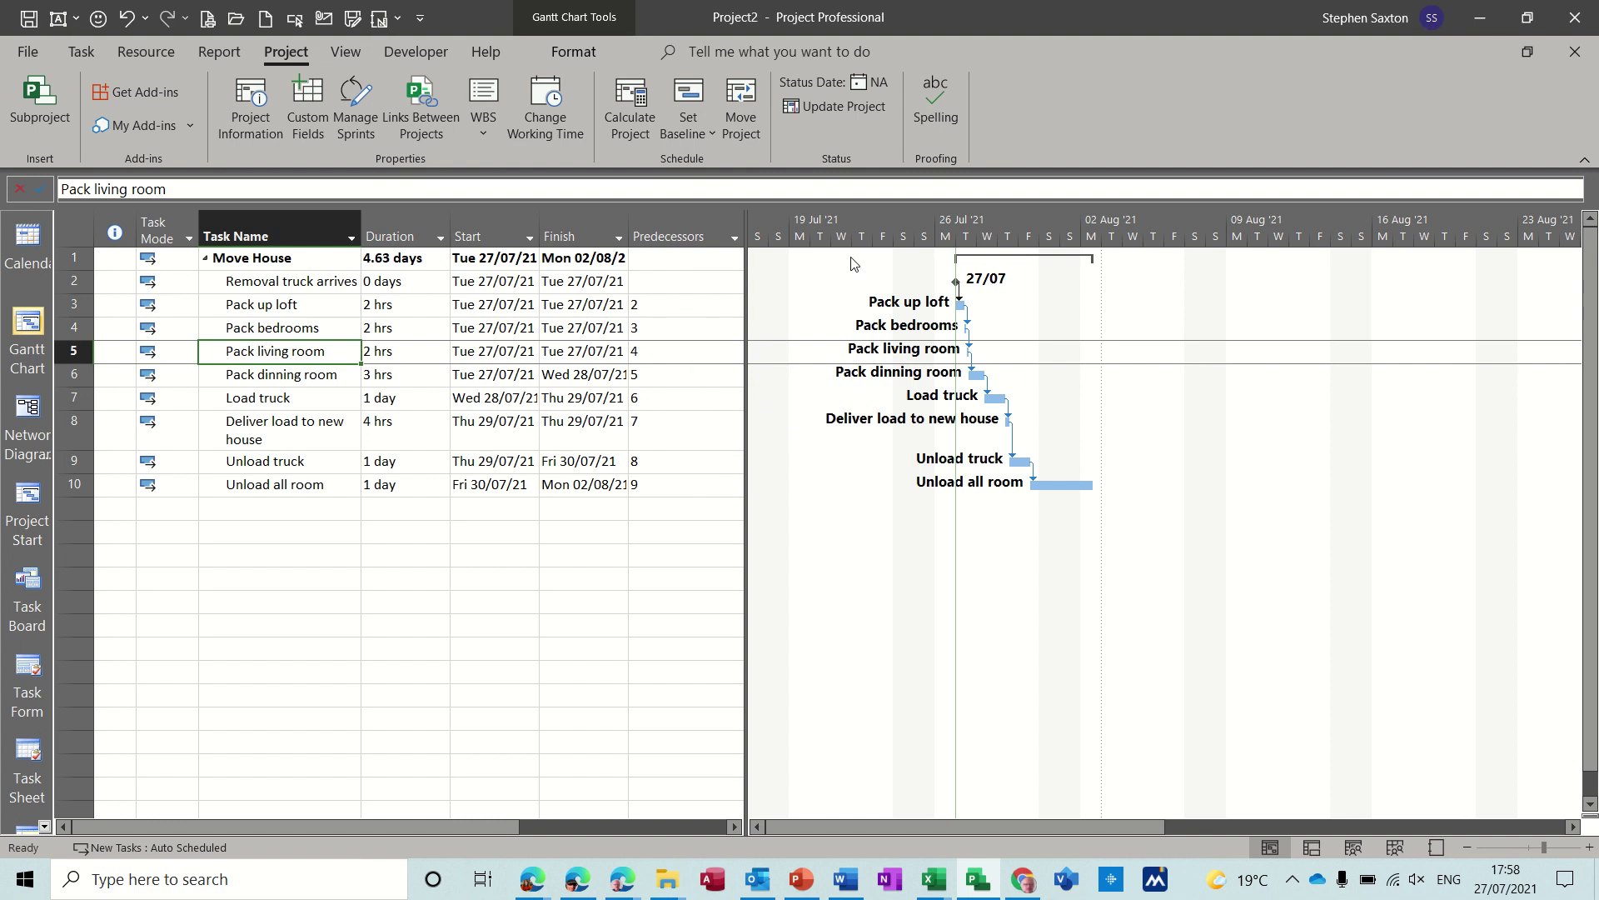
{"action": "left_click", "coordinate": [249, 102]}
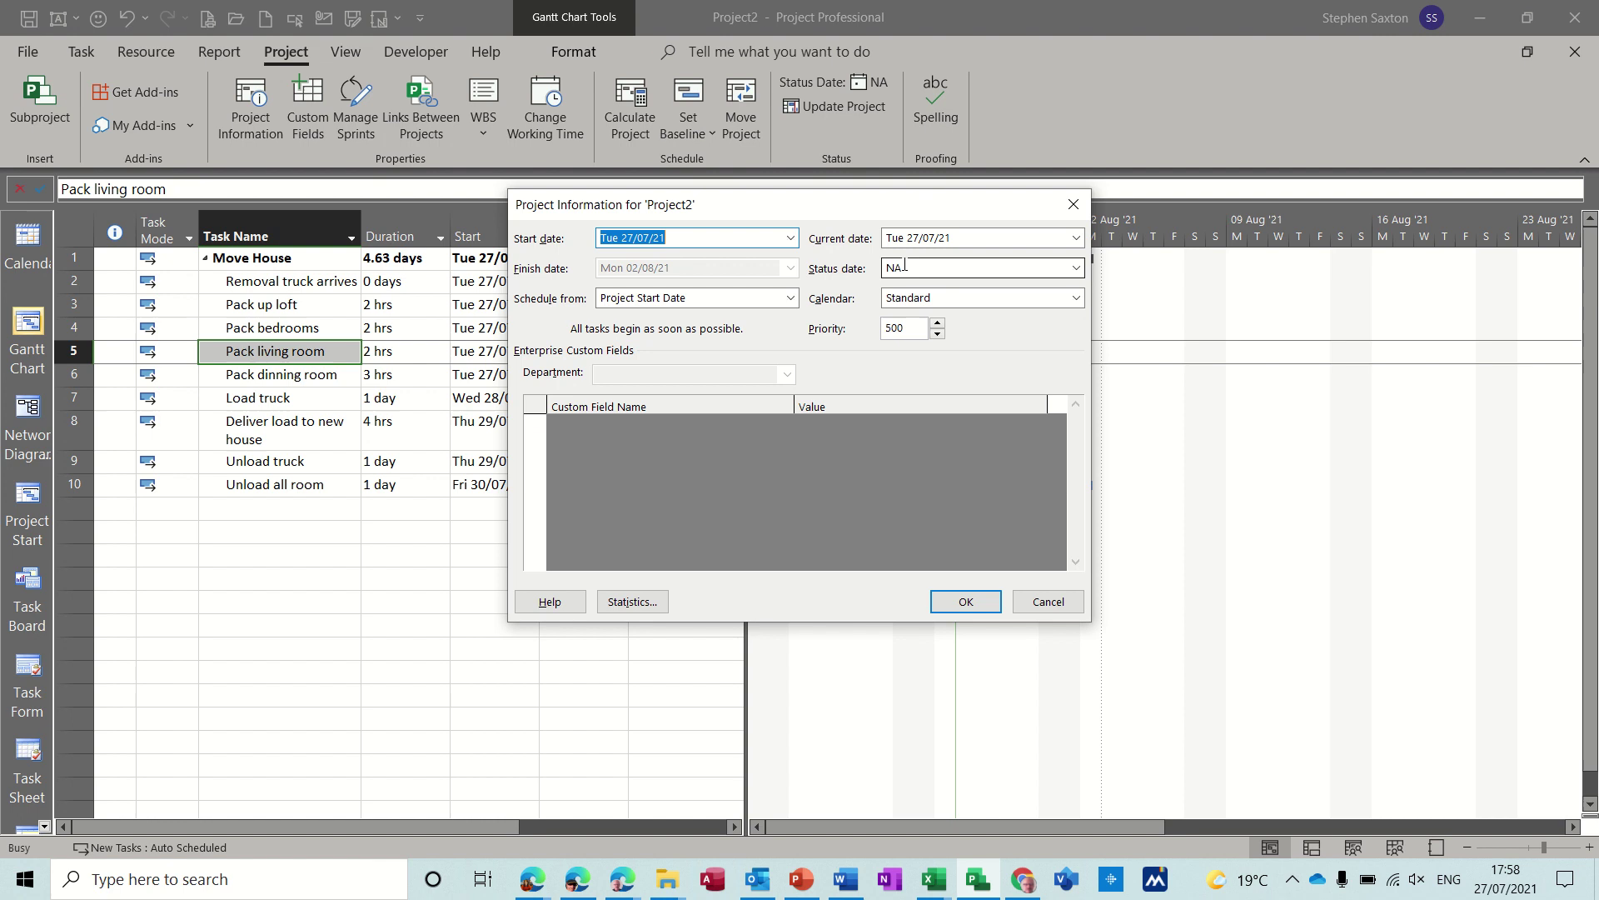
{"action": "left_click", "coordinate": [1048, 601]}
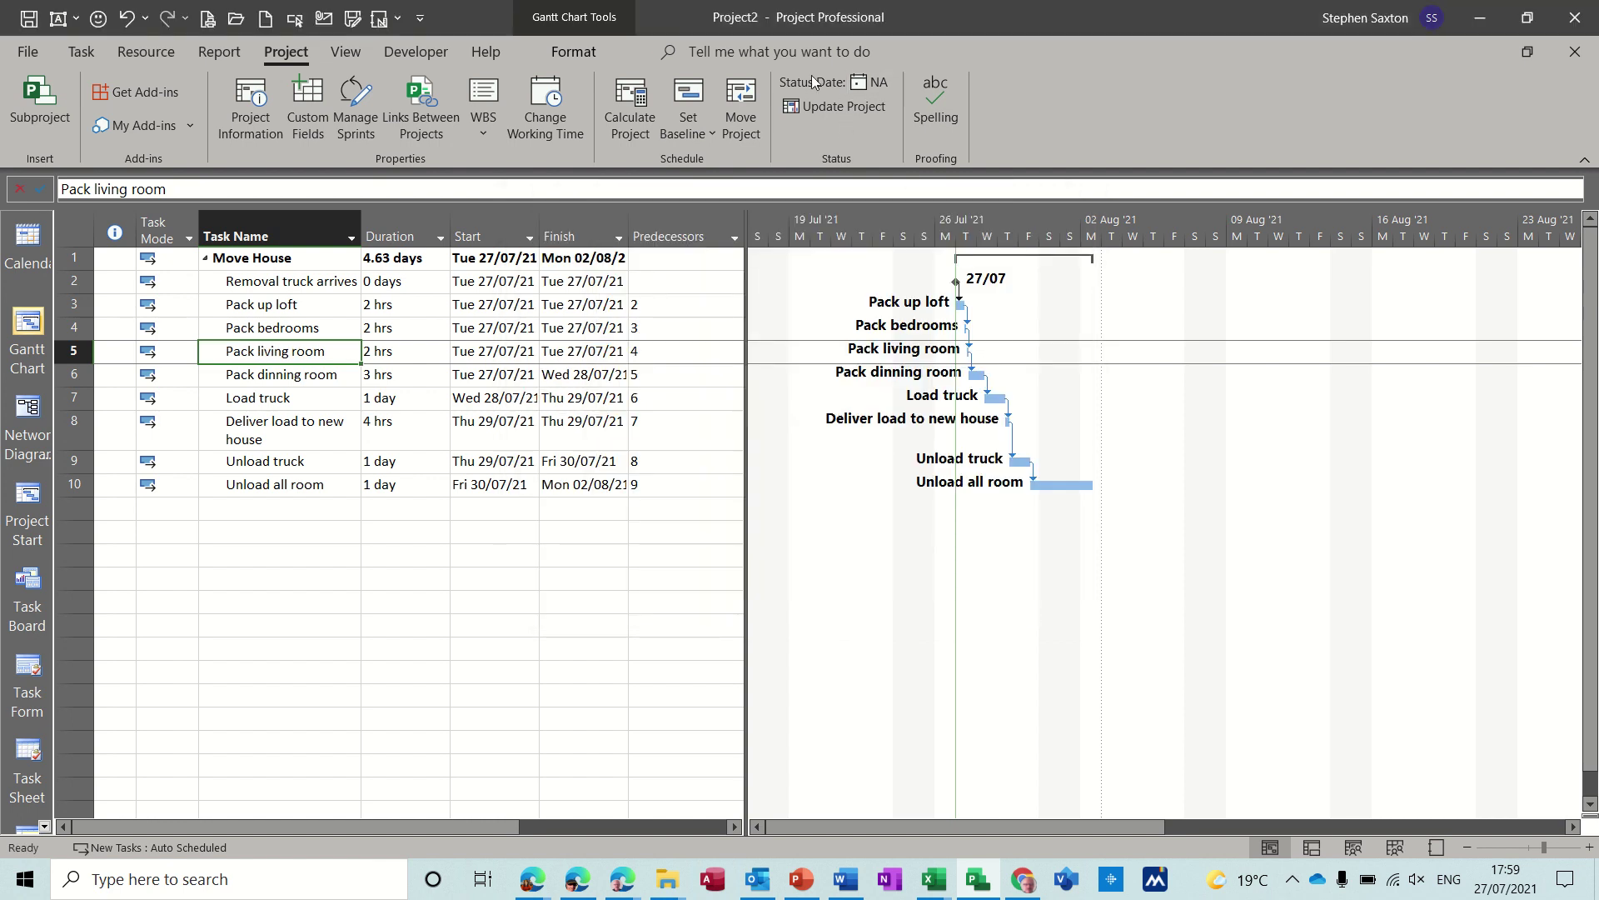
Step: Set the status date to Monday 2 August 2021 from the calendar
{"action": "left_click", "coordinate": [878, 84]}
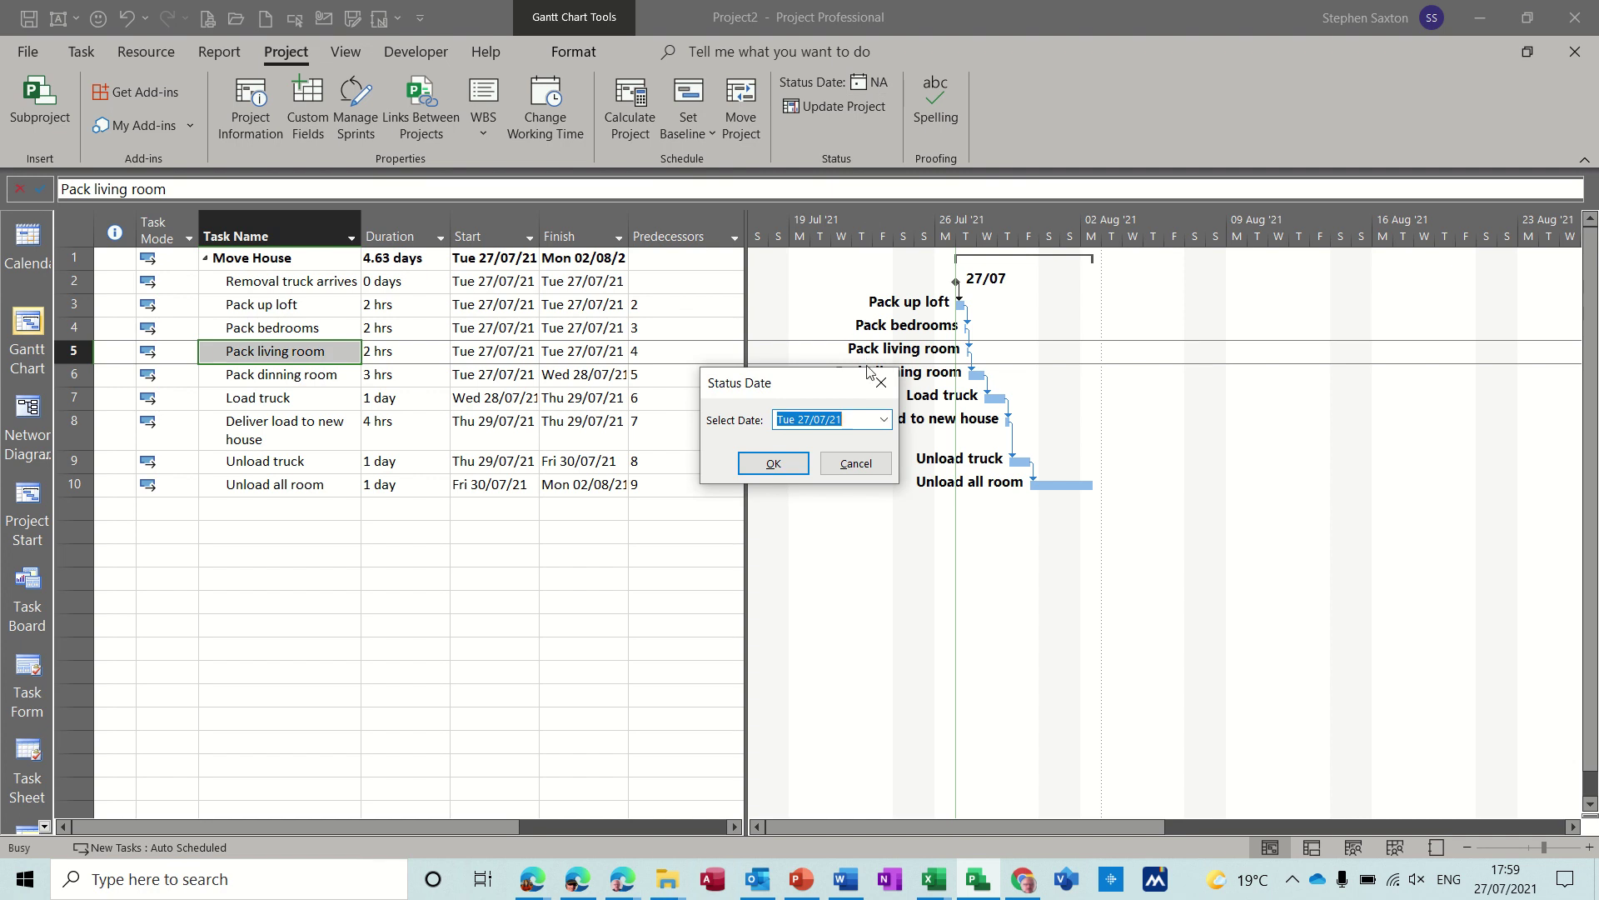
{"action": "left_click", "coordinate": [883, 419]}
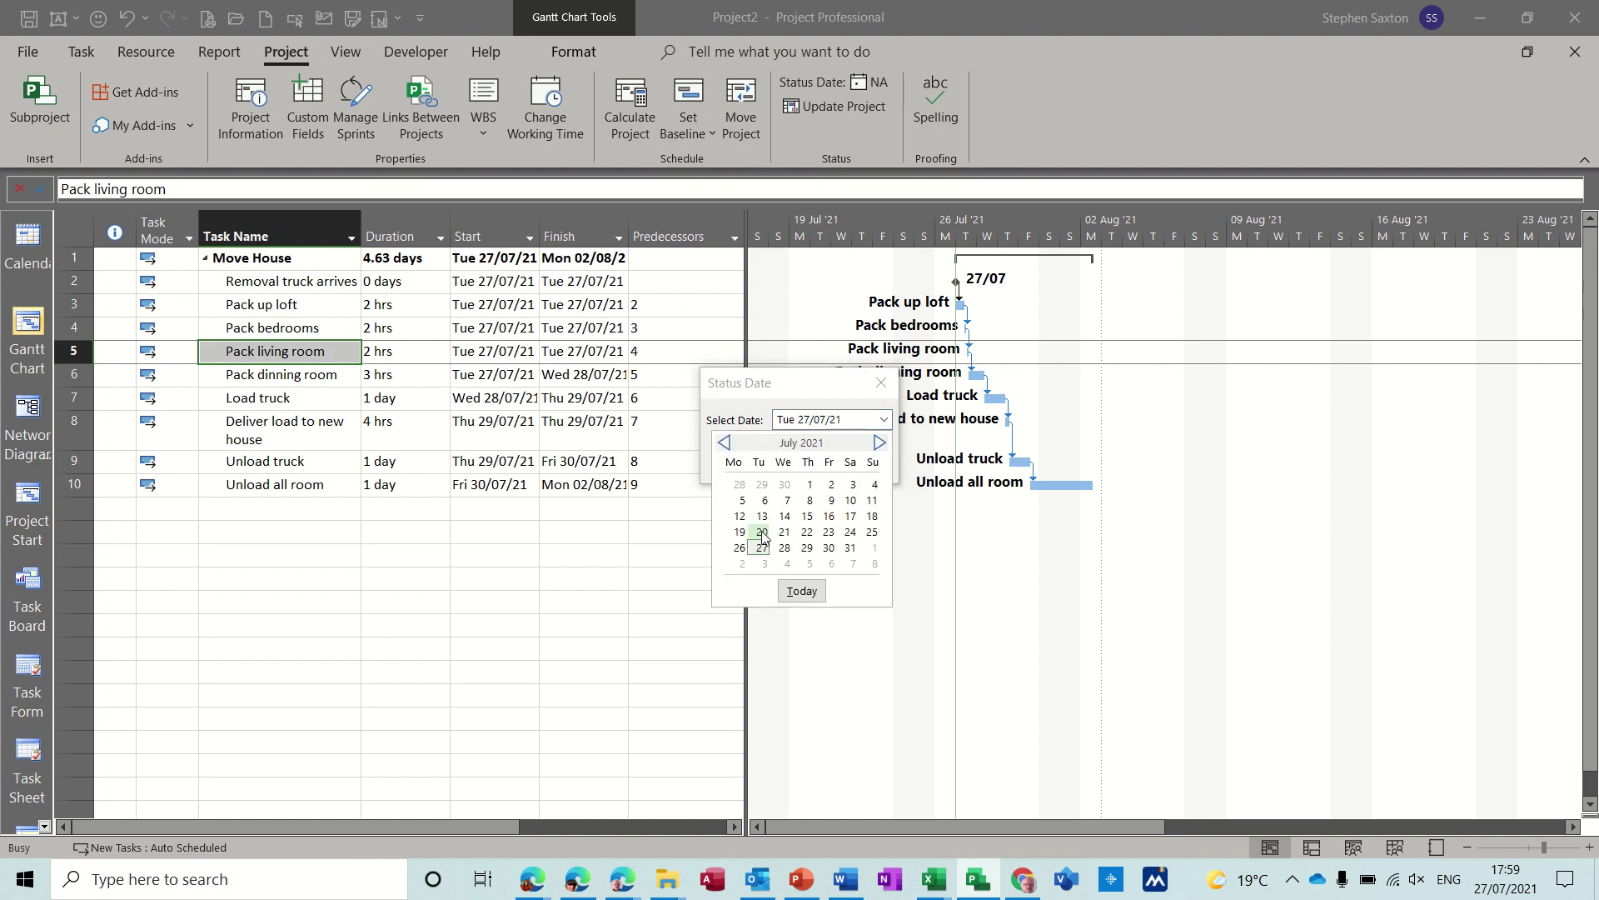
{"action": "left_click", "coordinate": [741, 564]}
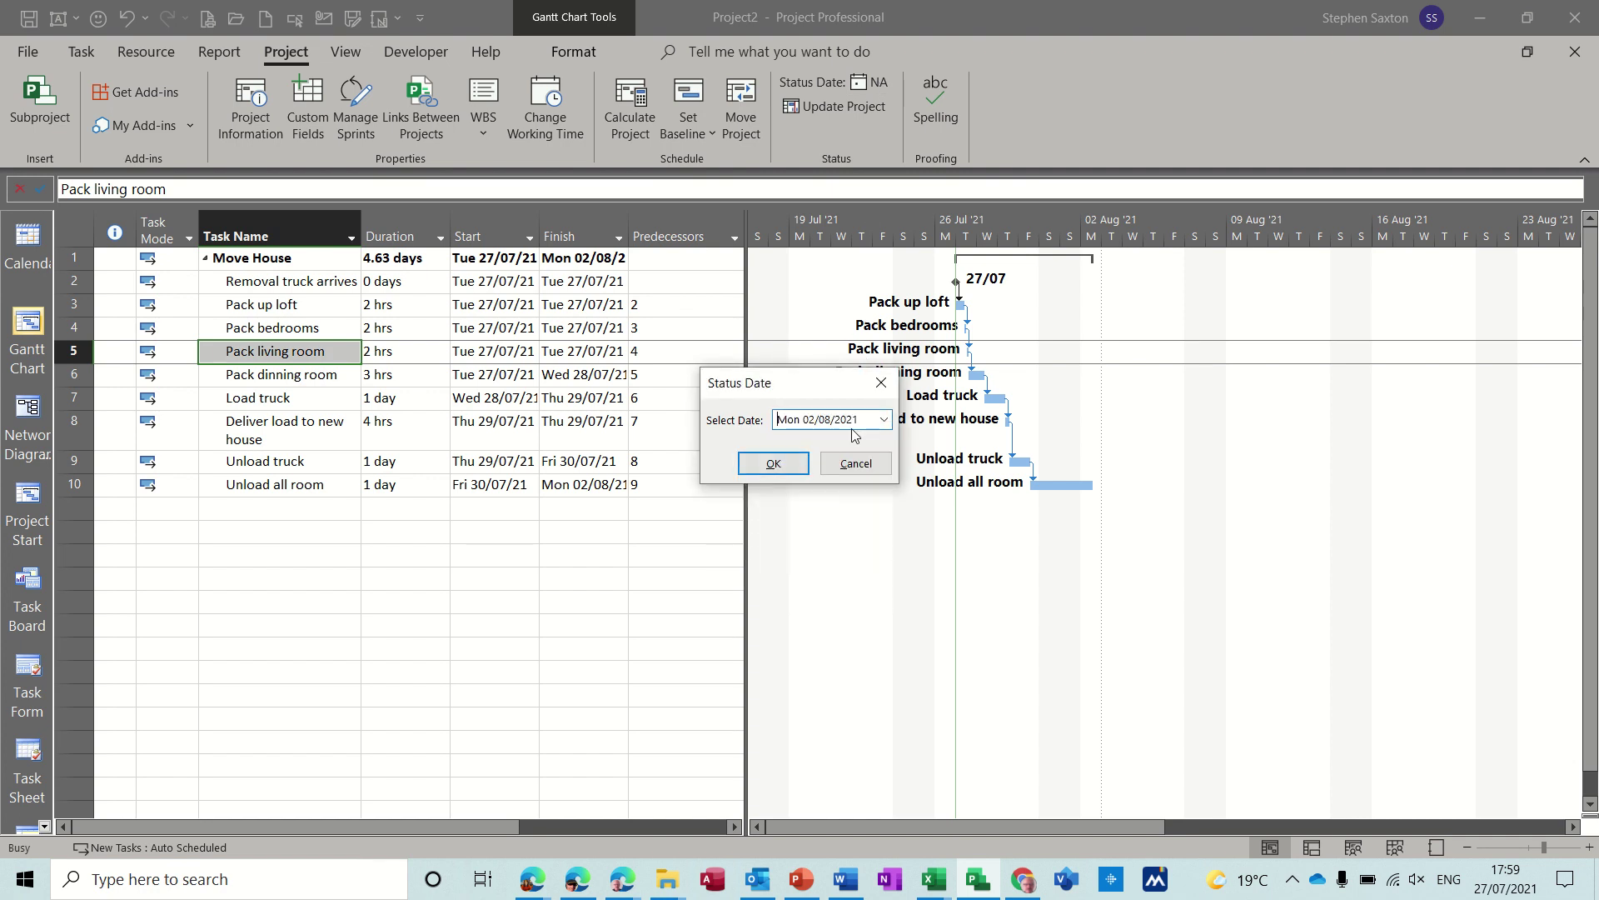
{"action": "left_click", "coordinate": [751, 467]}
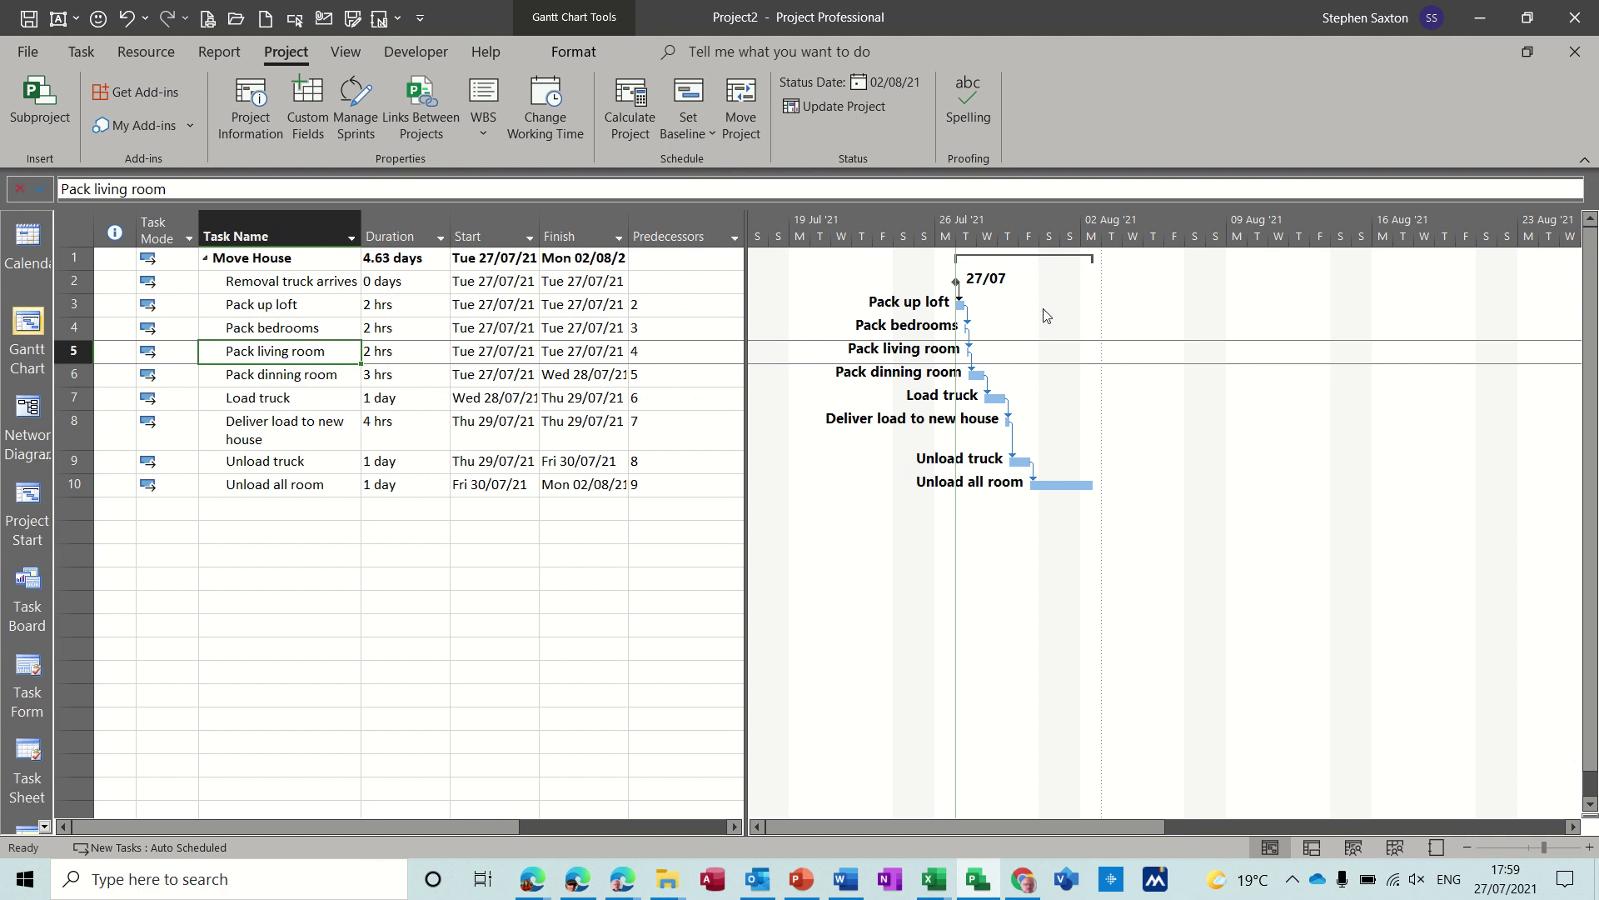
Step: In Progress Lines, display the current progress line at the project status date
{"action": "left_click", "coordinate": [576, 53]}
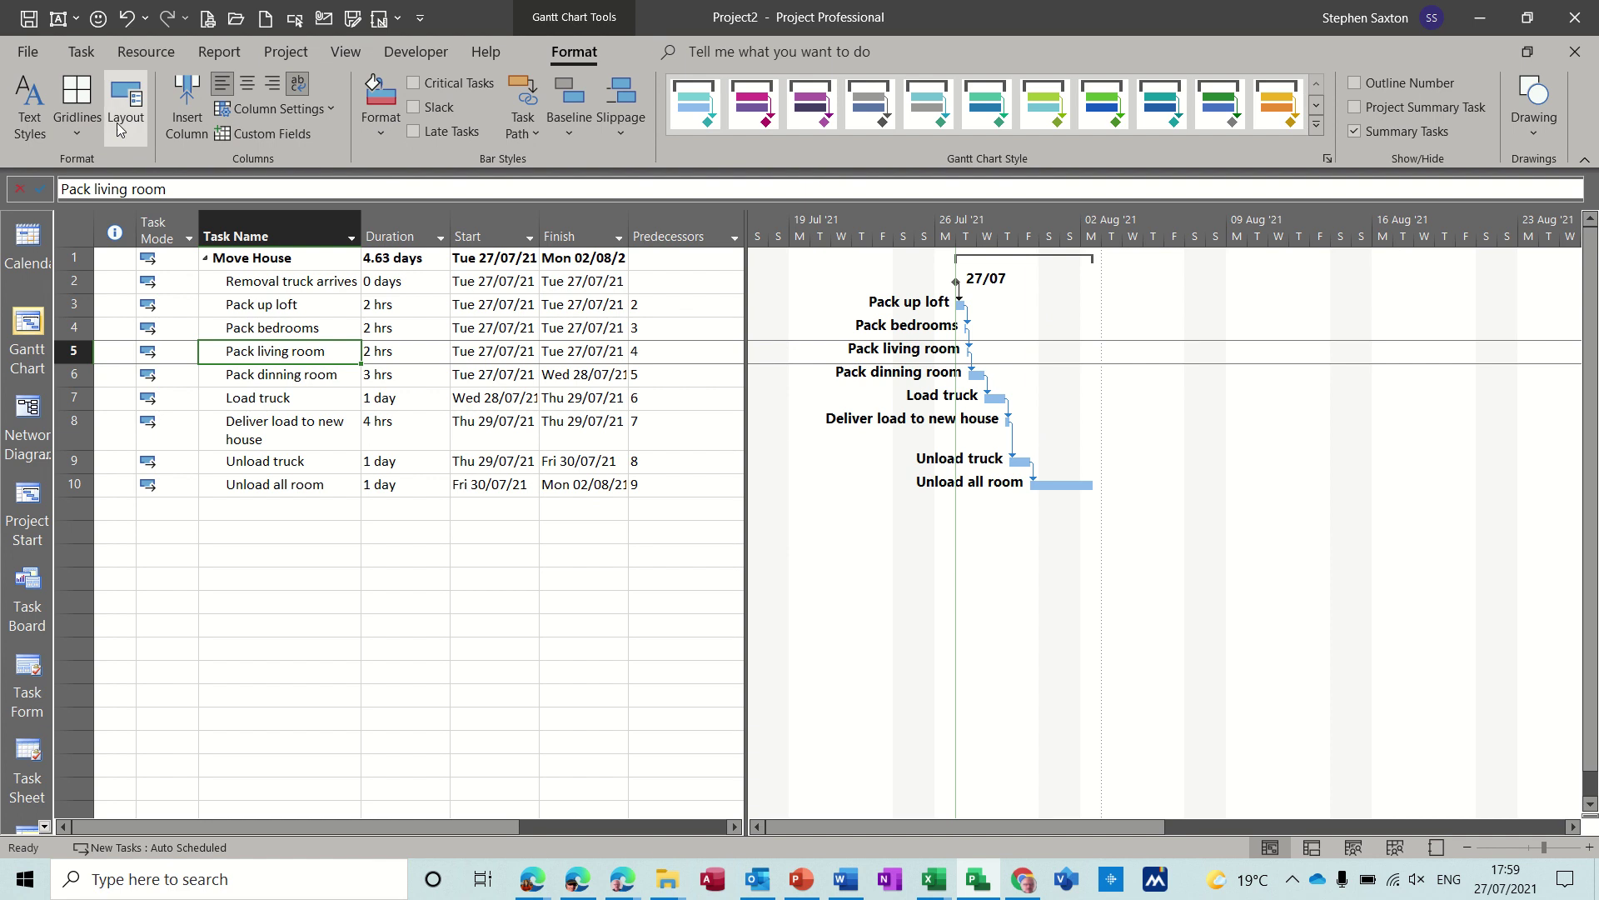
{"action": "left_click", "coordinate": [78, 137]}
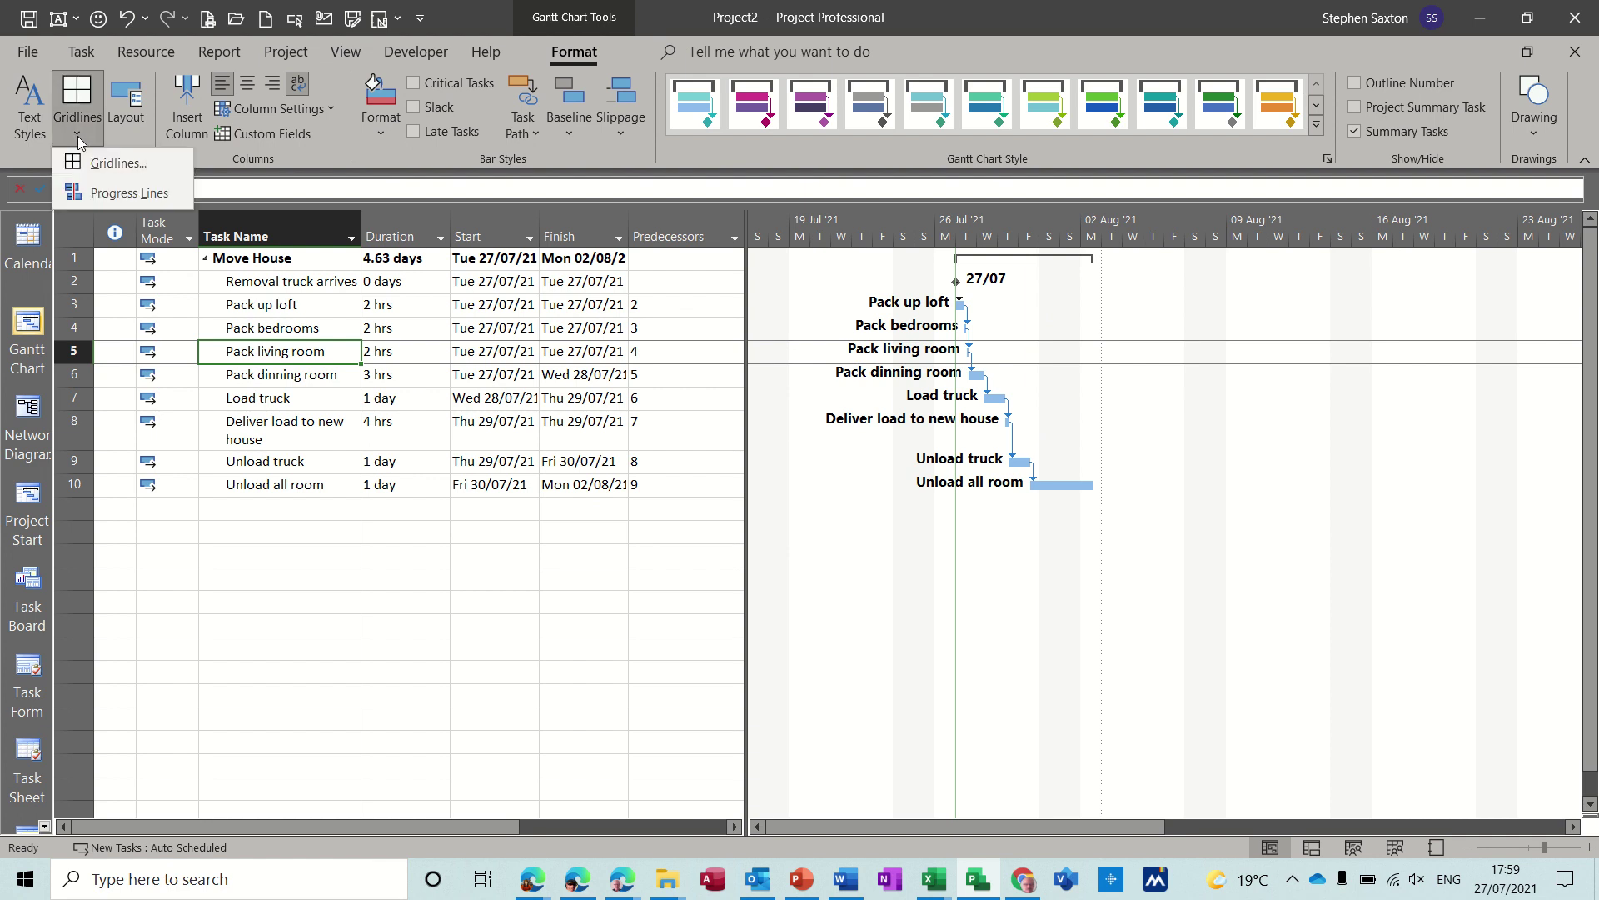
{"action": "left_click", "coordinate": [117, 196]}
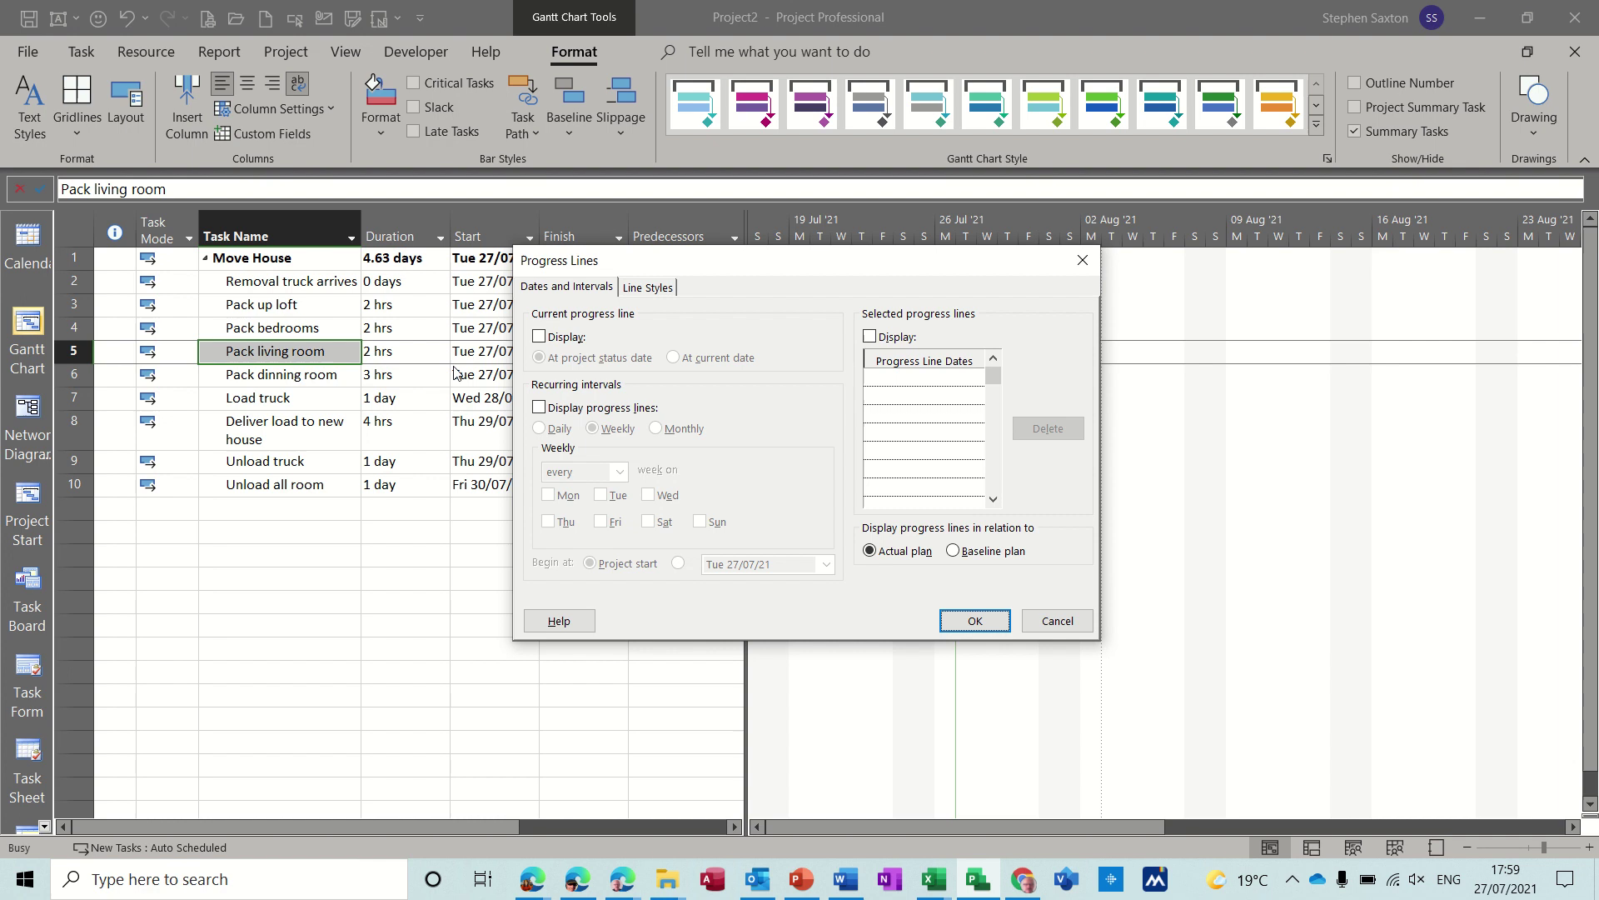
{"action": "left_click", "coordinate": [540, 339]}
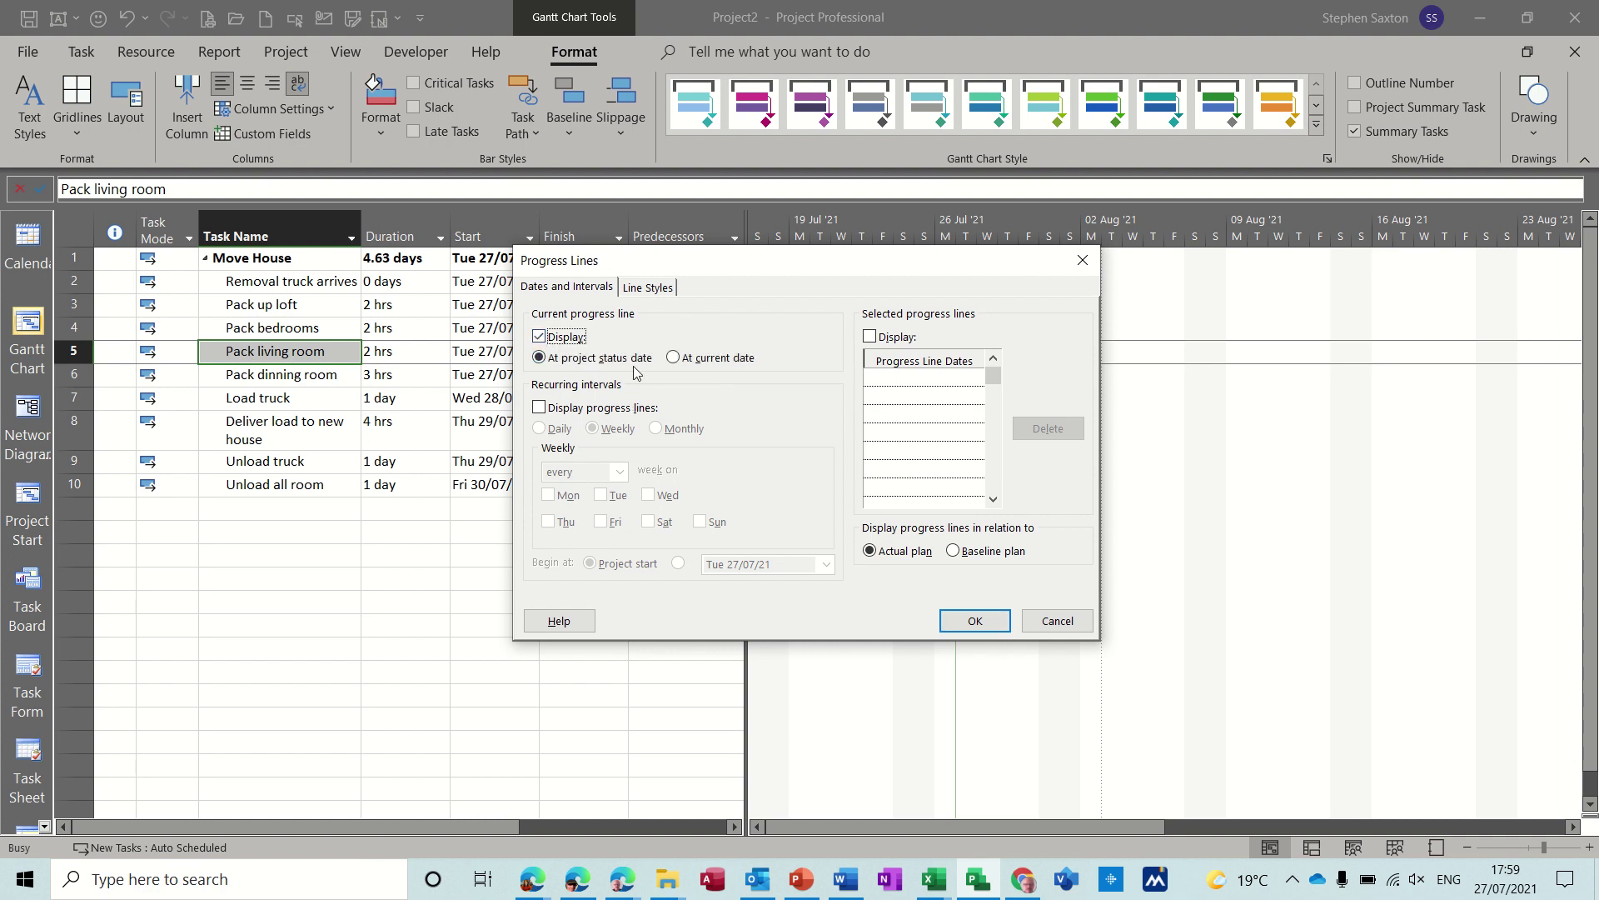
Step: Give the progress lines solid dark red lines with dark red circled points
{"action": "left_click", "coordinate": [649, 288]}
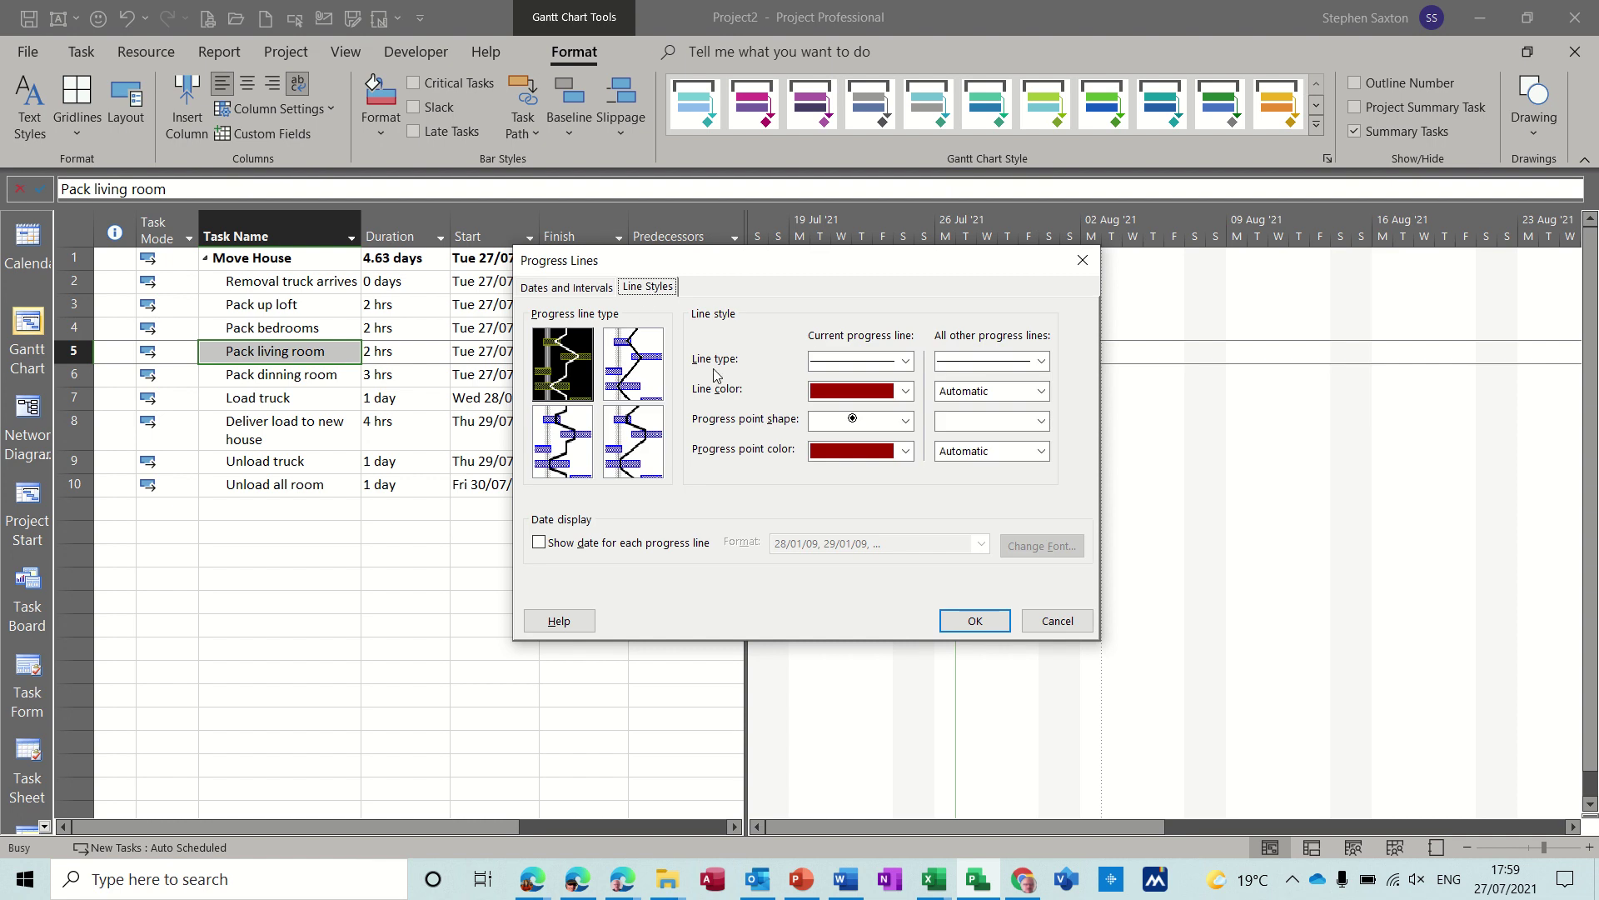
{"action": "left_click", "coordinate": [905, 361]}
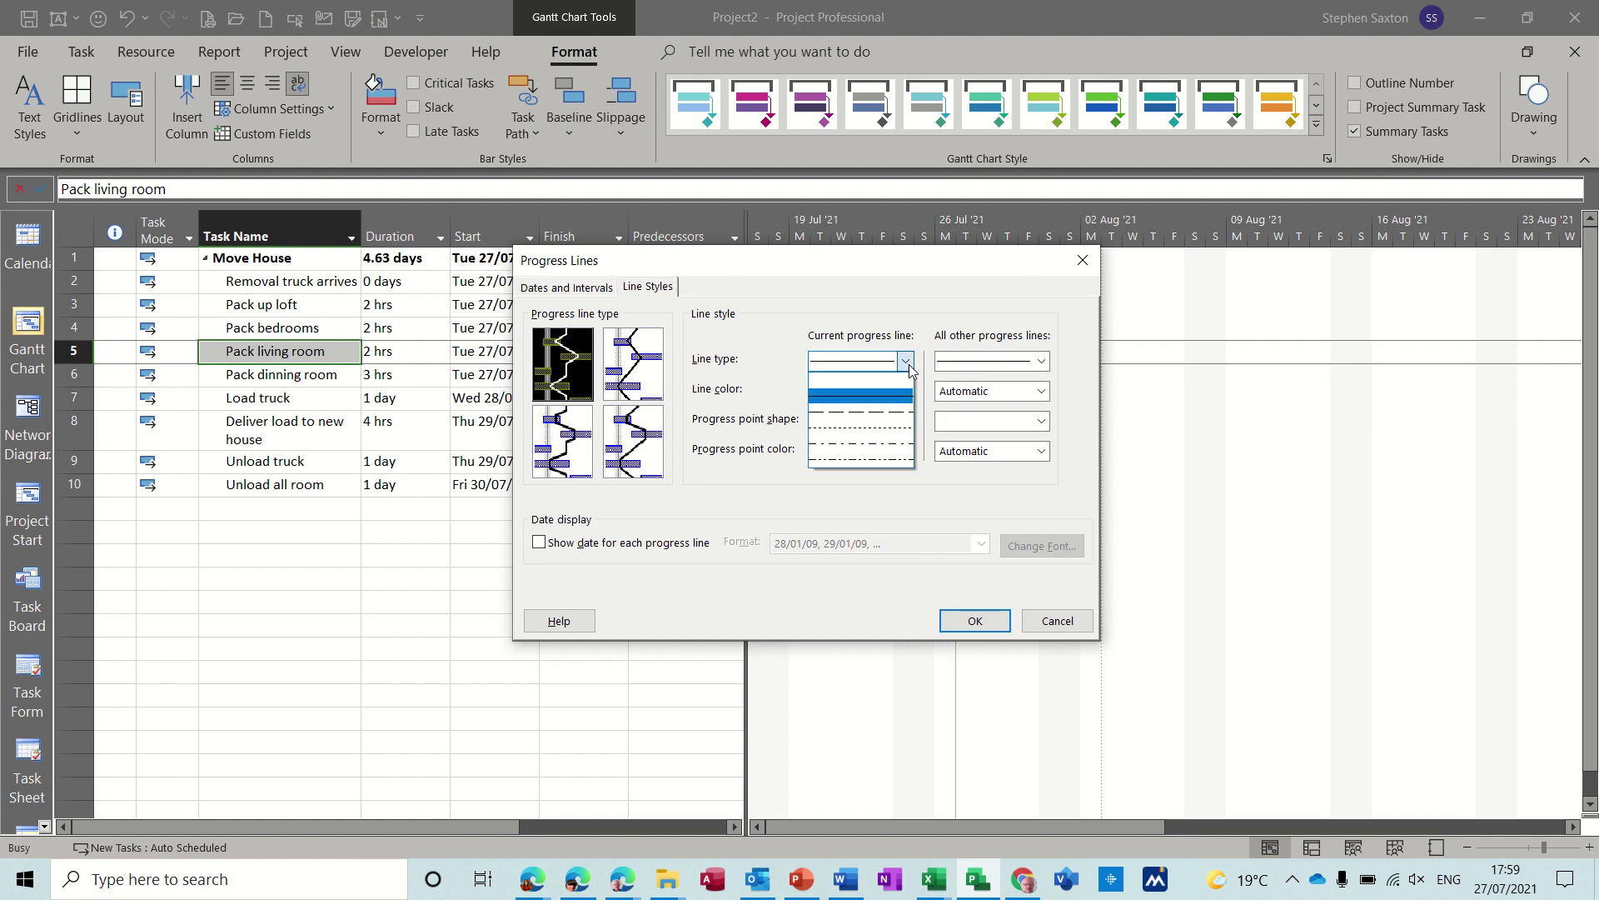
{"action": "left_click", "coordinate": [860, 395]}
{"action": "left_click", "coordinate": [1040, 362]}
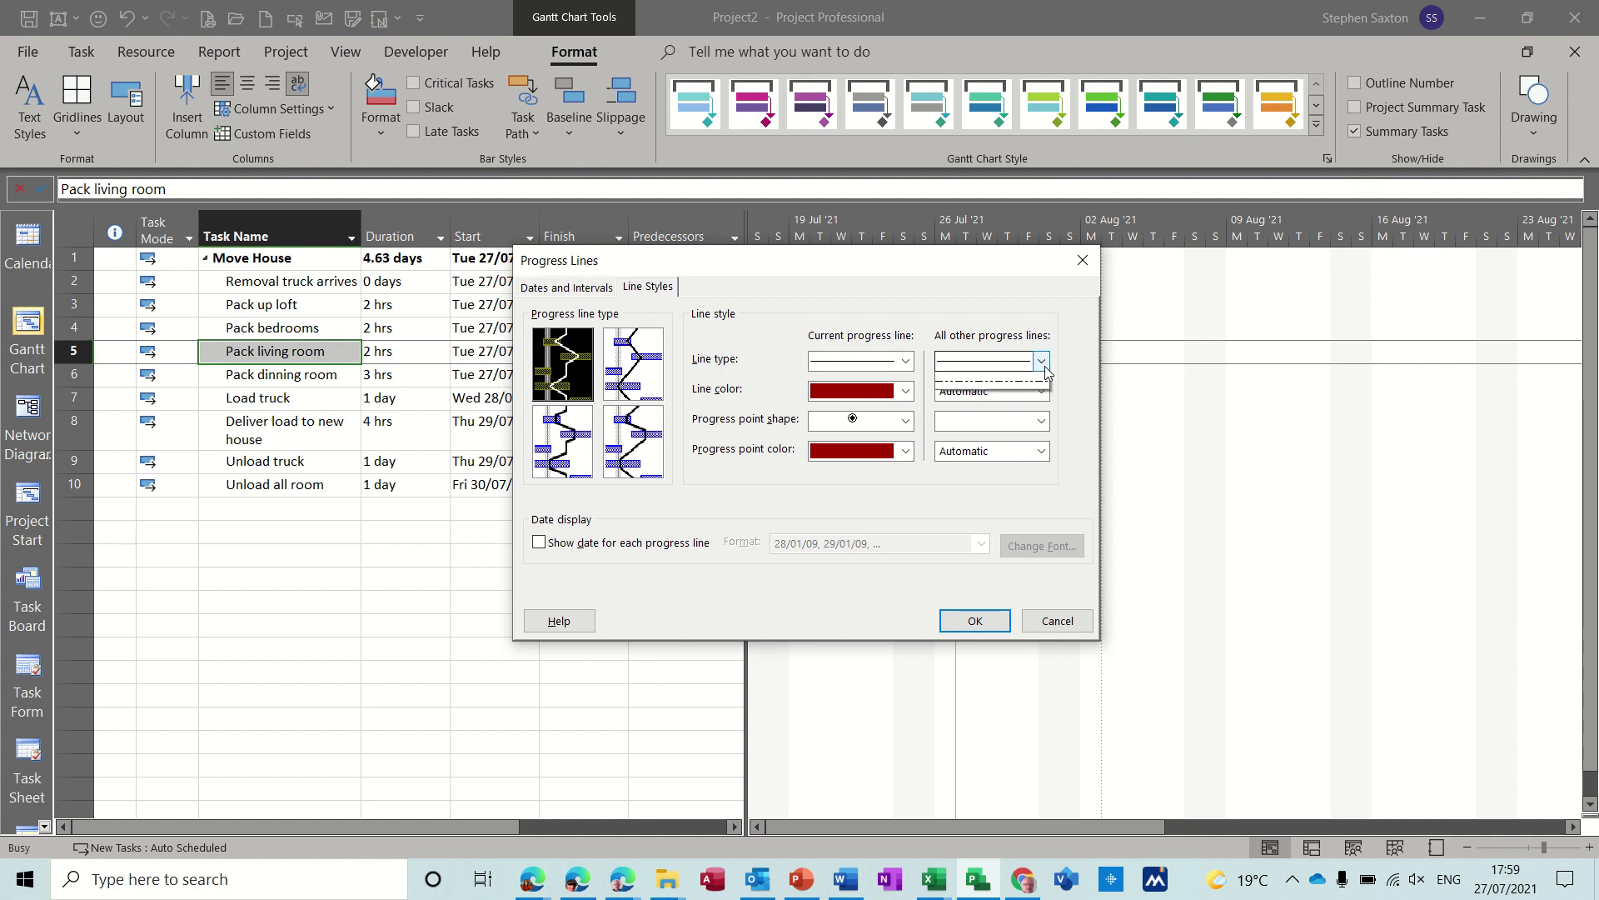
{"action": "left_click", "coordinate": [991, 395]}
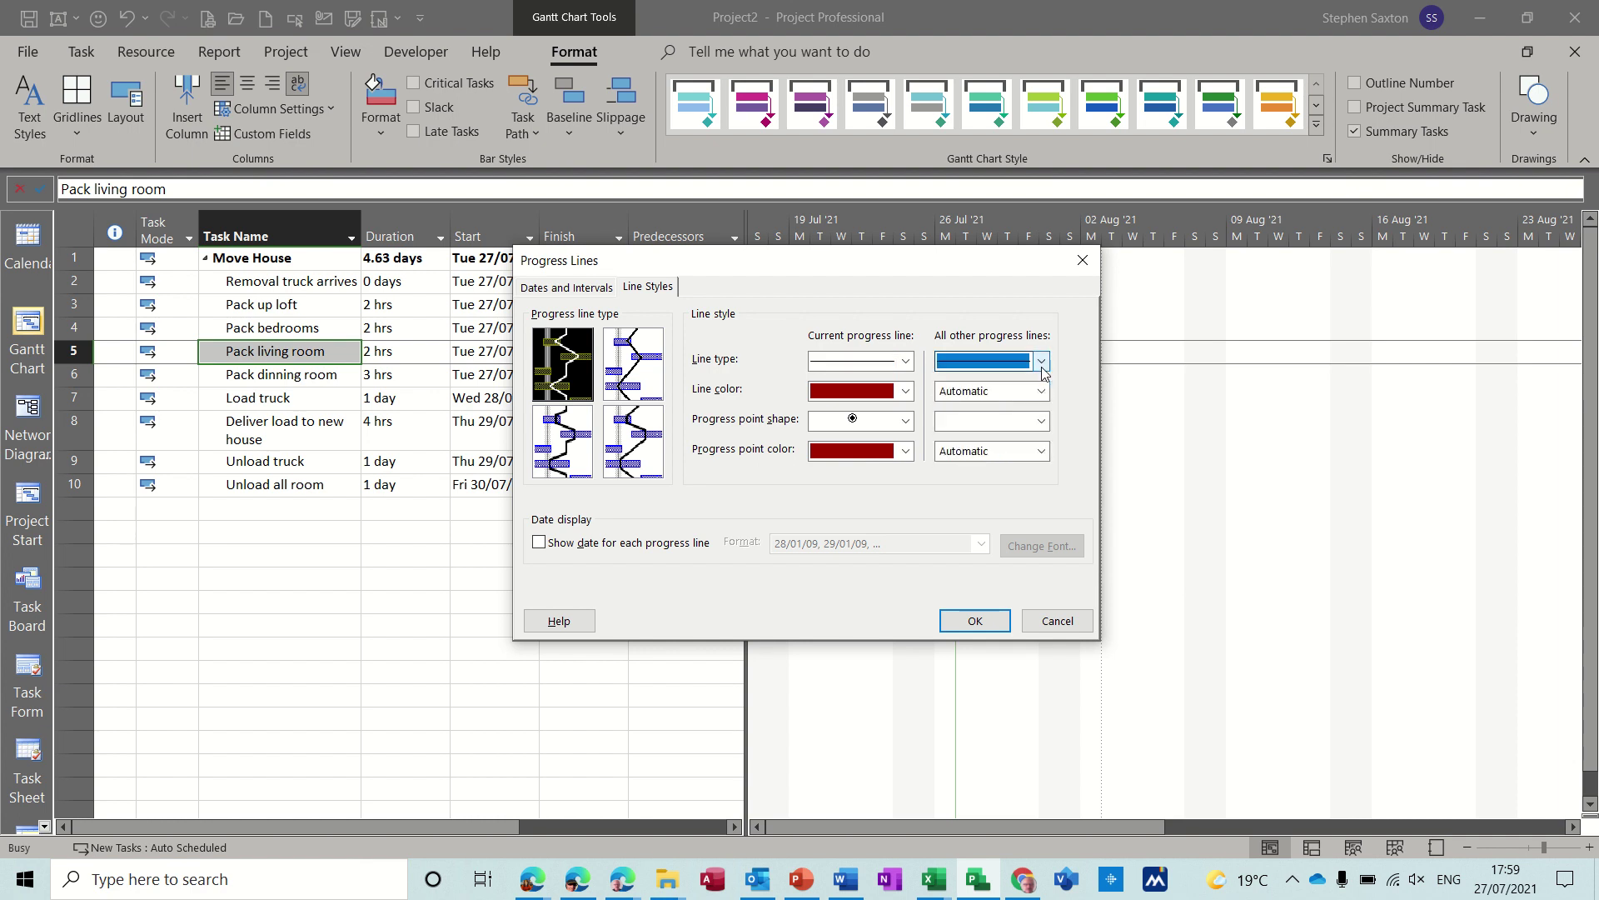
{"action": "left_click", "coordinate": [905, 392]}
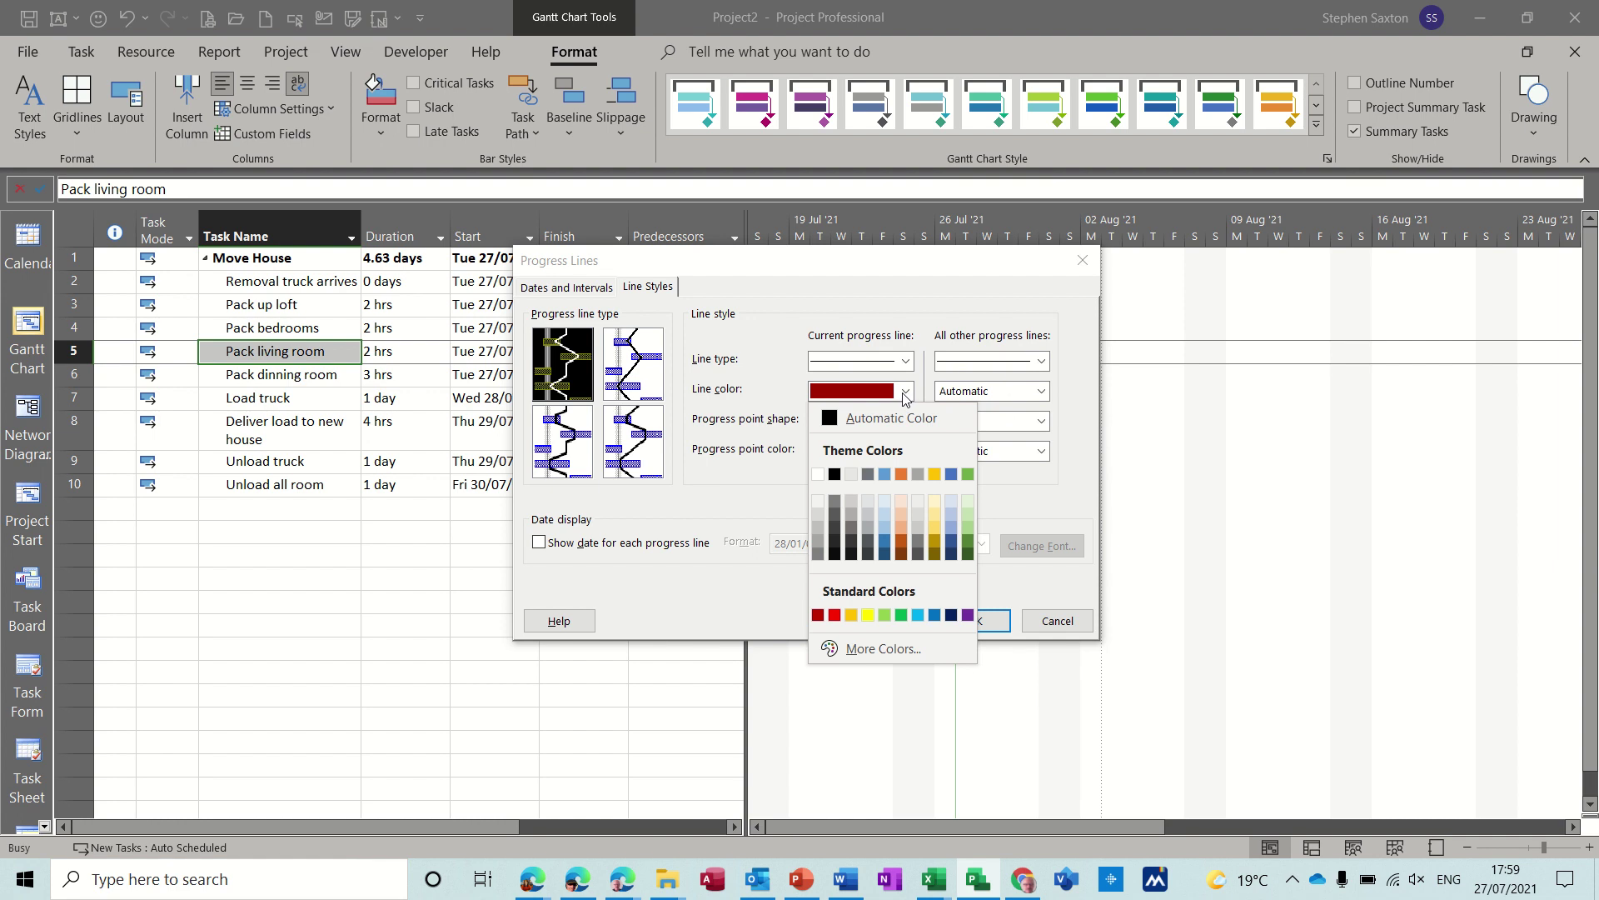
{"action": "left_click", "coordinate": [905, 392]}
{"action": "left_click", "coordinate": [906, 451]}
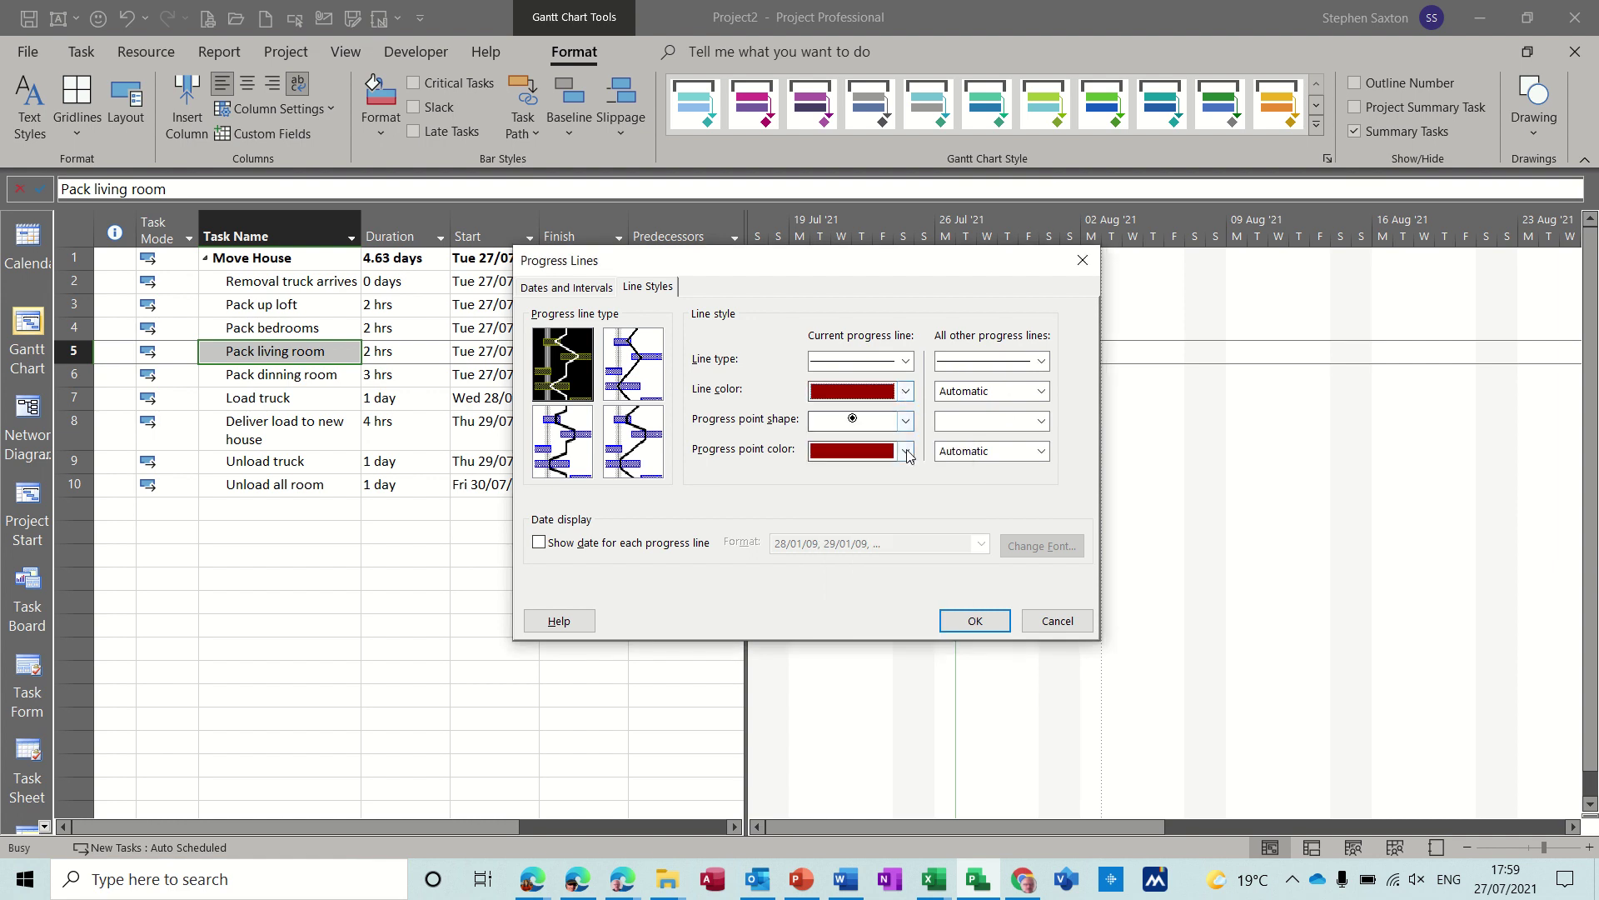
{"action": "left_click", "coordinate": [907, 421]}
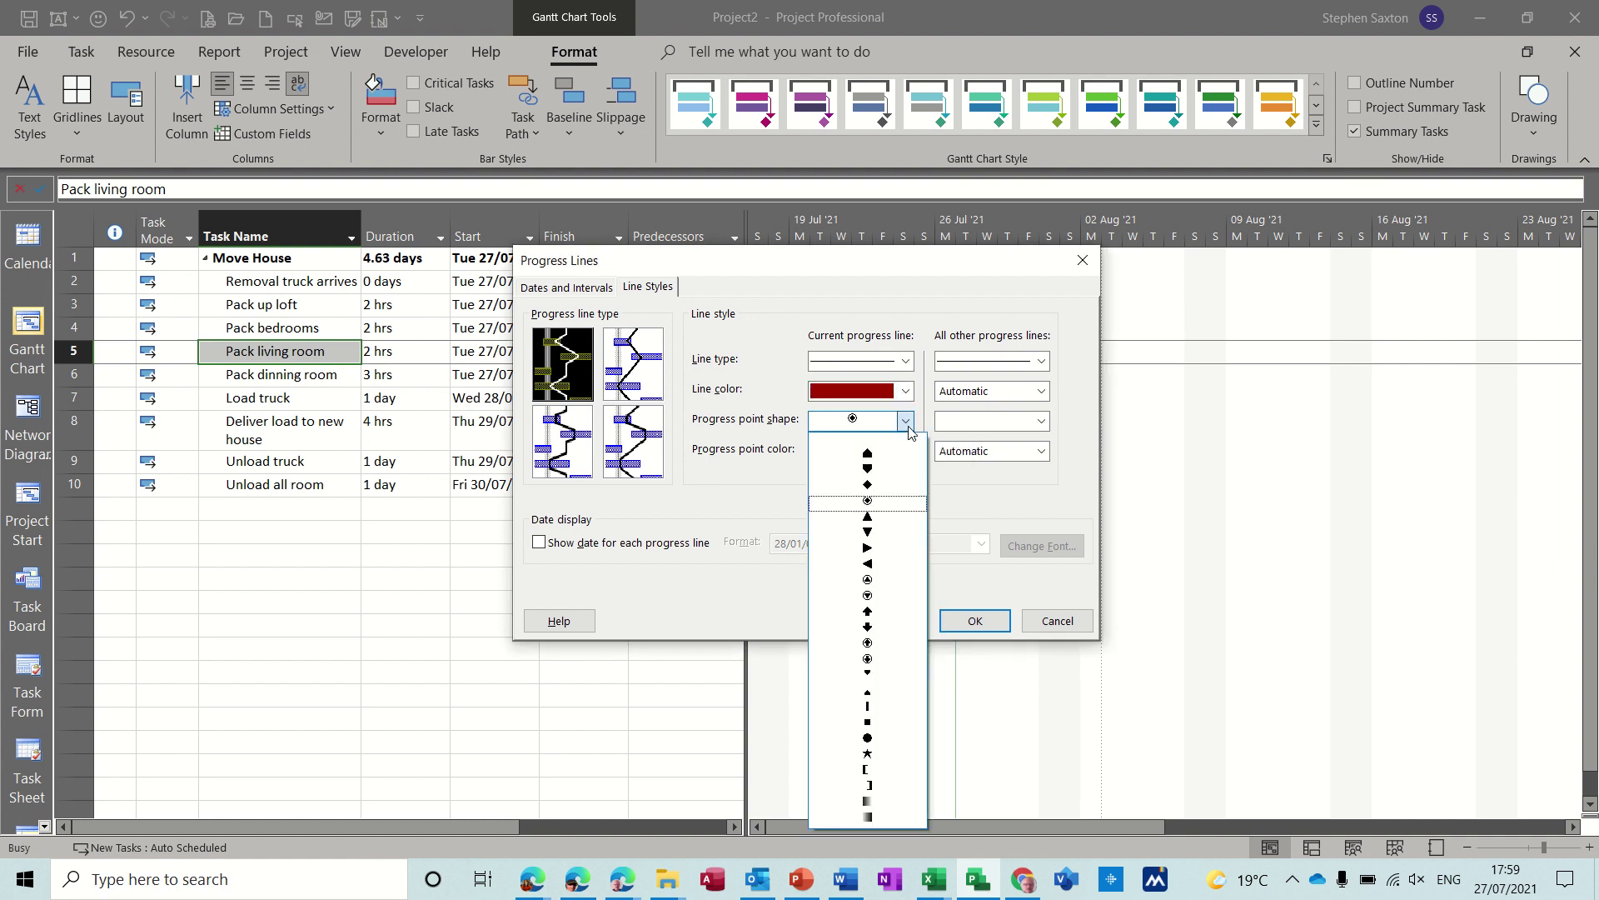
{"action": "left_click", "coordinate": [867, 501]}
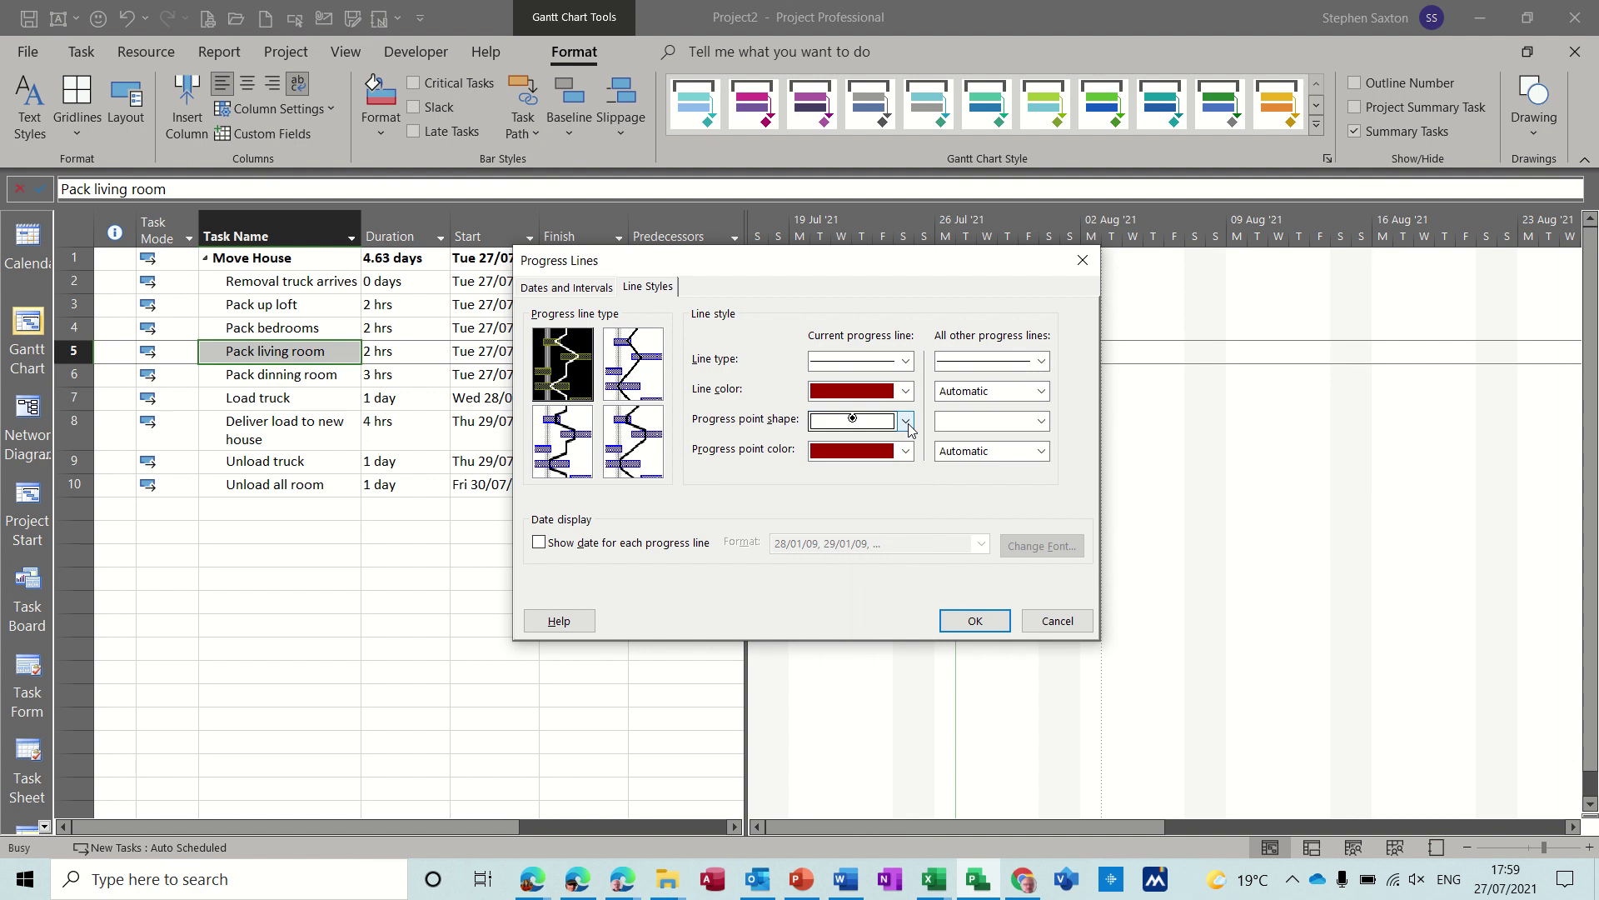
Step: Apply the dark red progress line, then mark Pack up loft 100% complete
{"action": "left_click", "coordinate": [945, 625]}
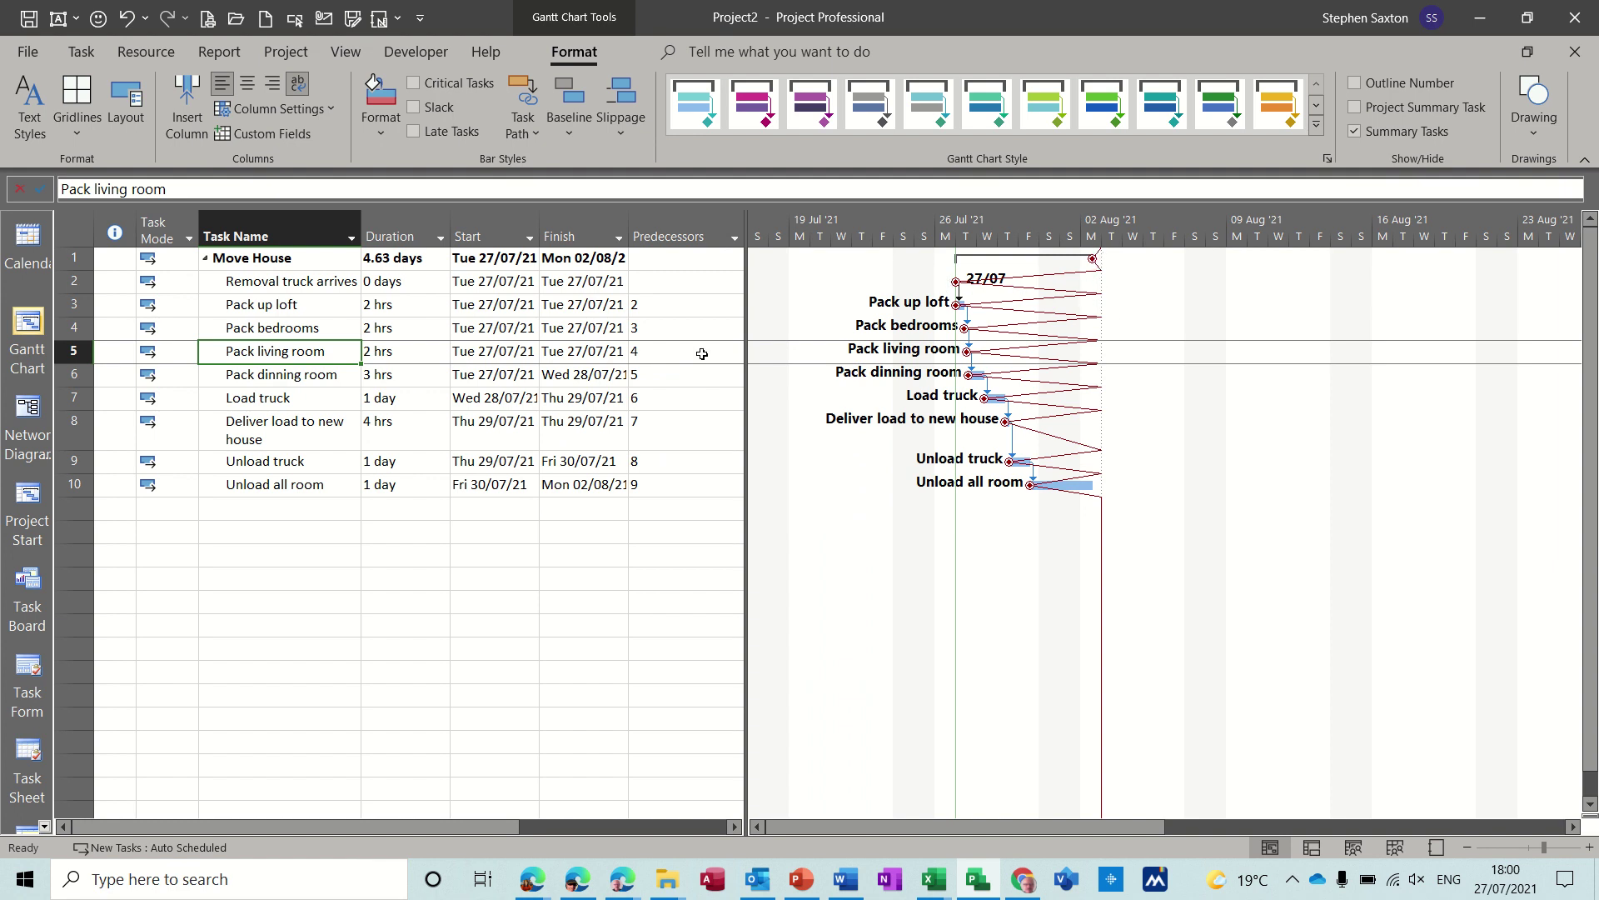
{"action": "left_click", "coordinate": [295, 306]}
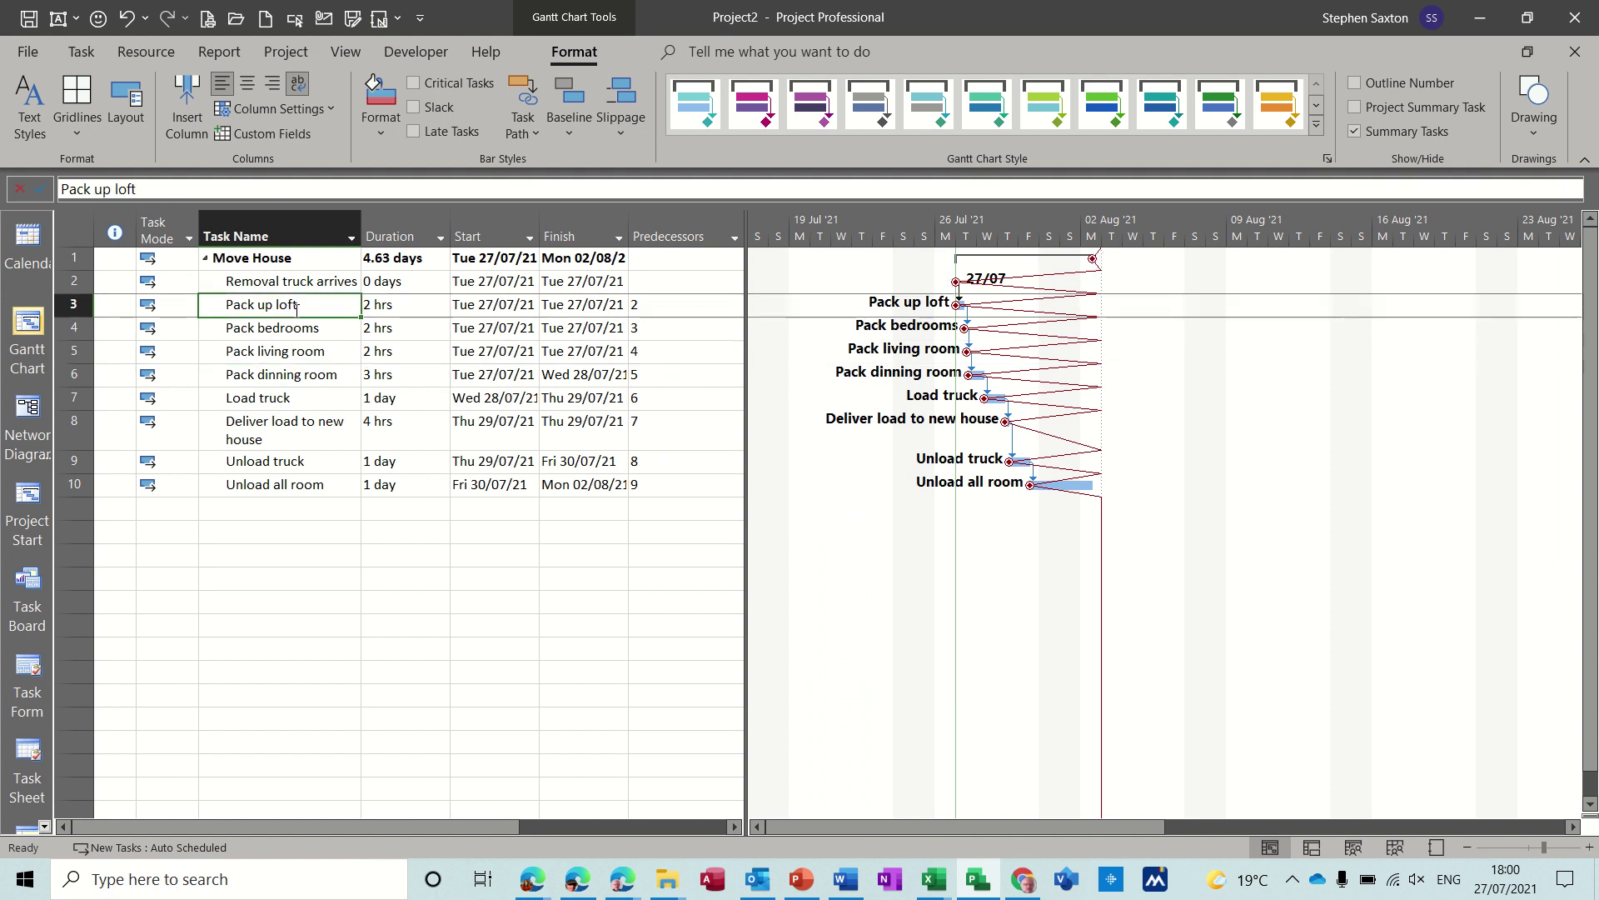
{"action": "left_click", "coordinate": [91, 54]}
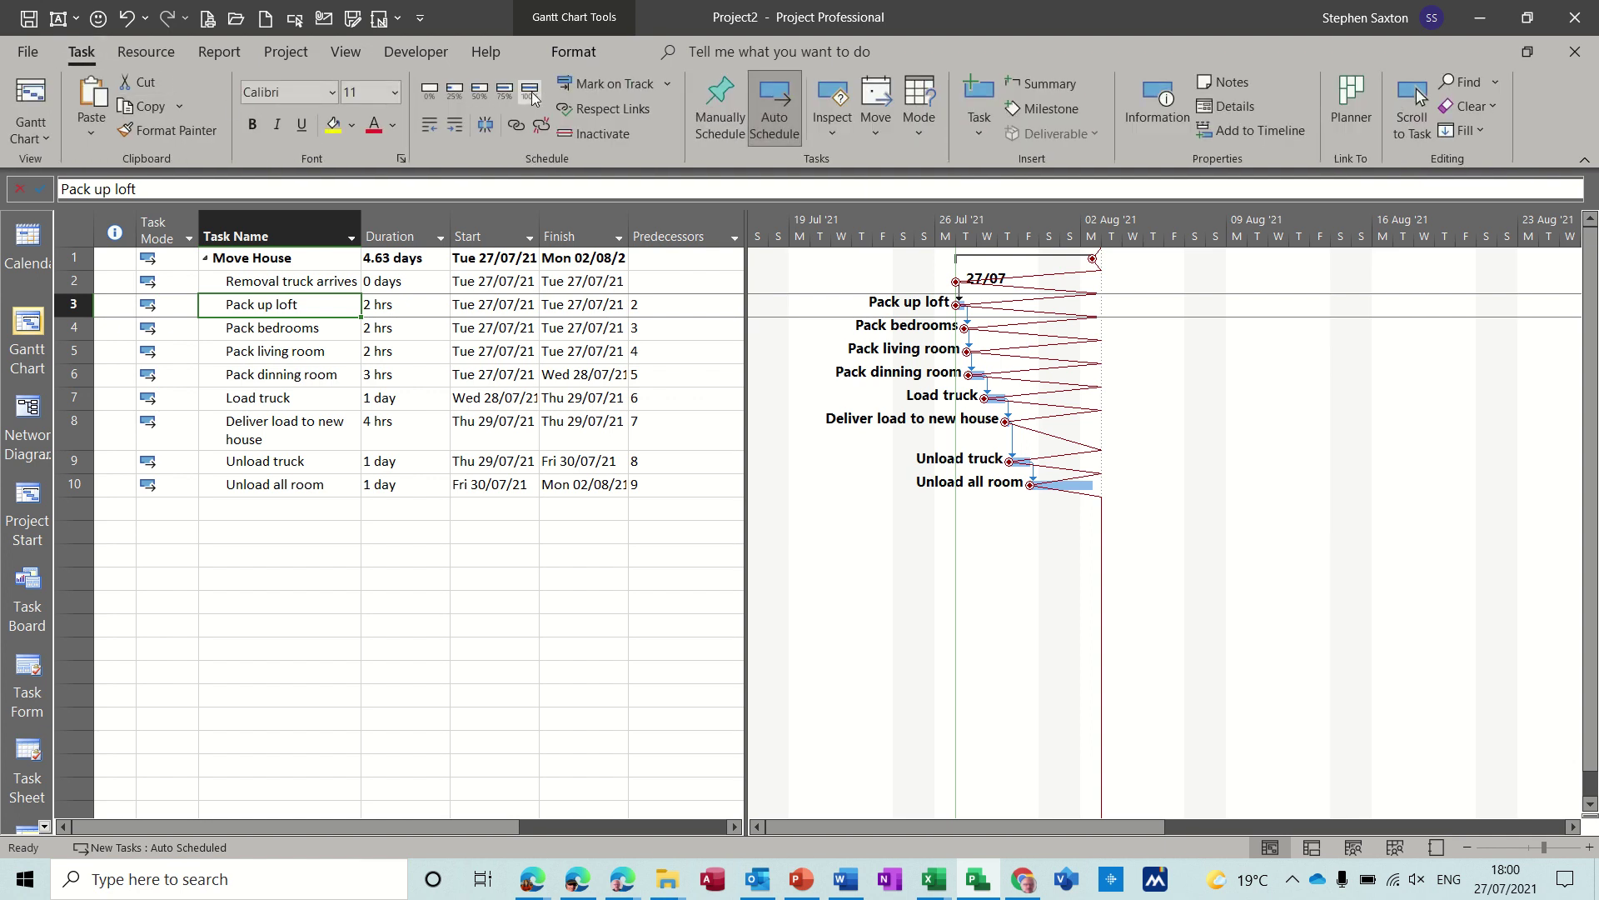
{"action": "left_click", "coordinate": [531, 93]}
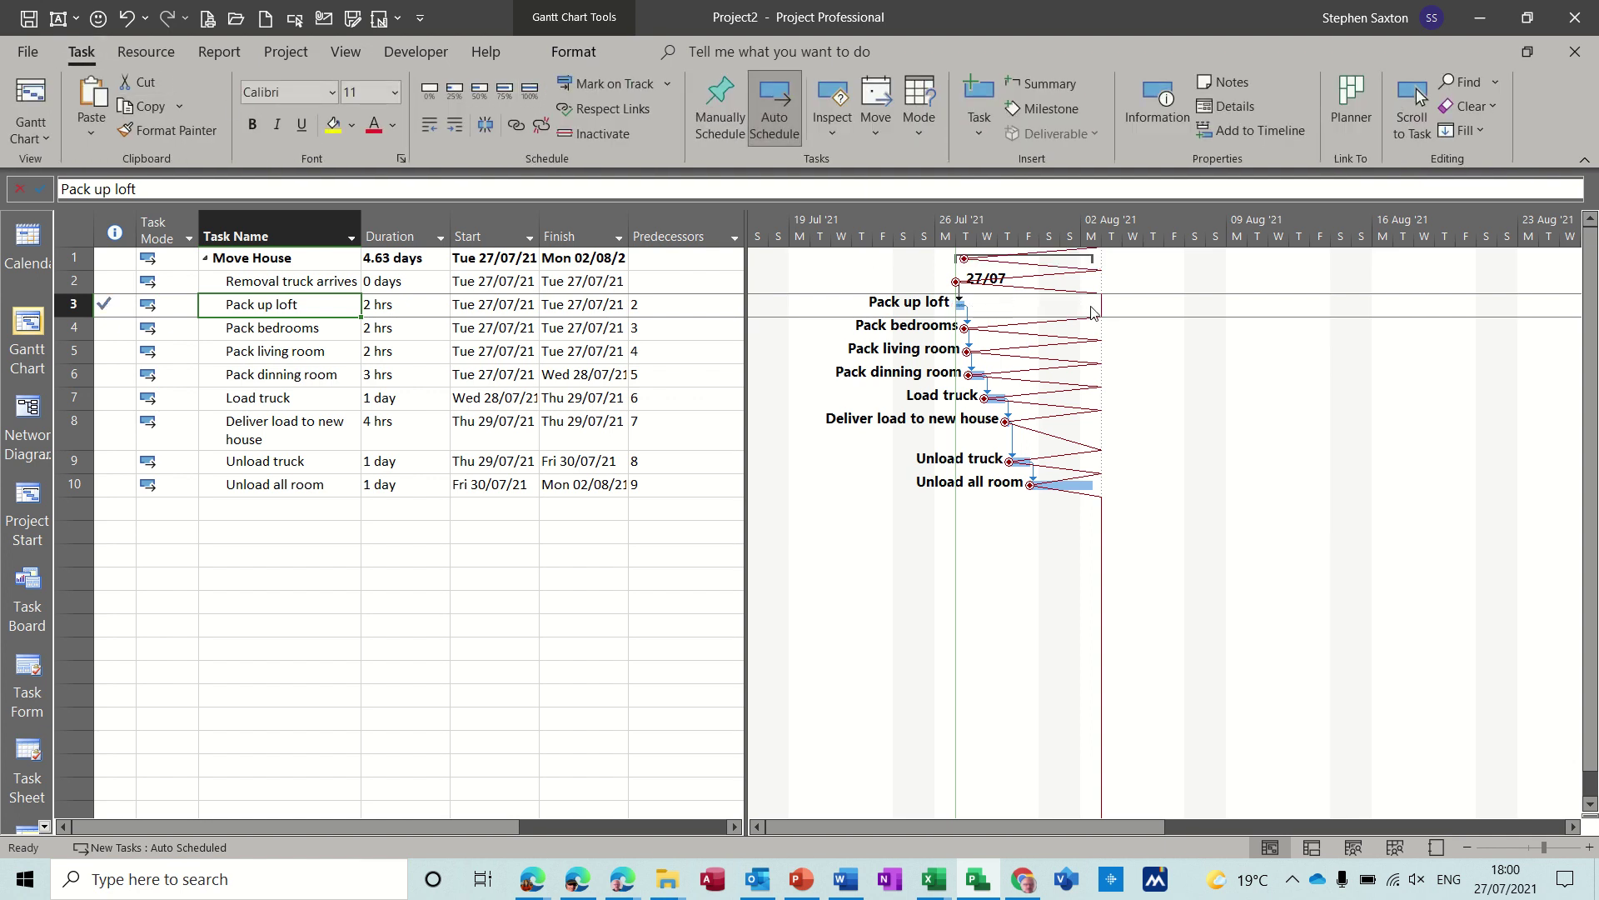
Step: Mark Pack bedrooms through Pack dinning room and Removal truck arrives 100% complete, then select Load truck
{"action": "left_click", "coordinate": [295, 327]}
{"action": "left_click_drag", "start_coordinate": [295, 327], "coordinate": [292, 385]}
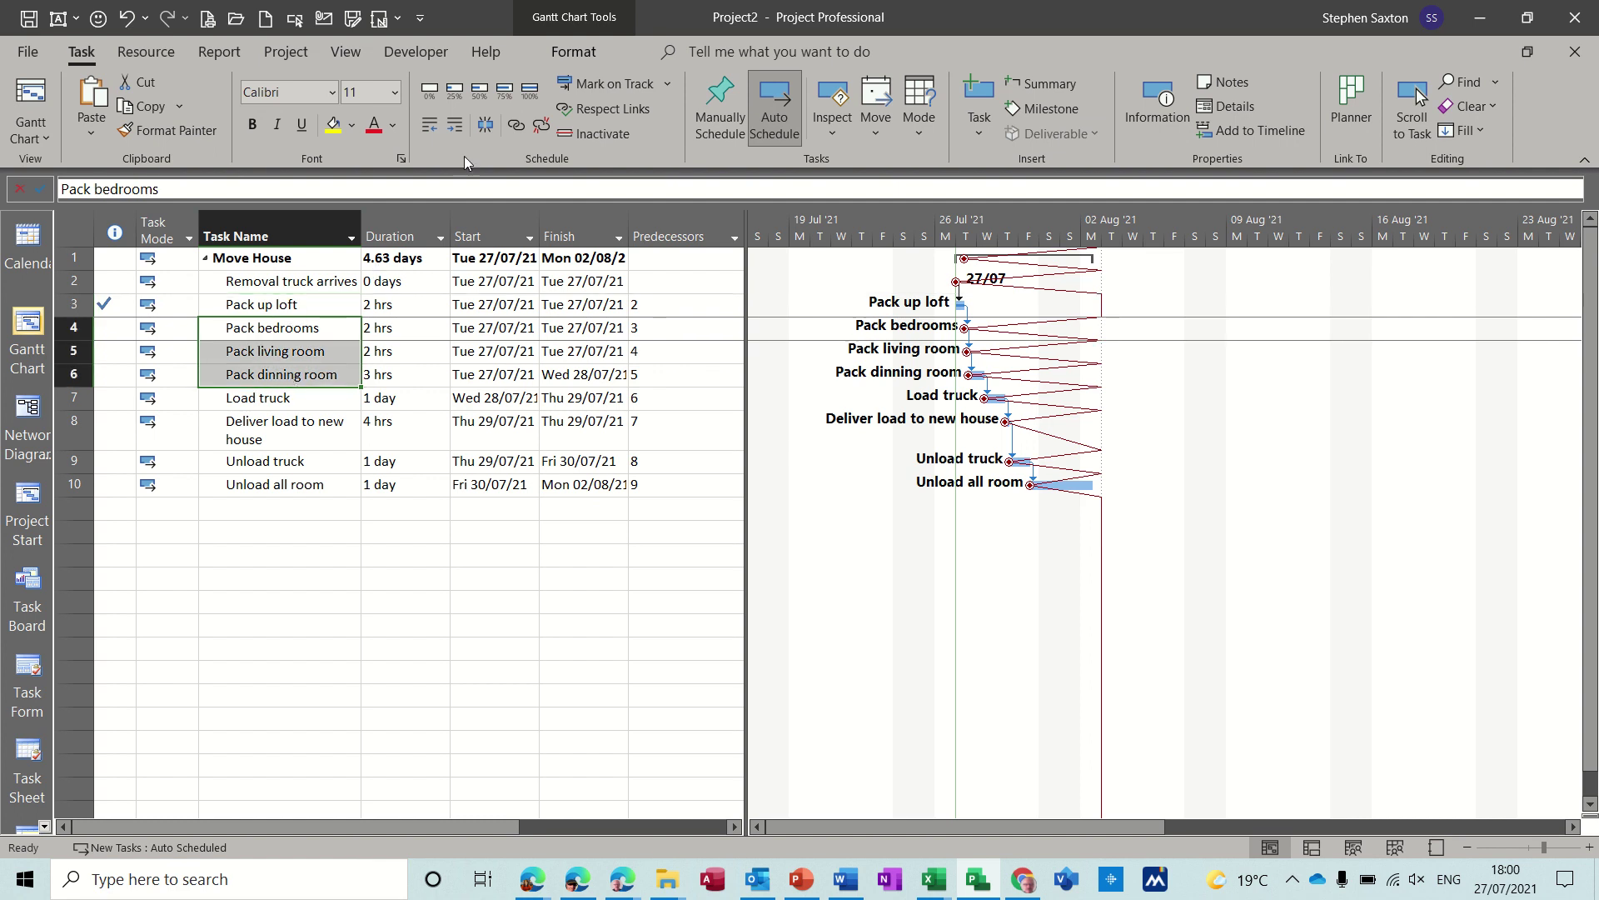
{"action": "left_click", "coordinate": [529, 90]}
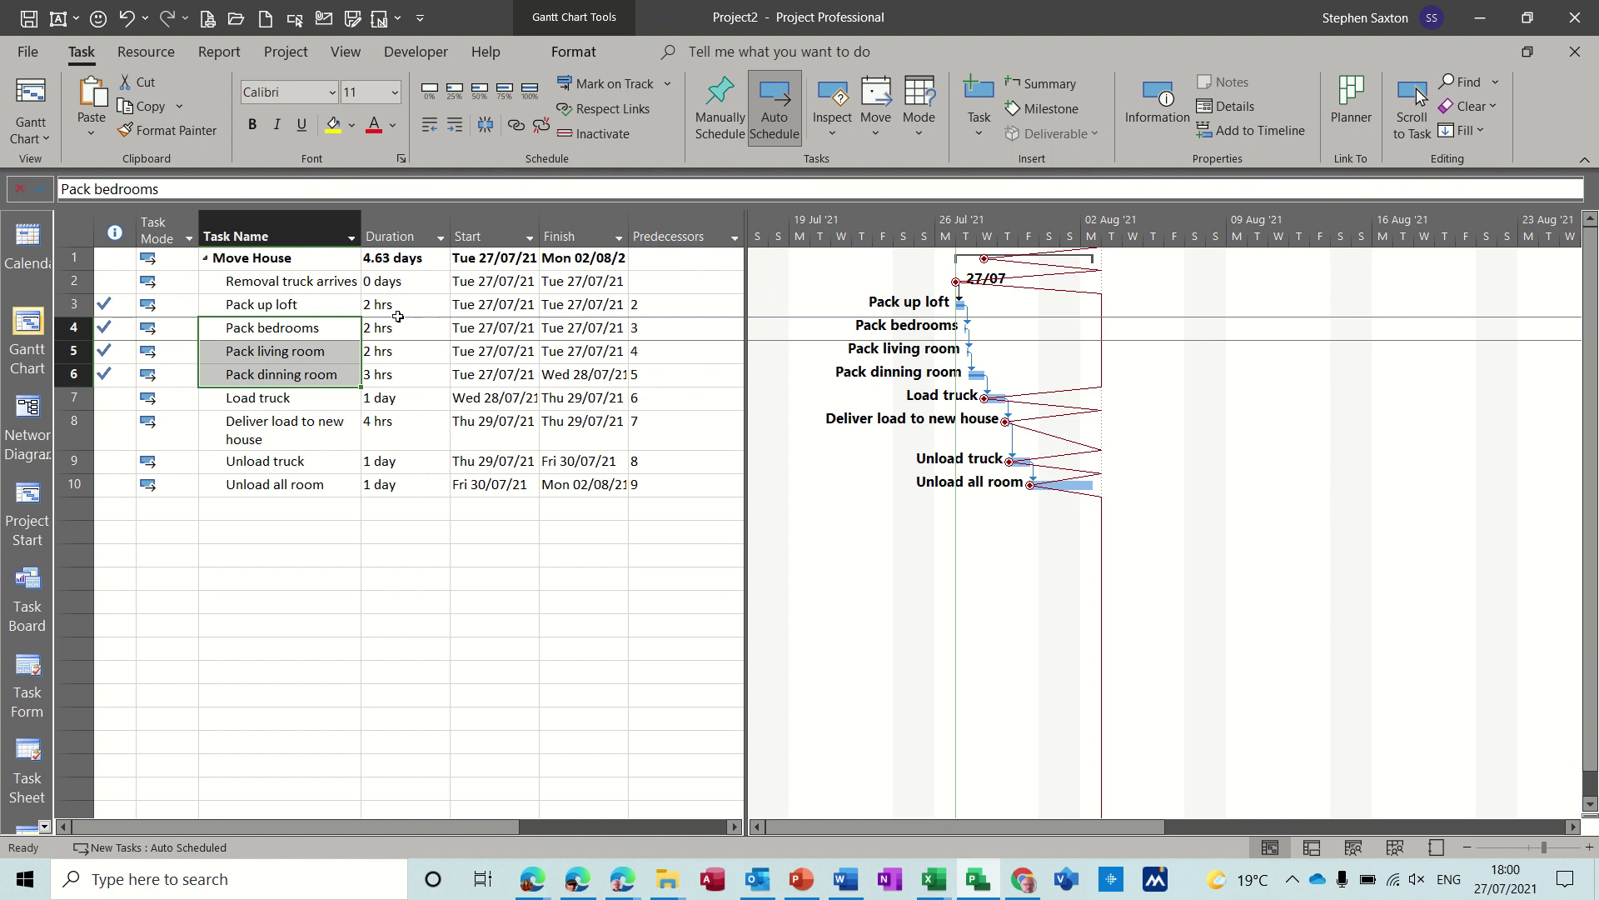
{"action": "left_click", "coordinate": [303, 284]}
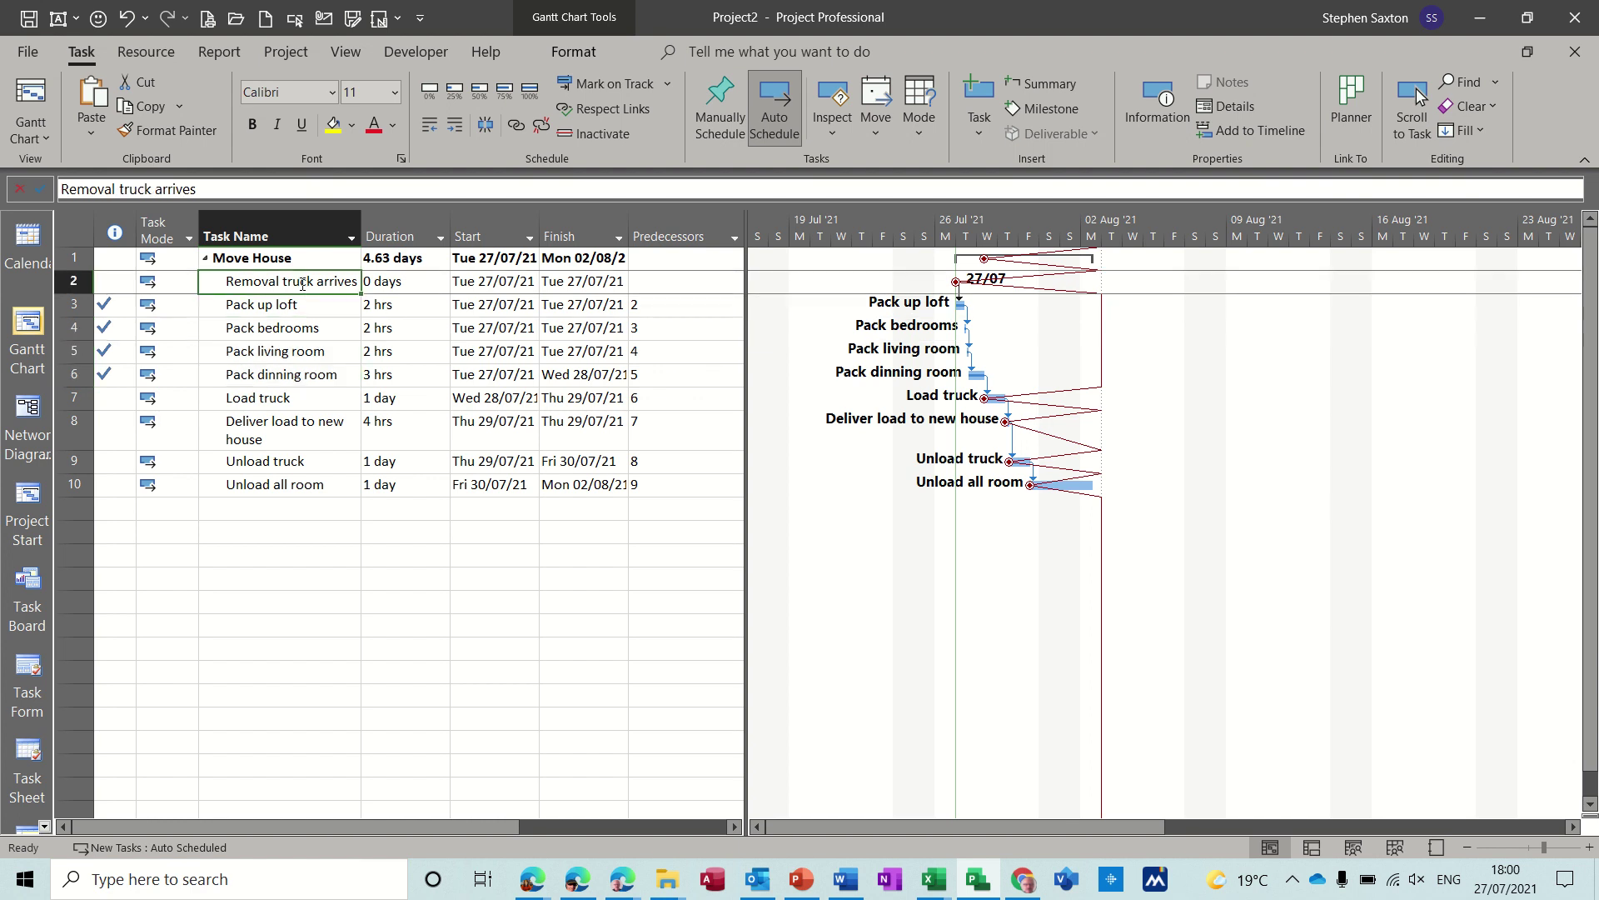
{"action": "left_click", "coordinate": [530, 90]}
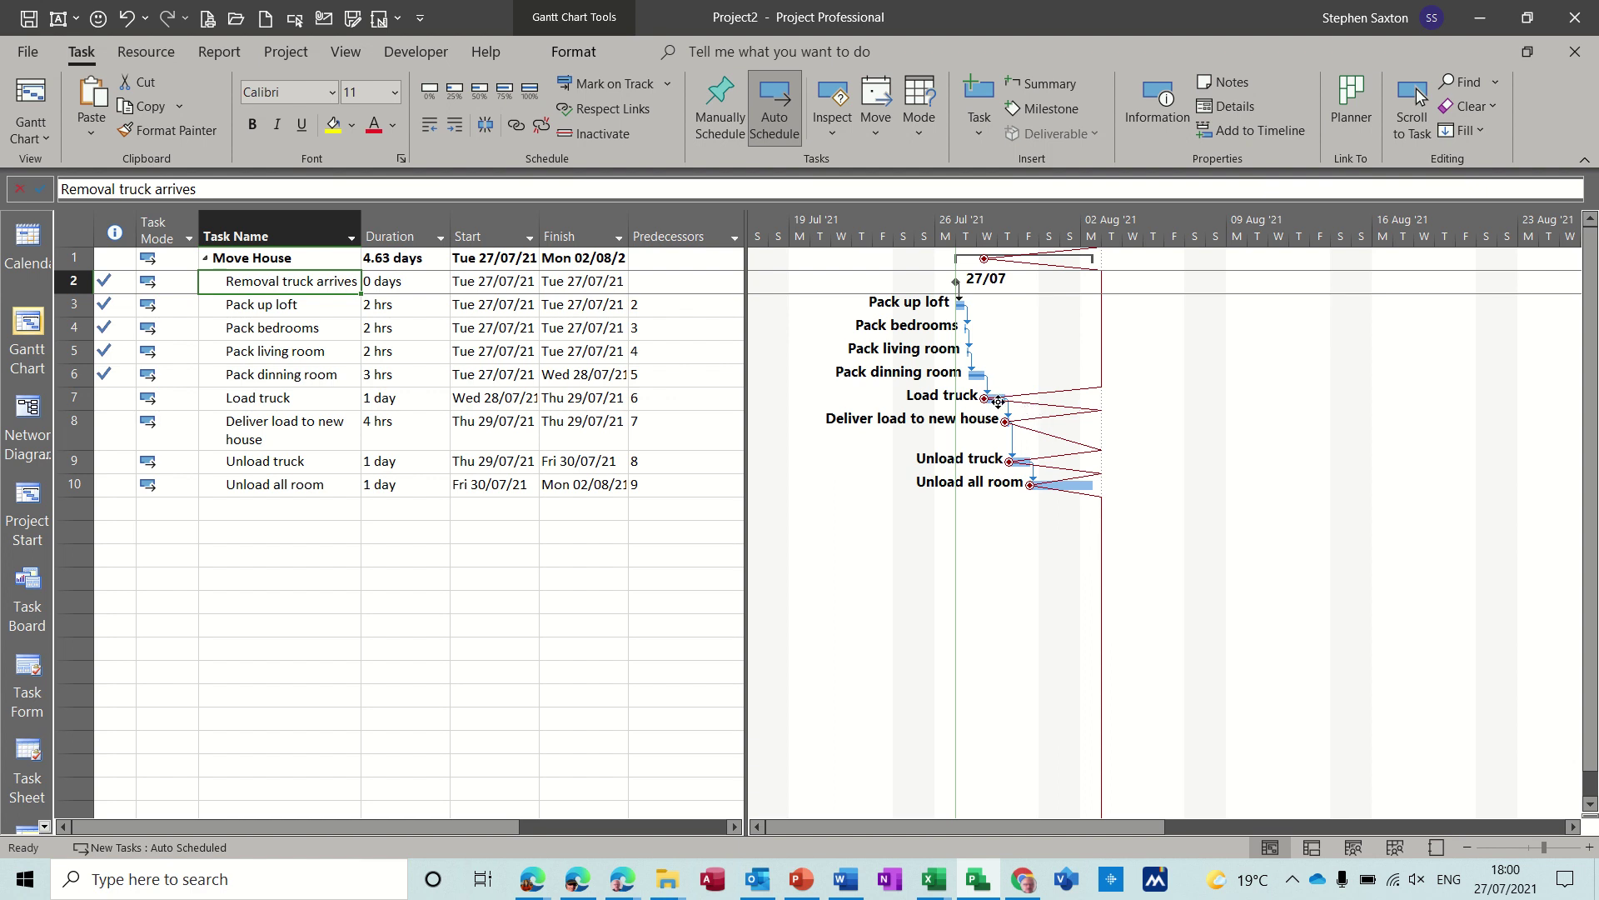
{"action": "left_click", "coordinate": [309, 398]}
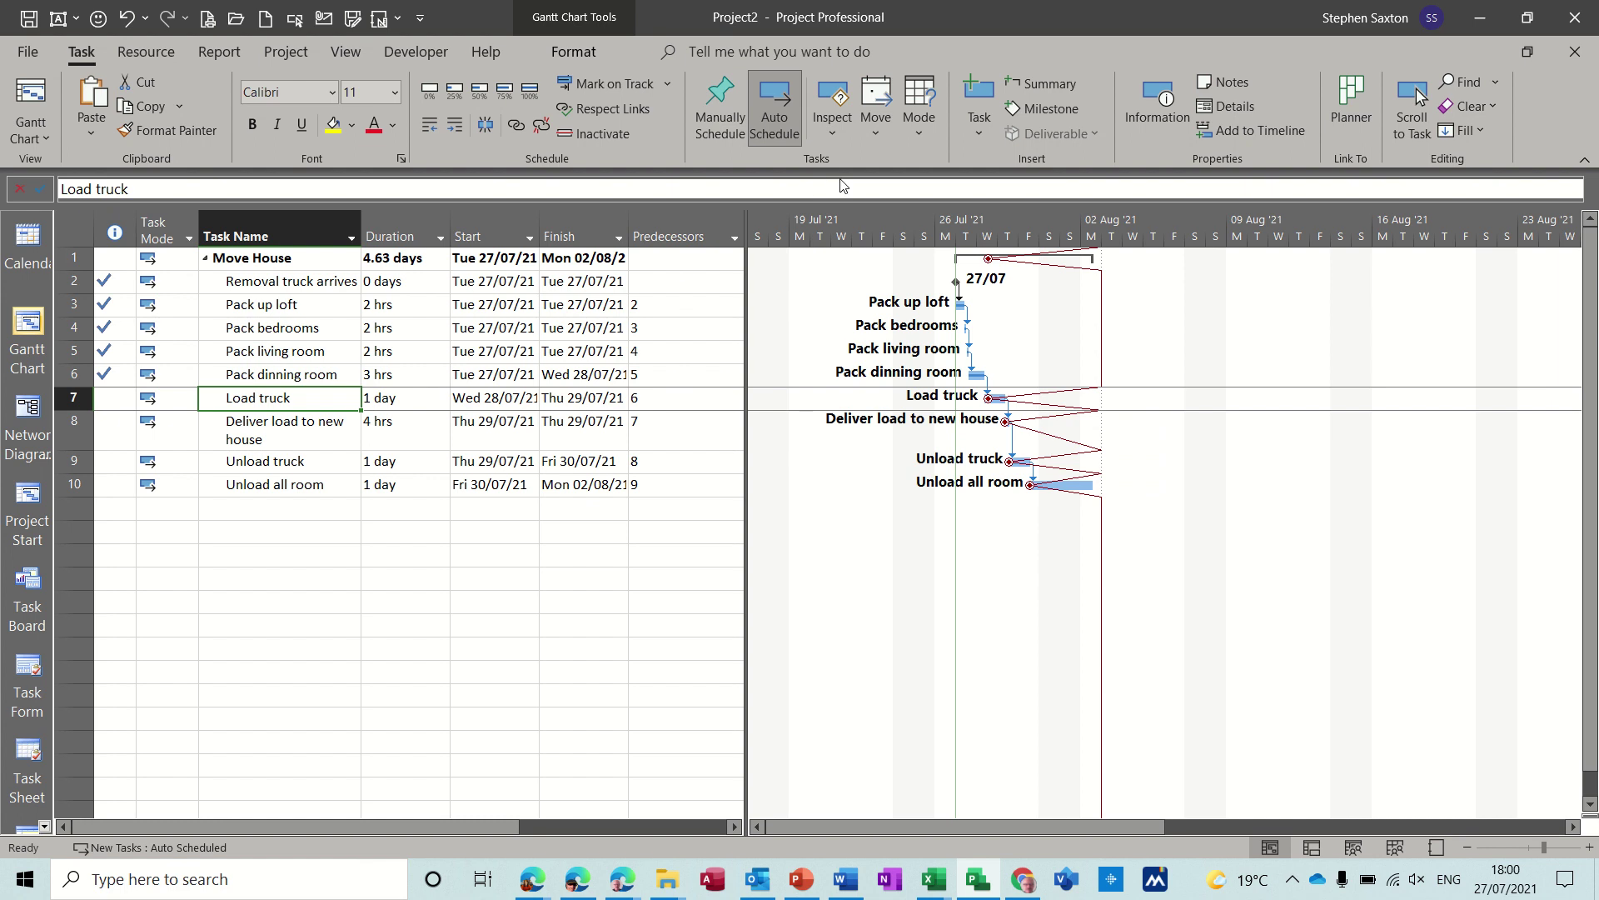
Step: Check the Move options and the Update Project dialog, cancelling without changes
{"action": "left_click", "coordinate": [876, 139]}
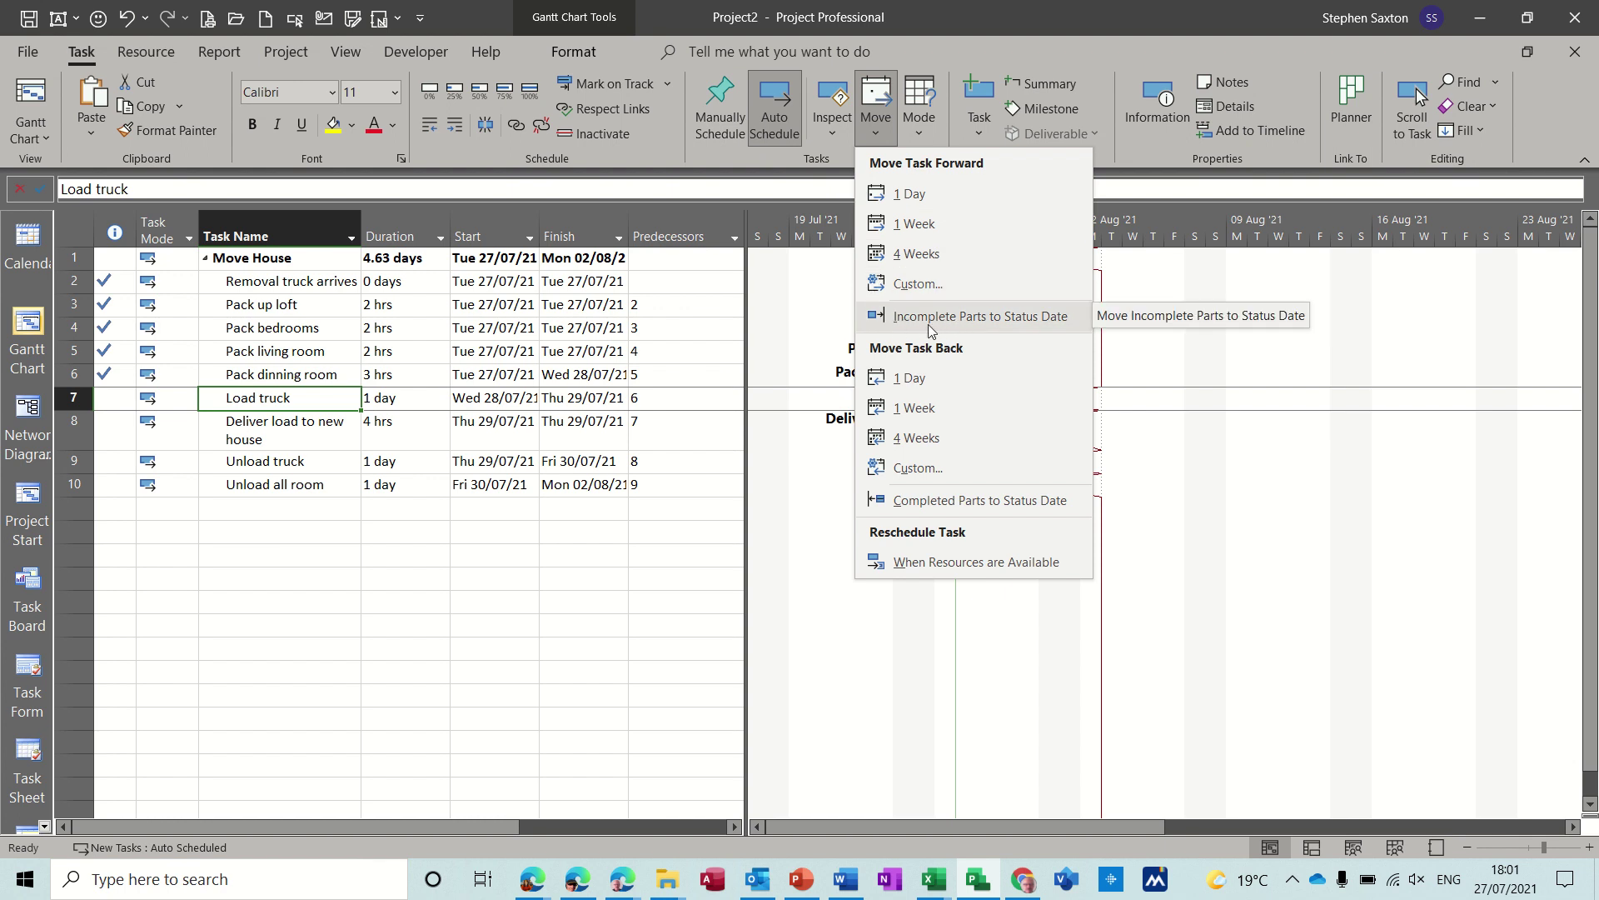
{"action": "left_click", "coordinate": [290, 53]}
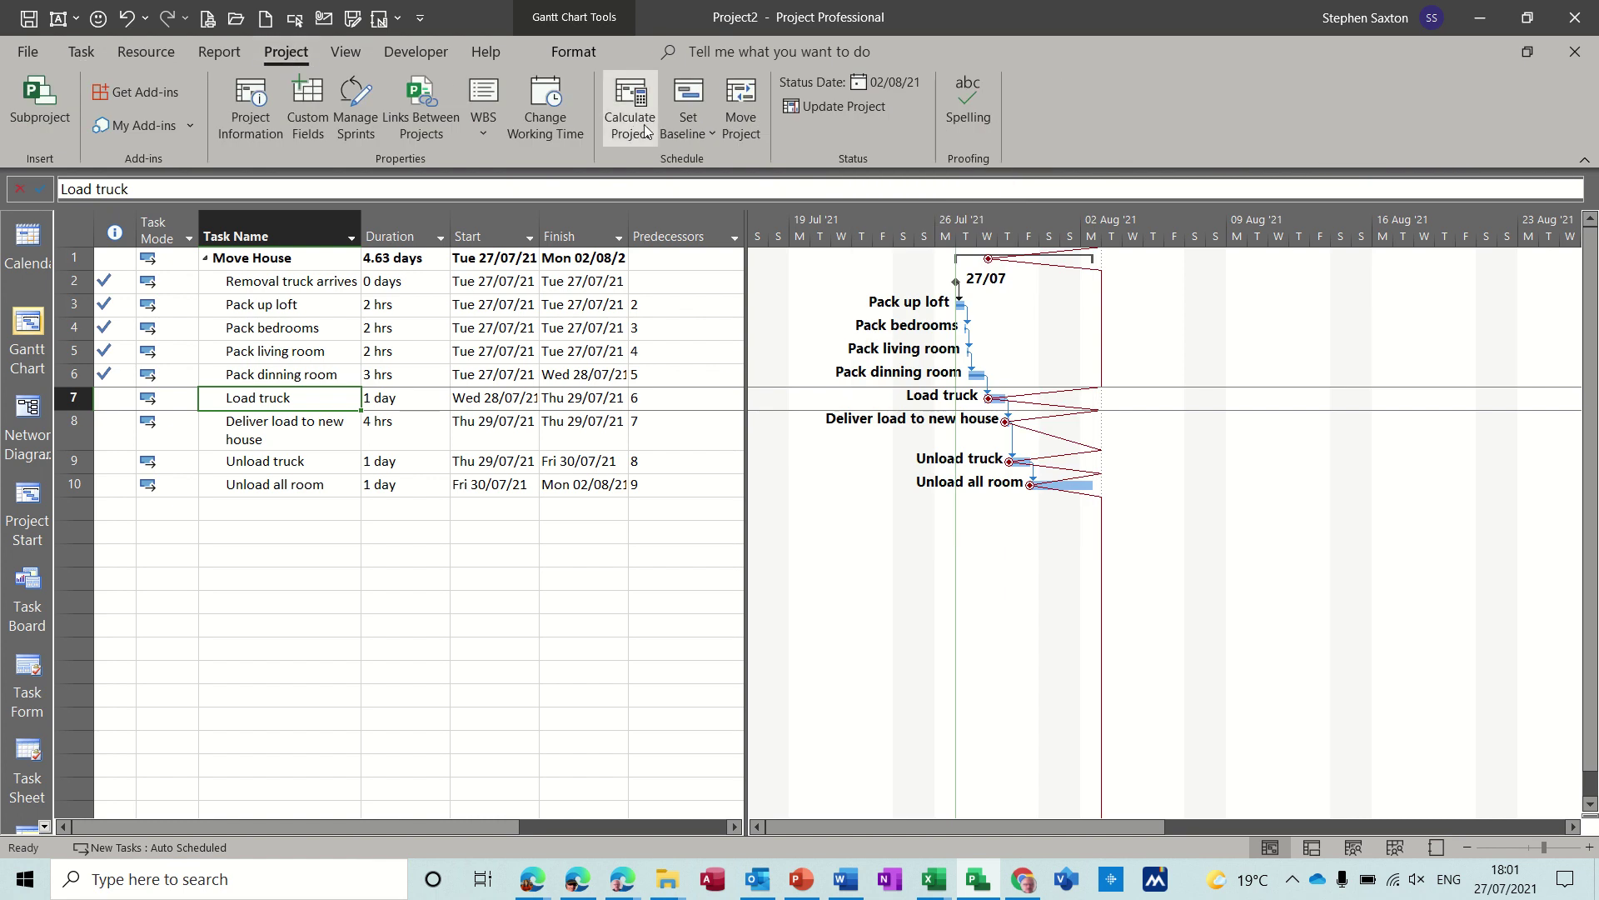
{"action": "left_click", "coordinate": [872, 111]}
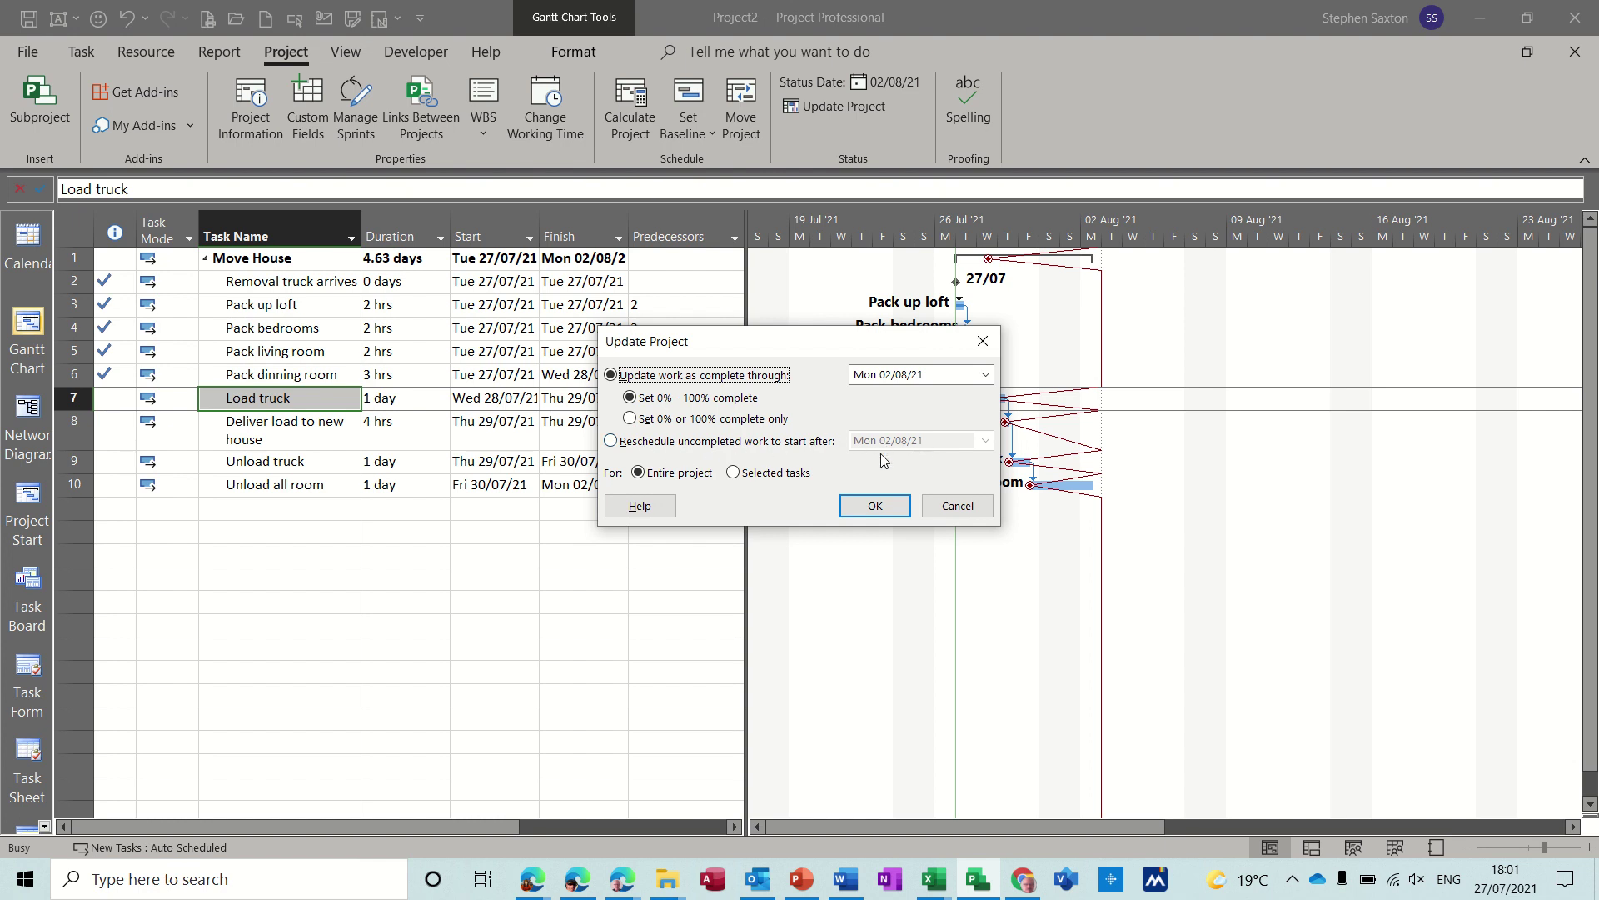
{"action": "left_click", "coordinate": [954, 507]}
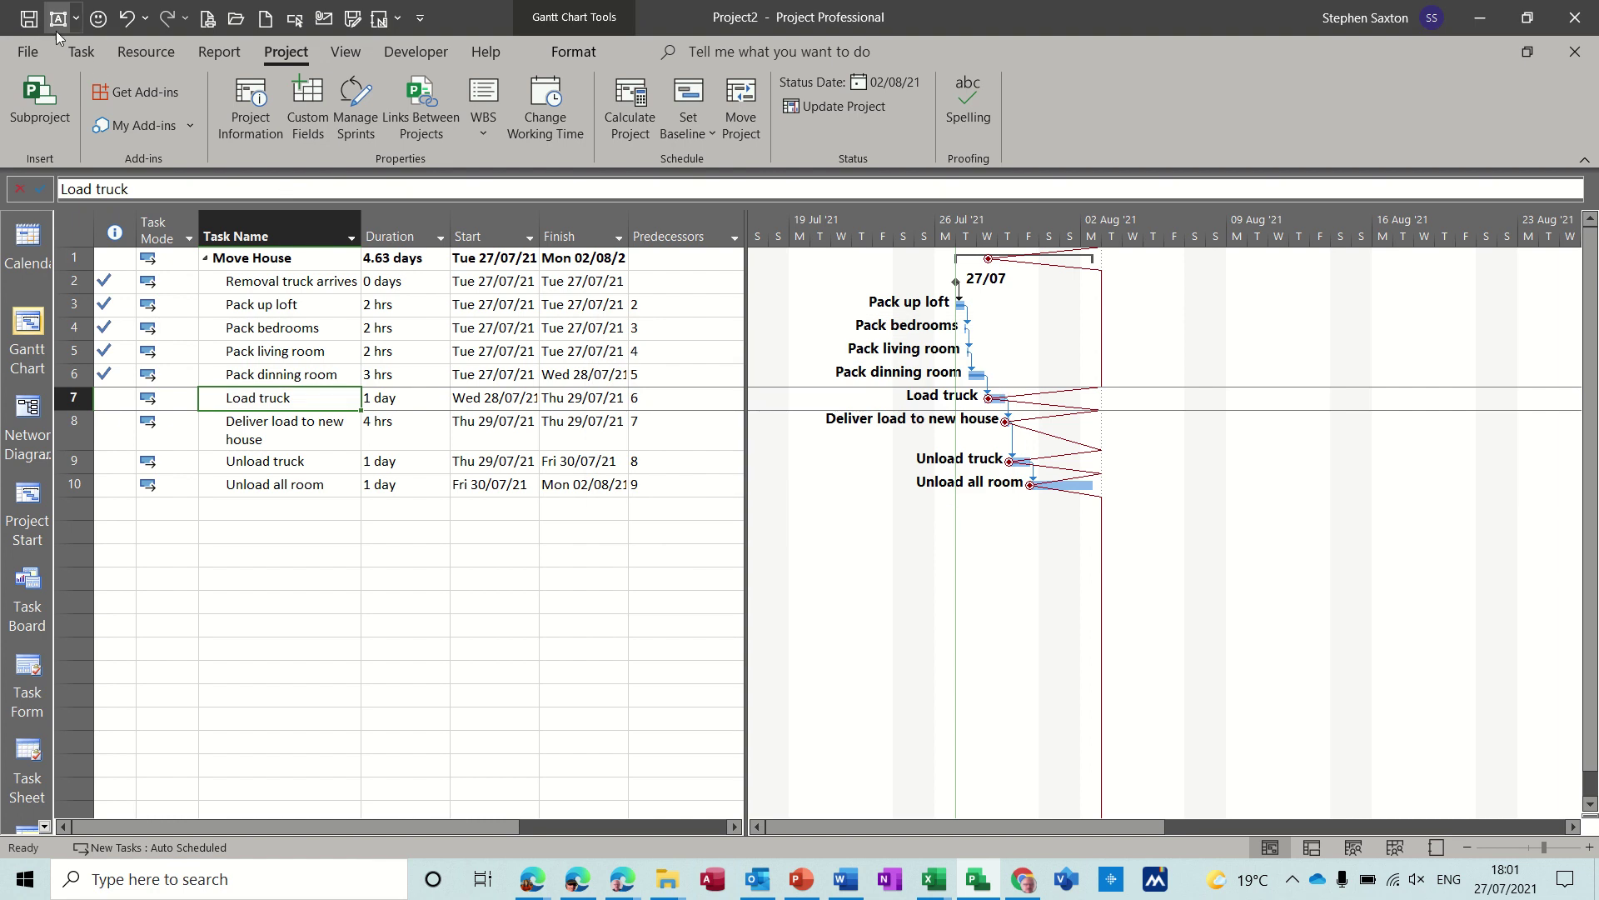
Step: Move Load truck's incomplete work to the 02/08 status date
{"action": "left_click", "coordinate": [80, 55]}
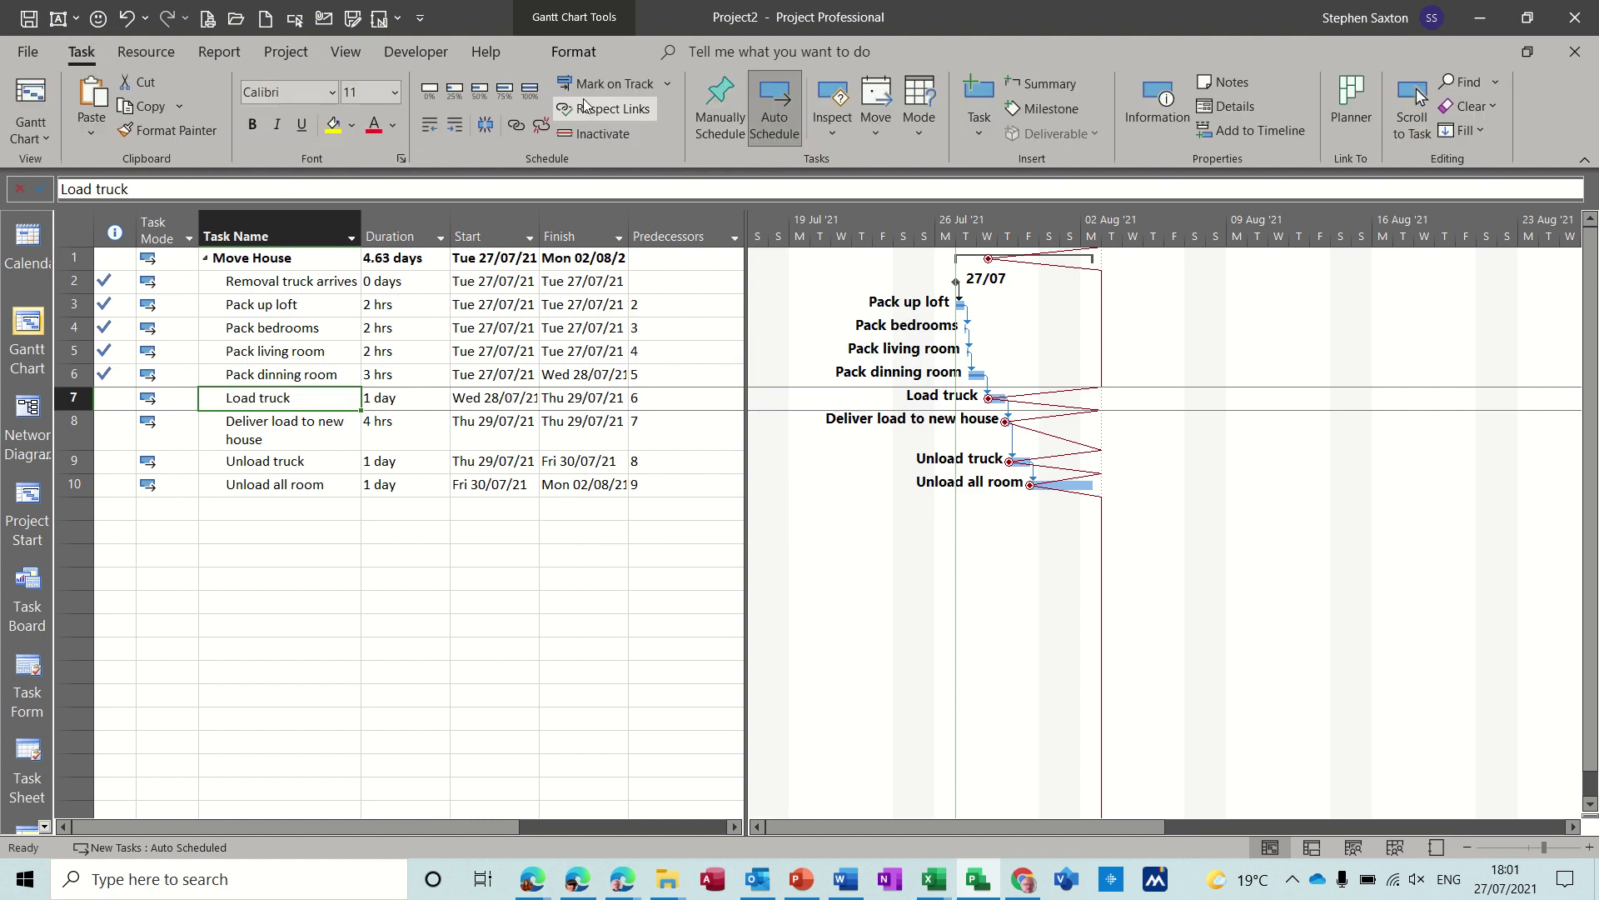
{"action": "left_click", "coordinate": [877, 130]}
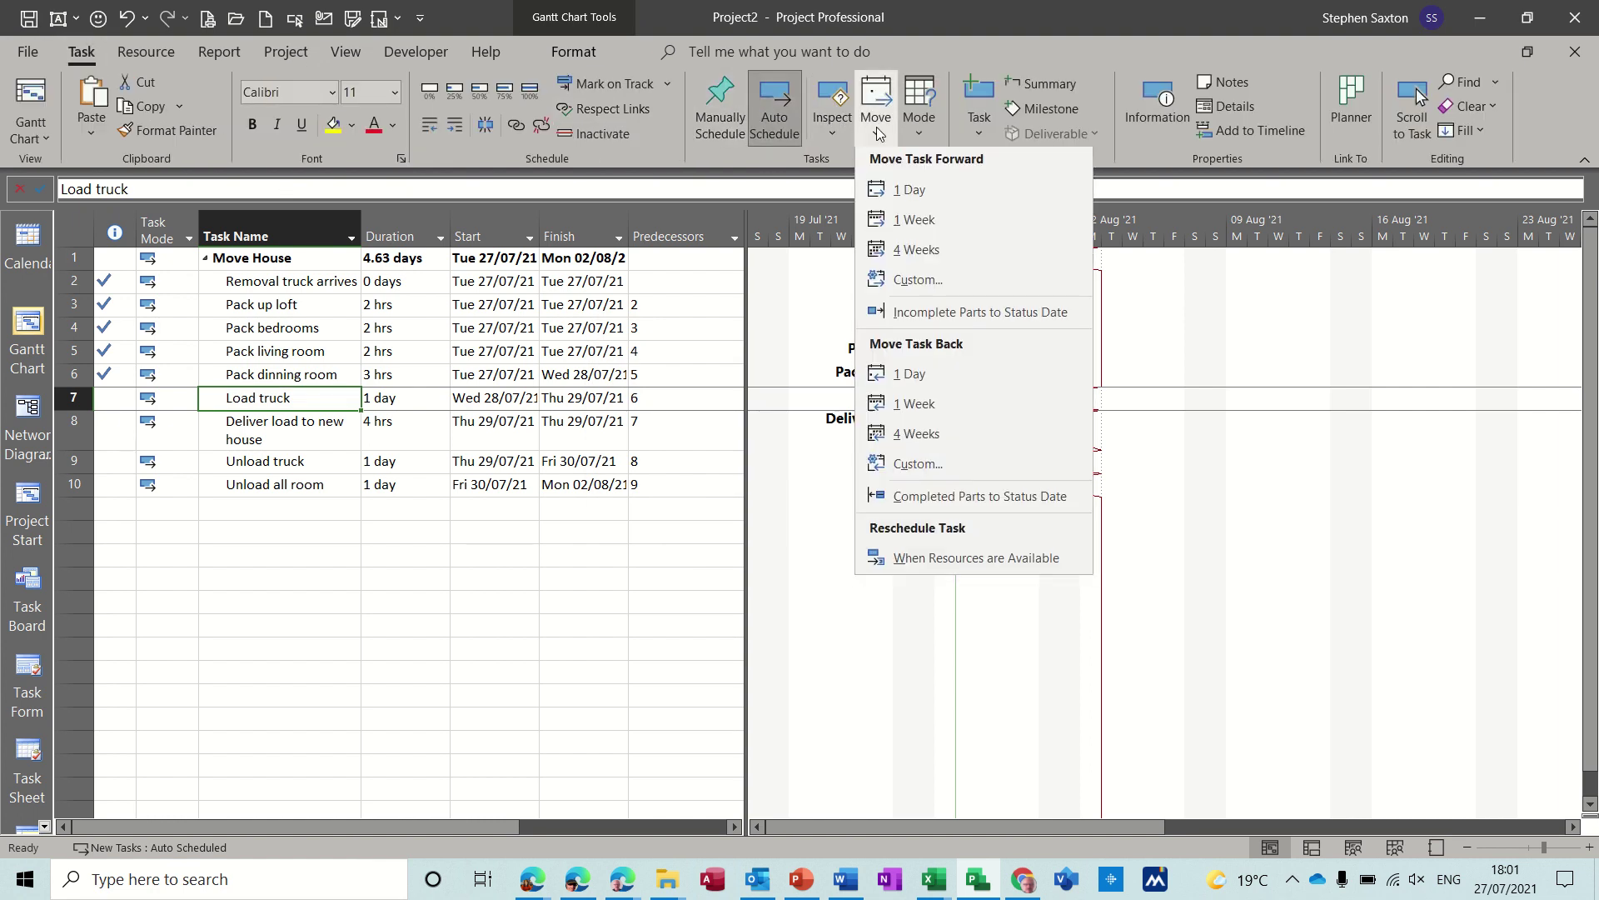
{"action": "left_click", "coordinate": [951, 322]}
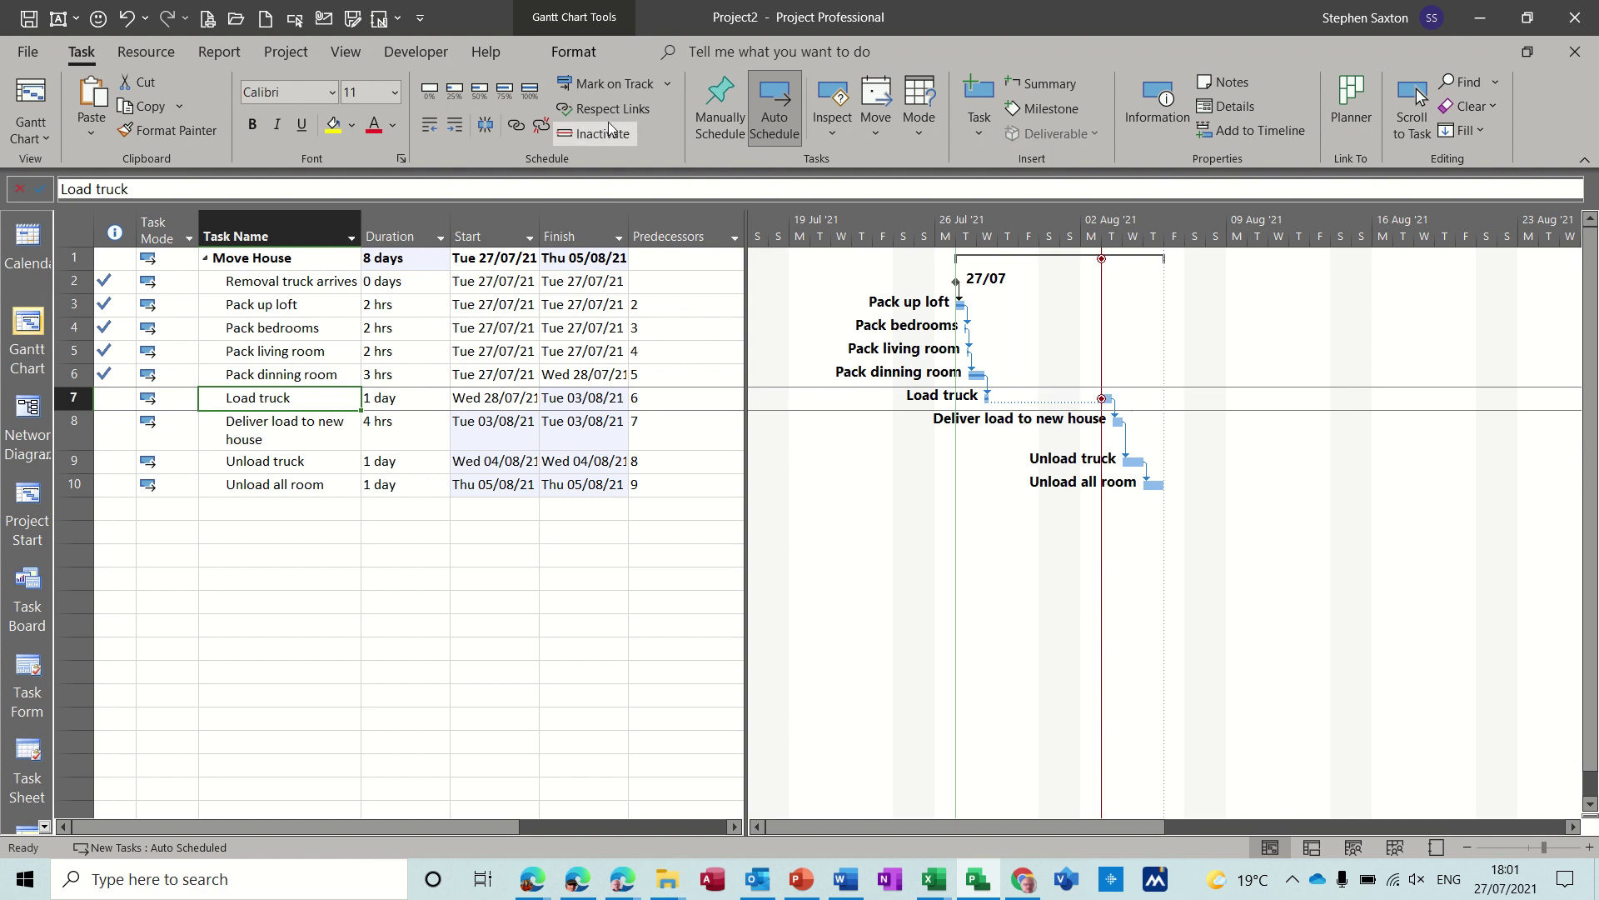
Step: Open the Progress Lines settings from Format > Gridlines
{"action": "left_click", "coordinate": [574, 51]}
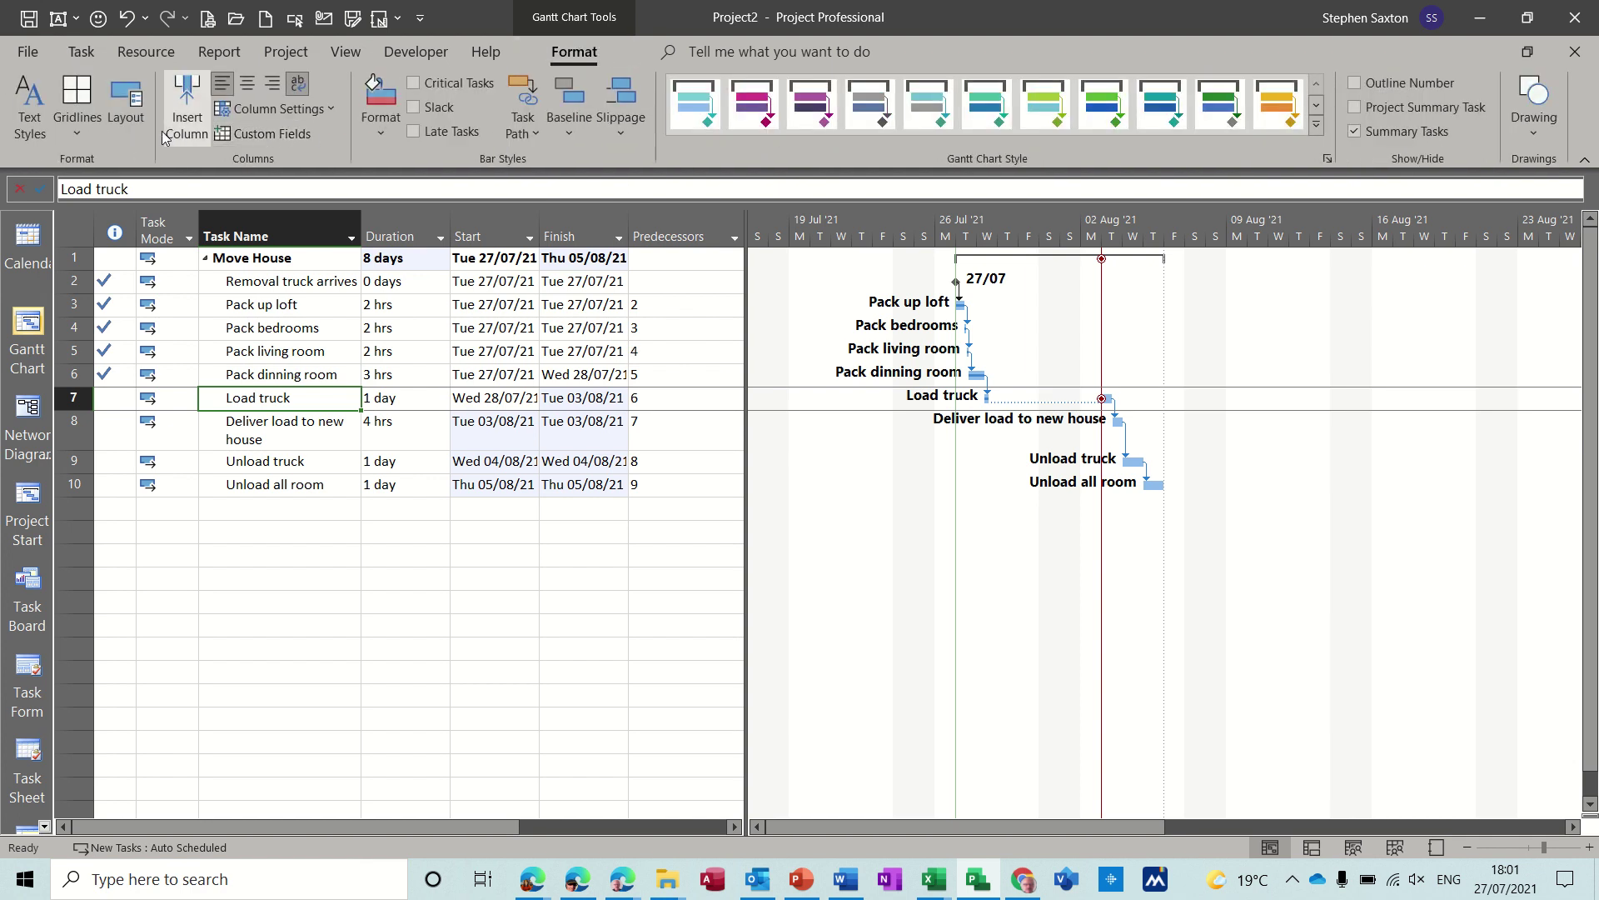
{"action": "left_click", "coordinate": [79, 133]}
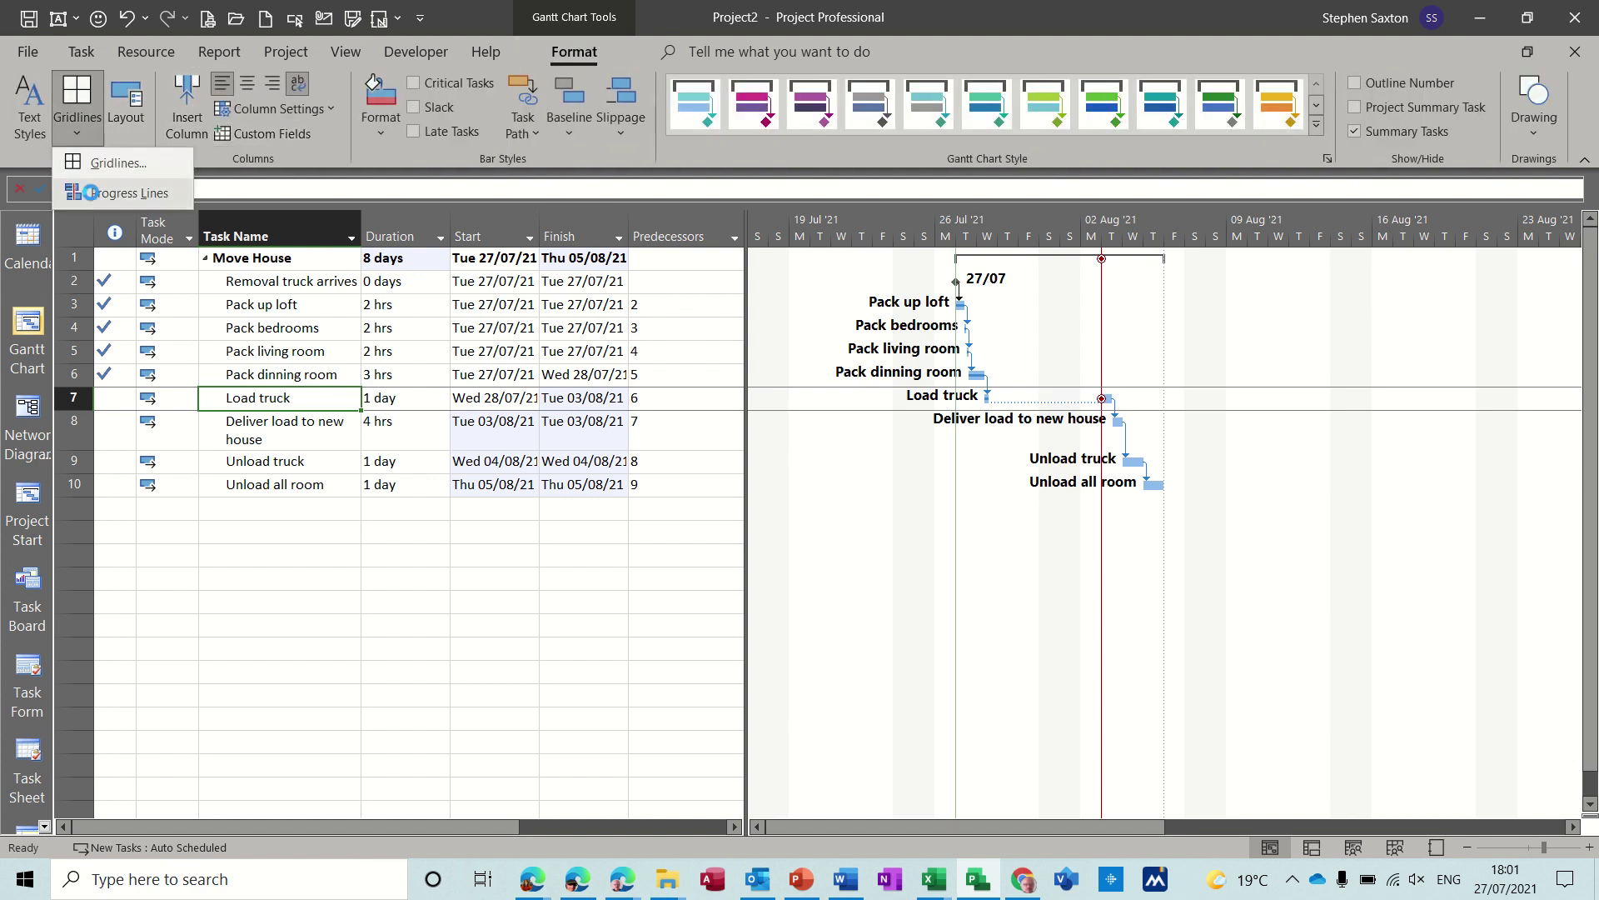
{"action": "left_click", "coordinate": [92, 192]}
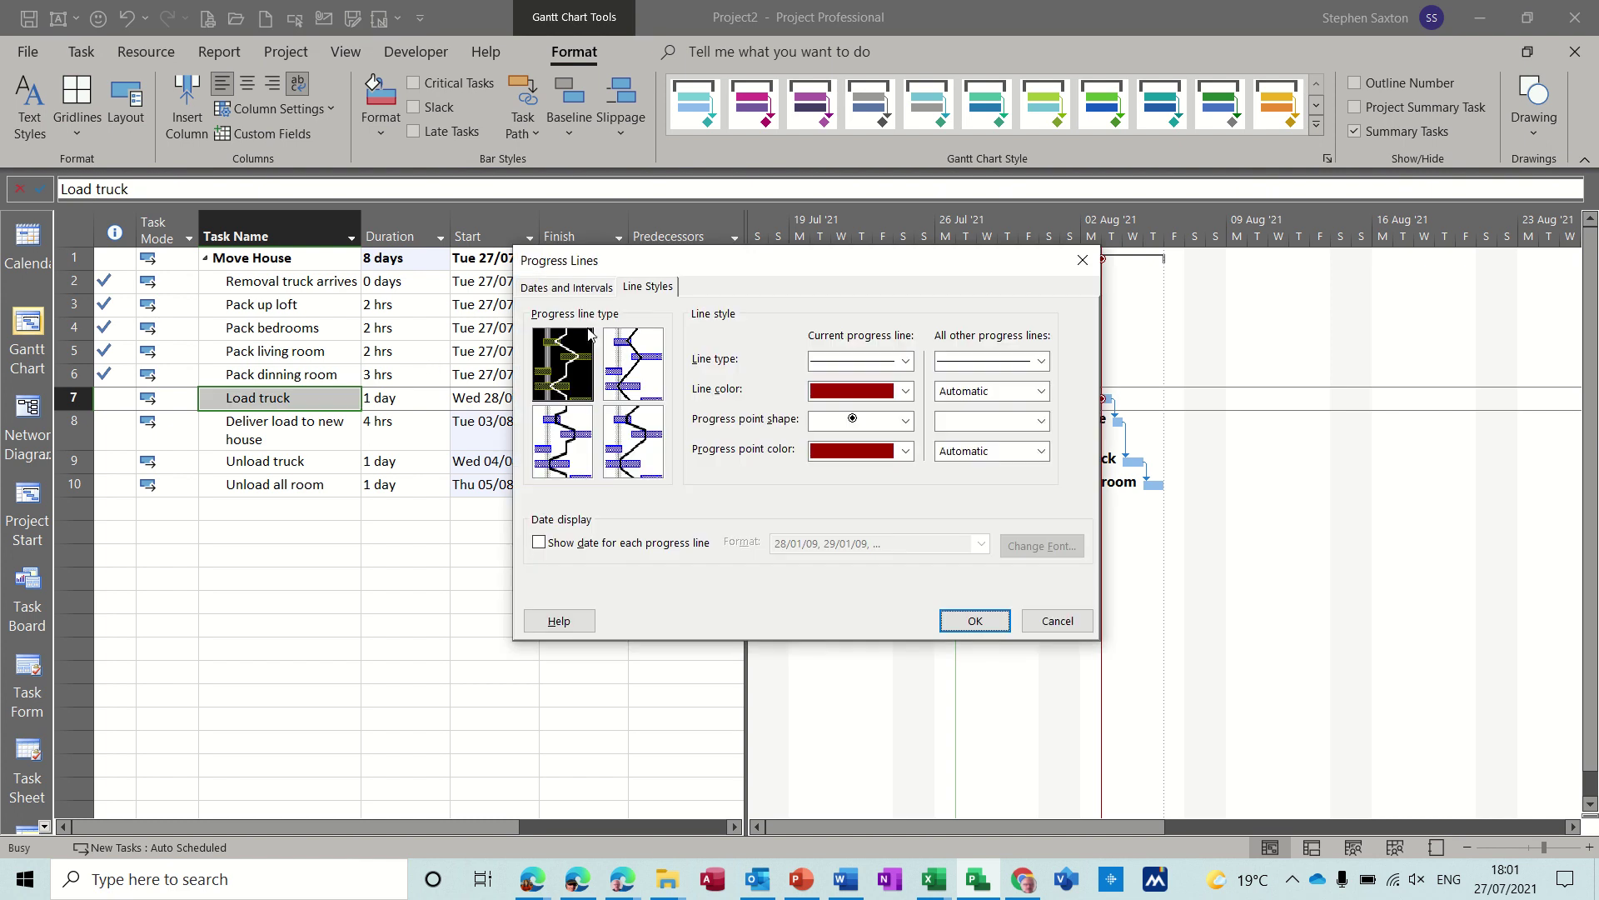
Step: Turn off the status-date line and show weekly recurring progress lines on Fridays only
{"action": "left_click", "coordinate": [559, 287]}
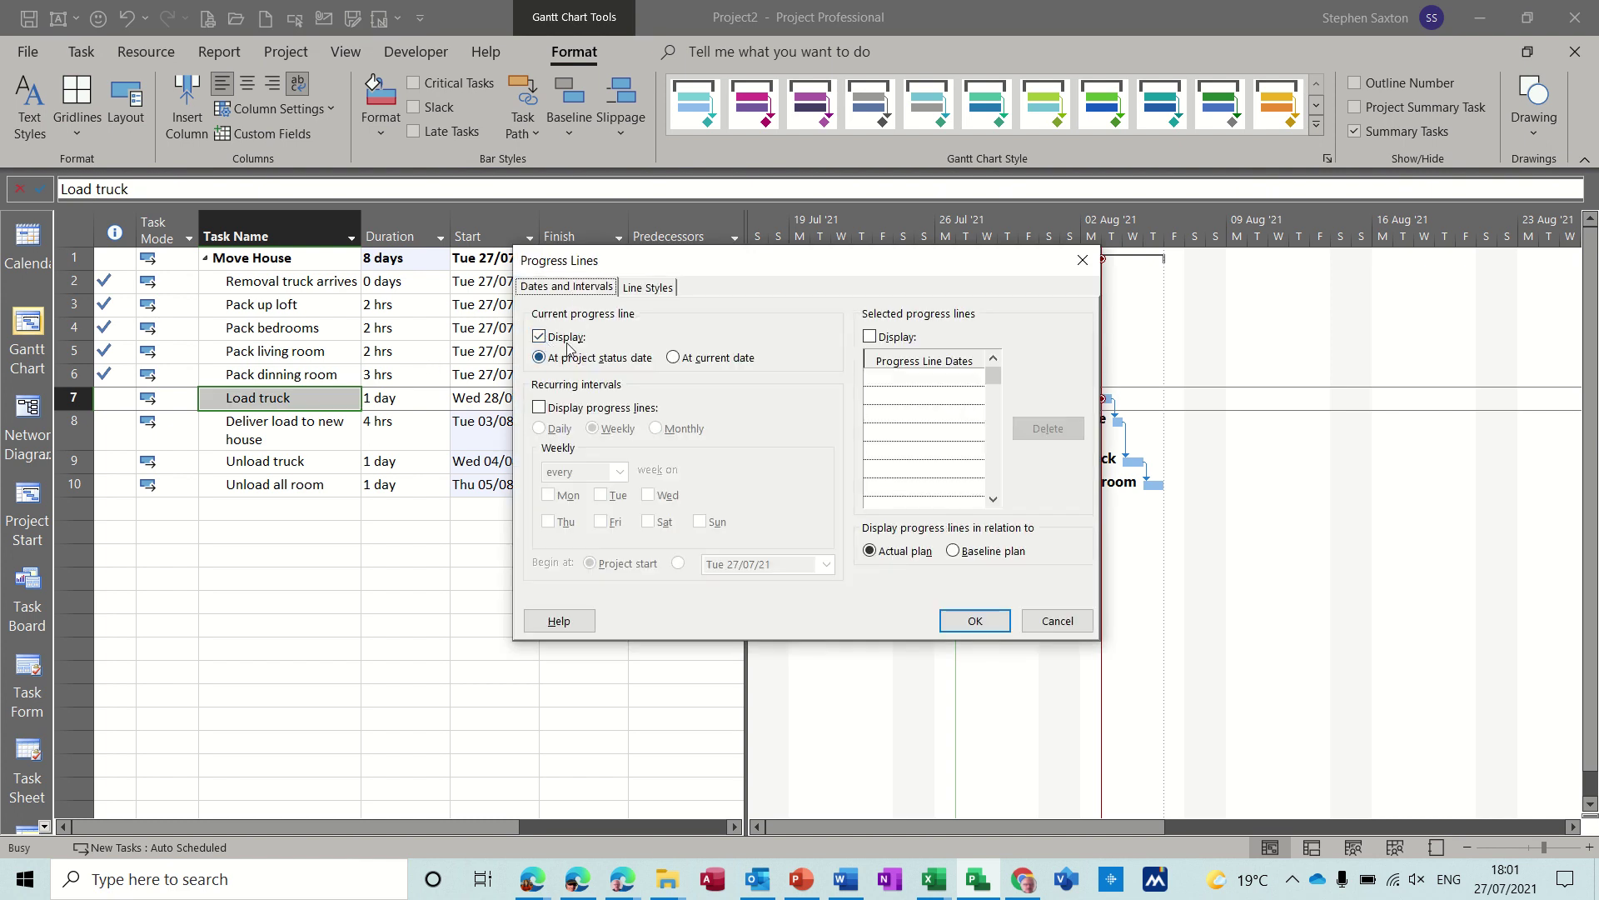
{"action": "left_click", "coordinate": [568, 342]}
{"action": "left_click", "coordinate": [563, 342]}
{"action": "left_click", "coordinate": [549, 341]}
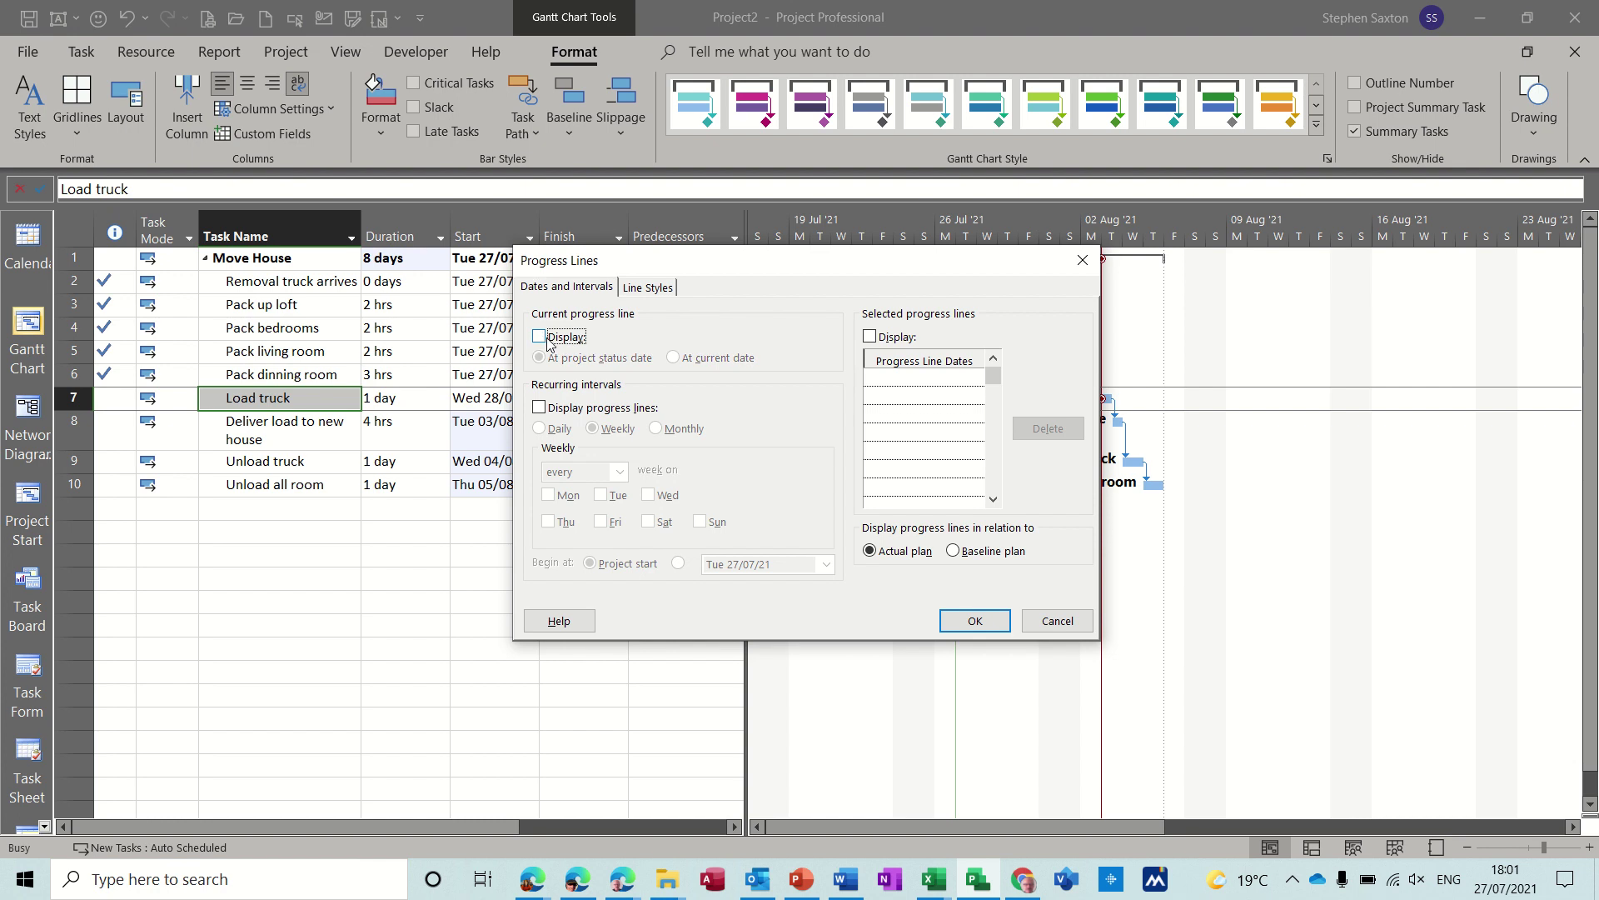
{"action": "left_click", "coordinate": [539, 409]}
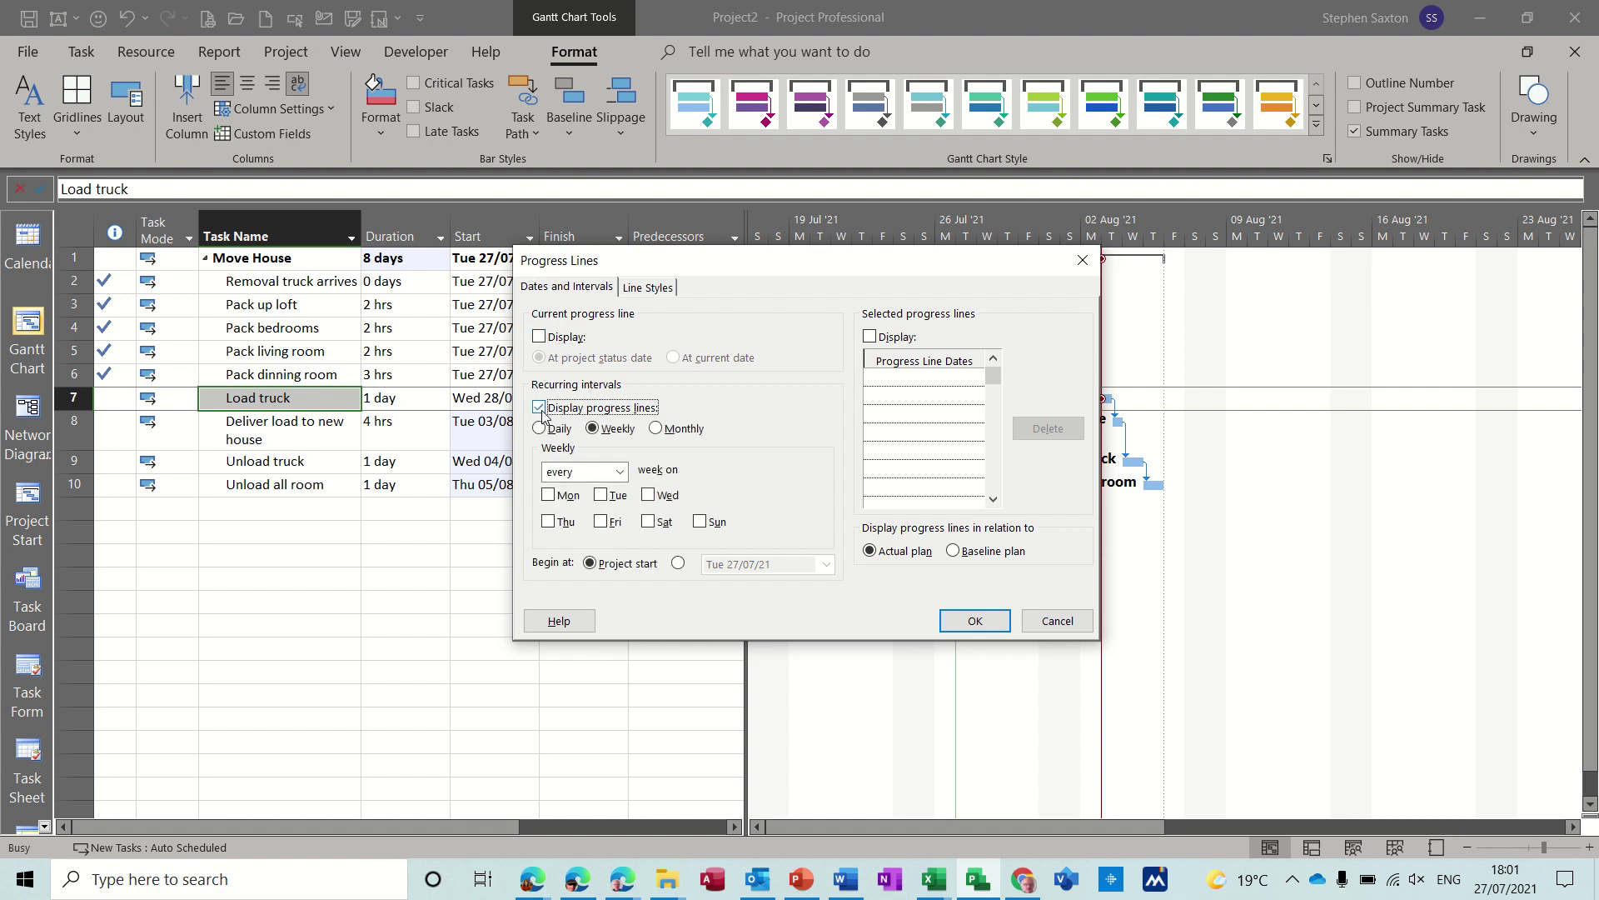
{"action": "left_click", "coordinate": [558, 499]}
{"action": "left_click", "coordinate": [606, 527]}
{"action": "left_click", "coordinate": [570, 503]}
{"action": "left_click", "coordinate": [947, 625]}
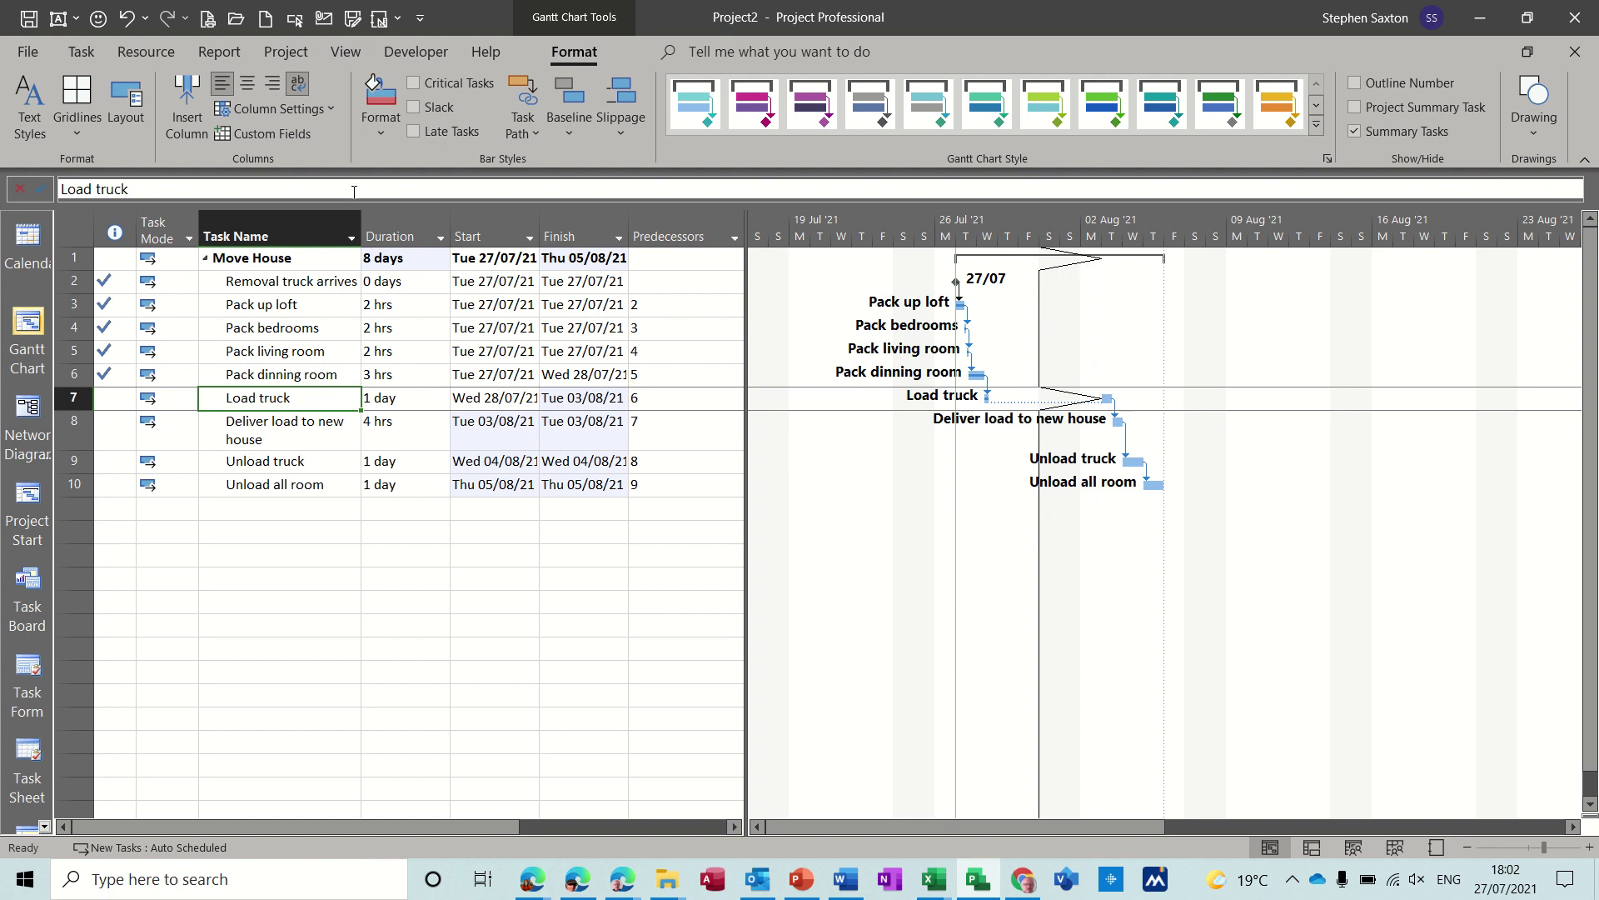
Step: Turn off the weekly lines and show one selected progress line dated Thu 29/07/21
{"action": "left_click", "coordinate": [83, 136]}
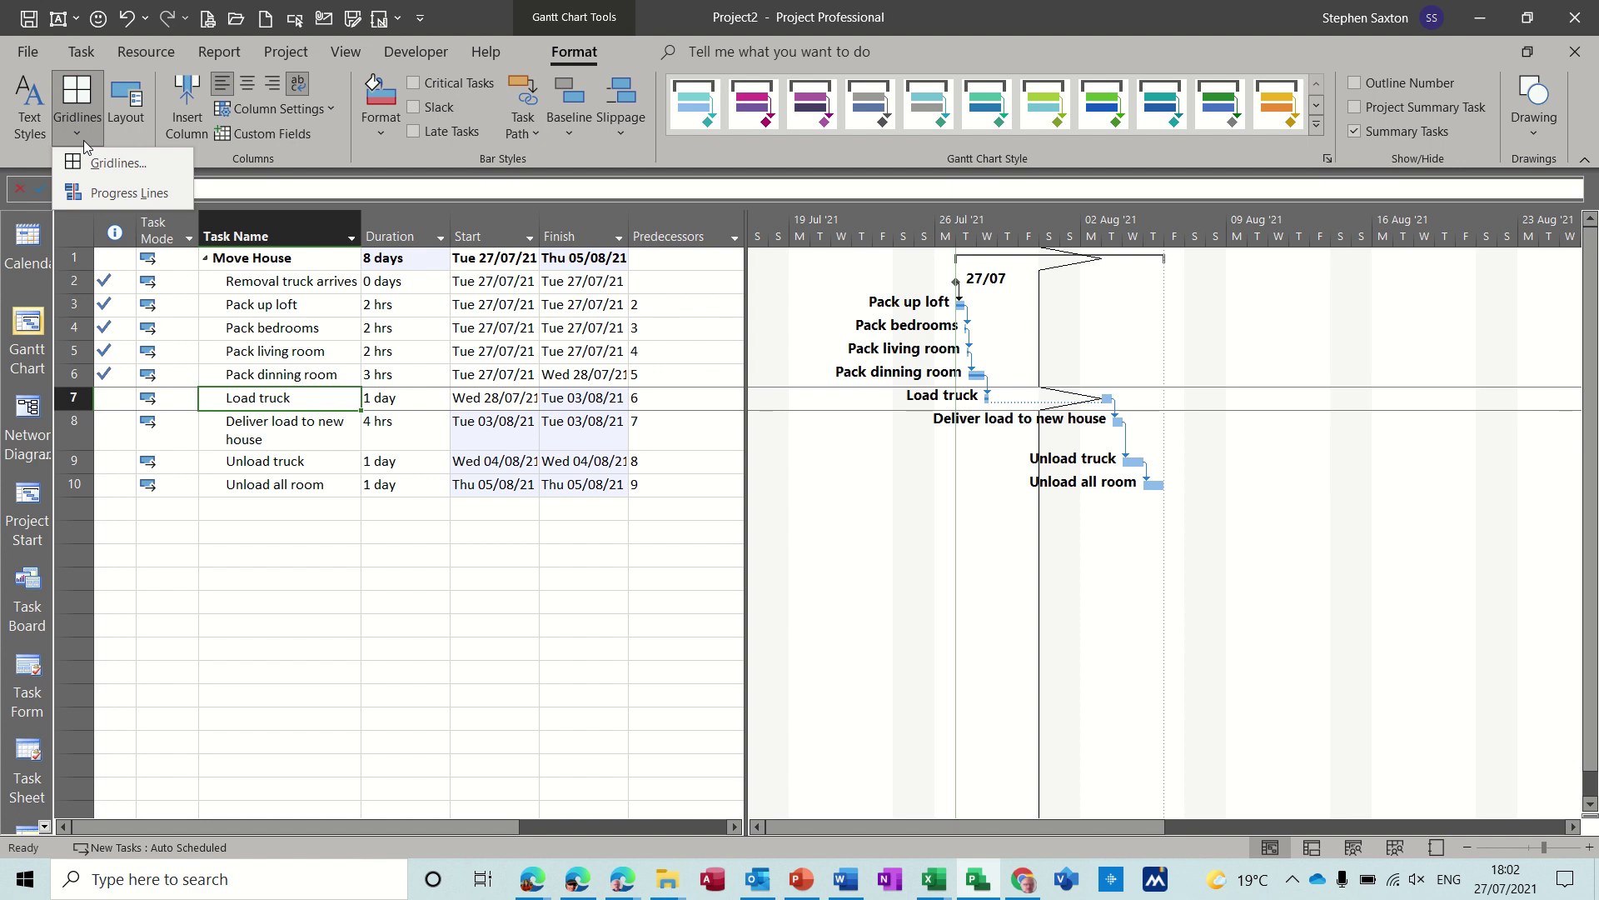
{"action": "left_click", "coordinate": [108, 198]}
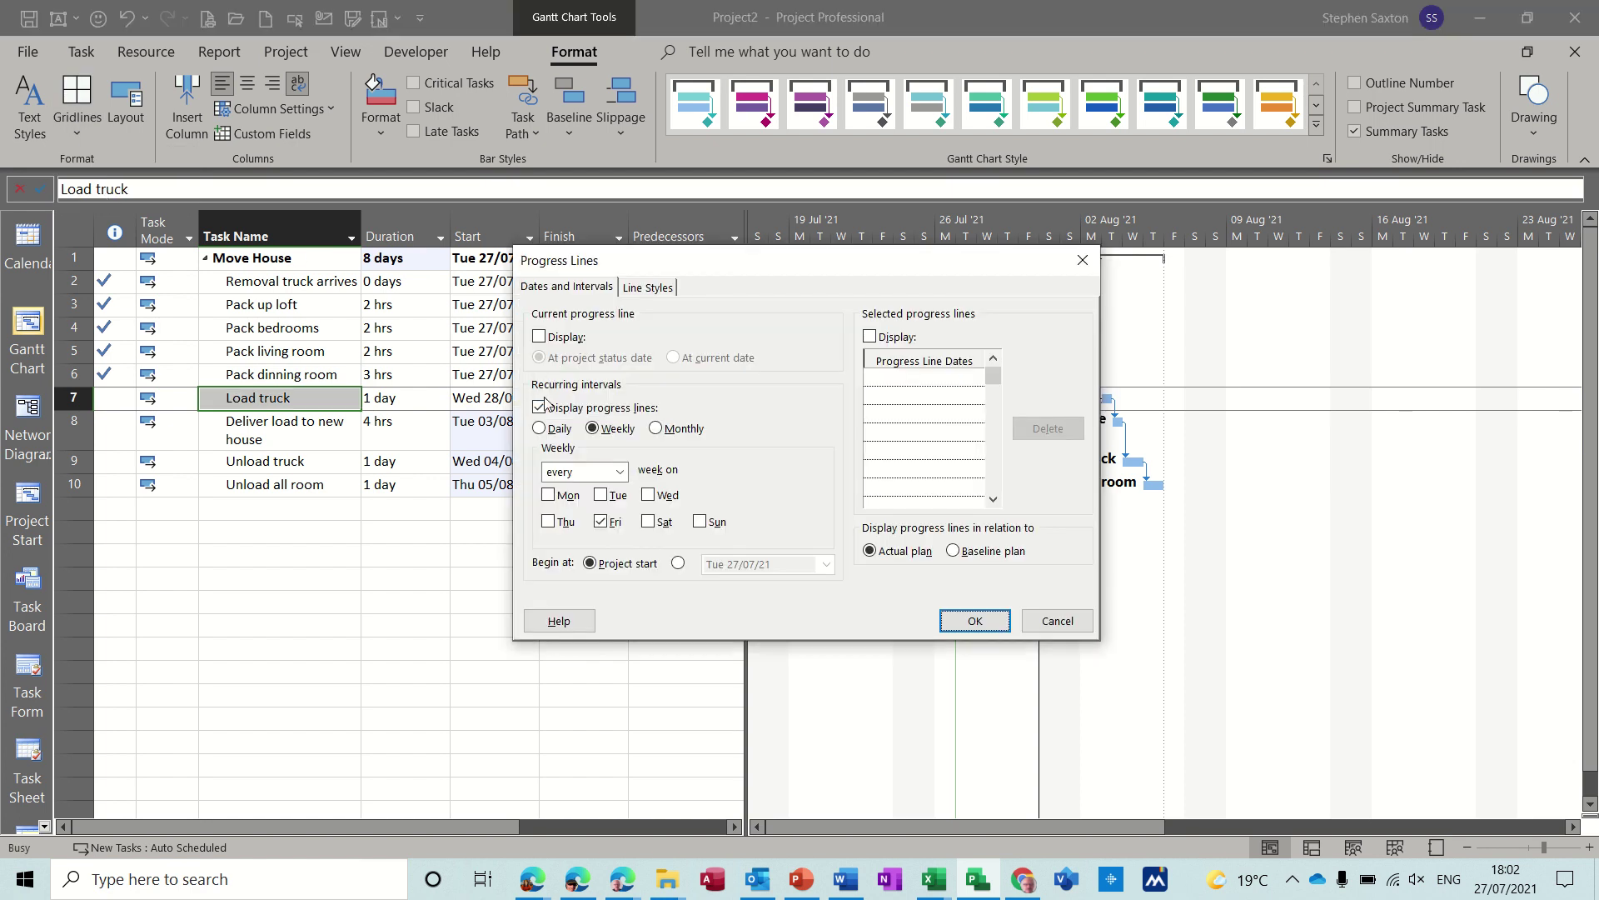
{"action": "left_click", "coordinate": [540, 408]}
{"action": "left_click", "coordinate": [540, 408]}
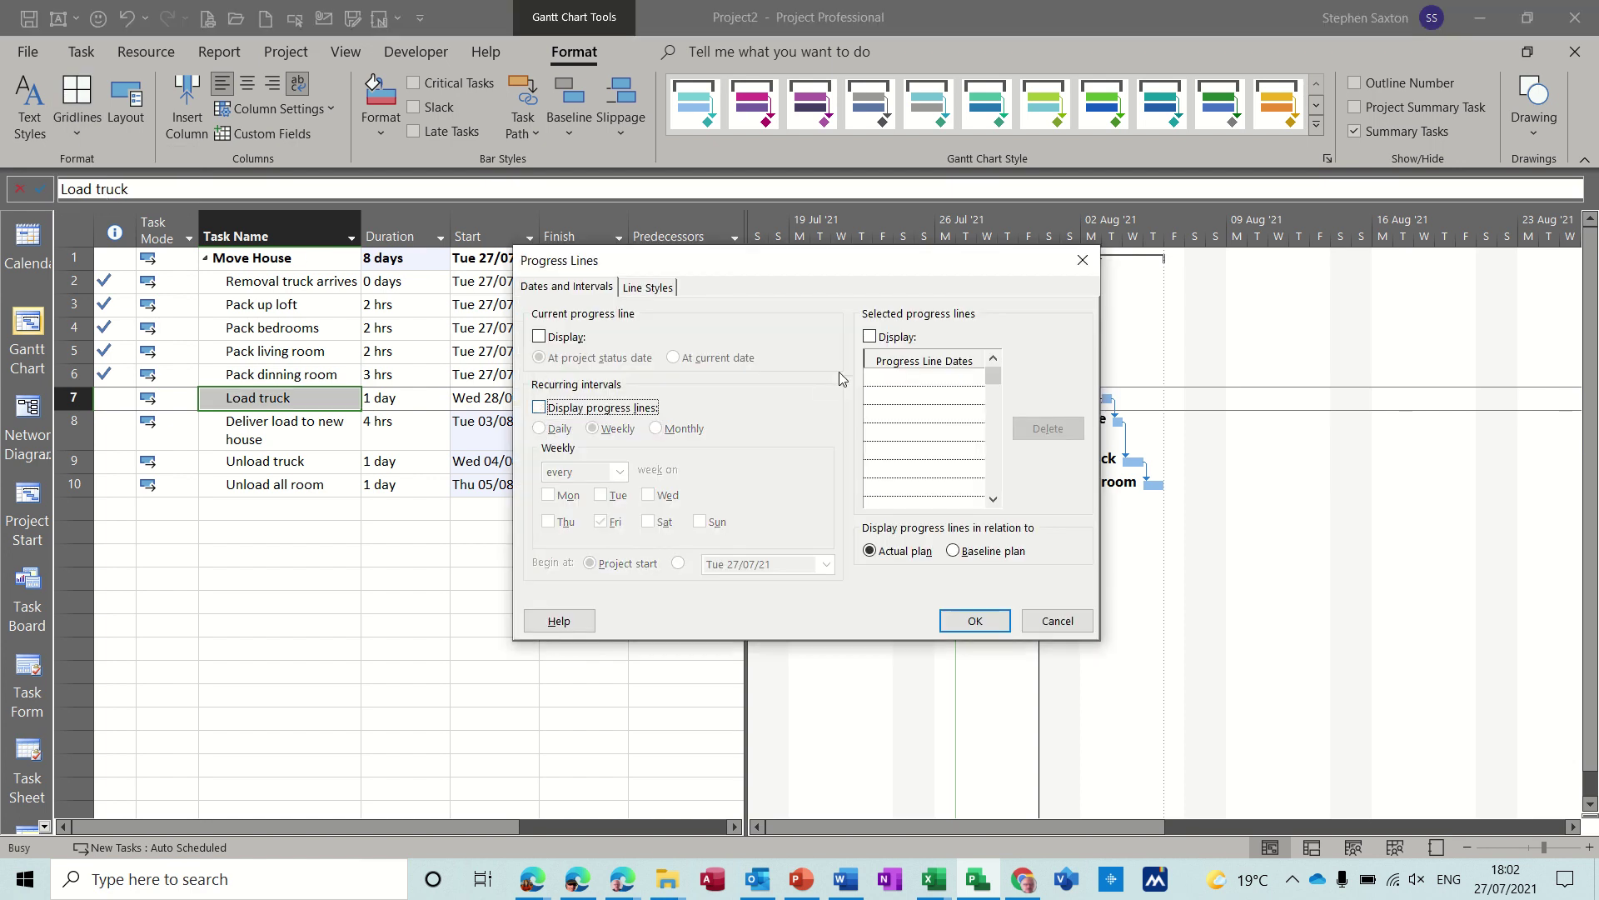
{"action": "left_click", "coordinate": [870, 336]}
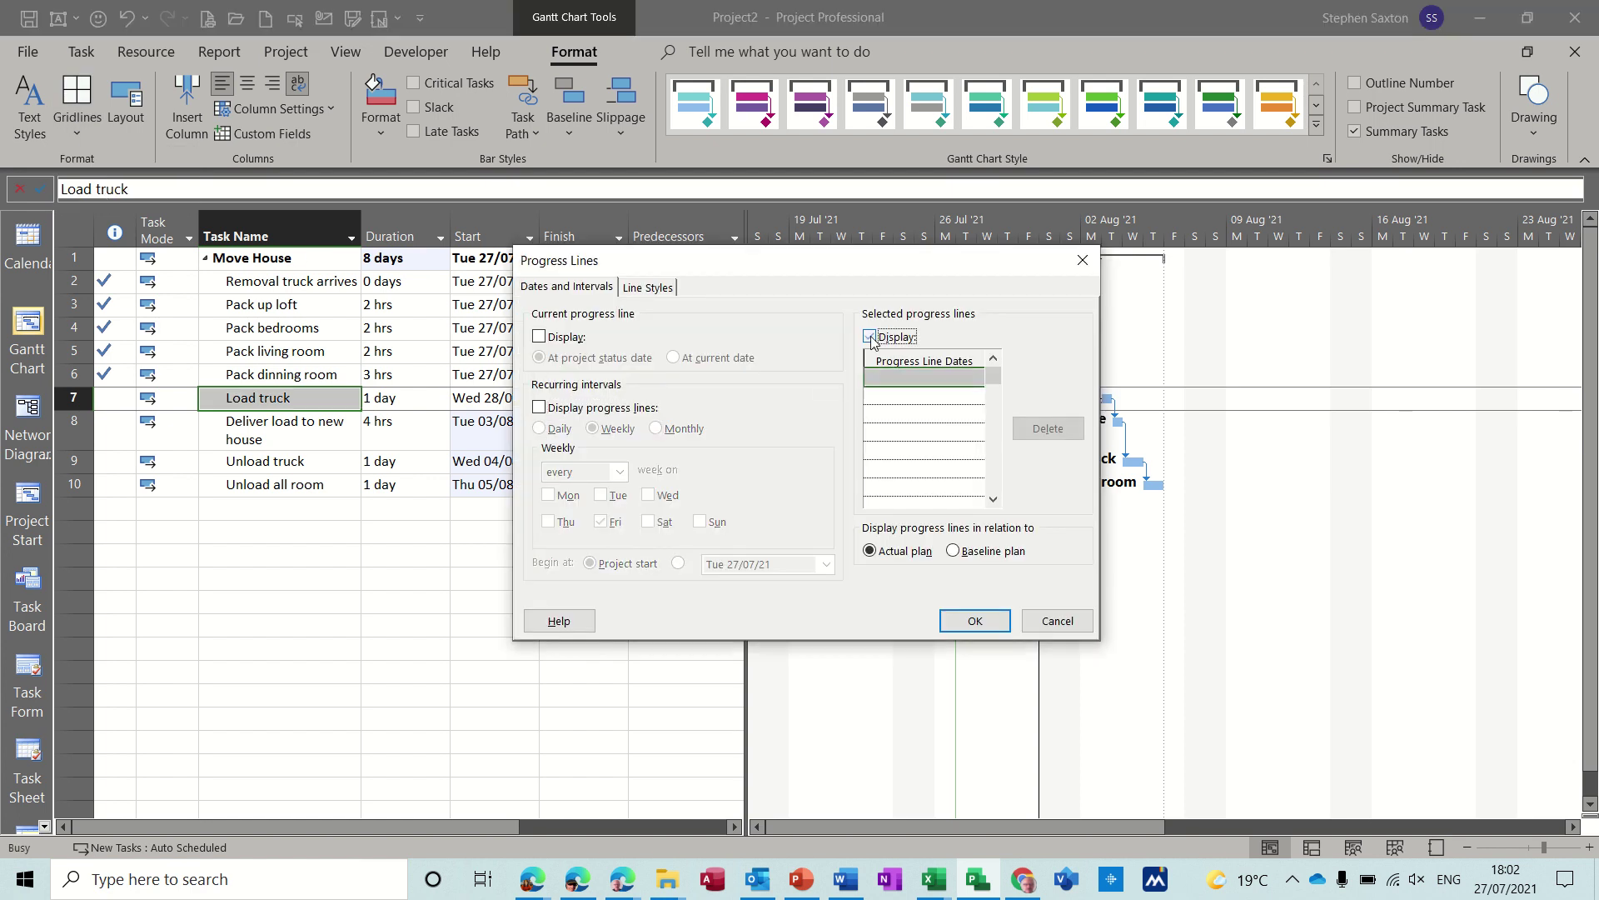
{"action": "left_click", "coordinate": [882, 377]}
{"action": "left_click", "coordinate": [975, 379]}
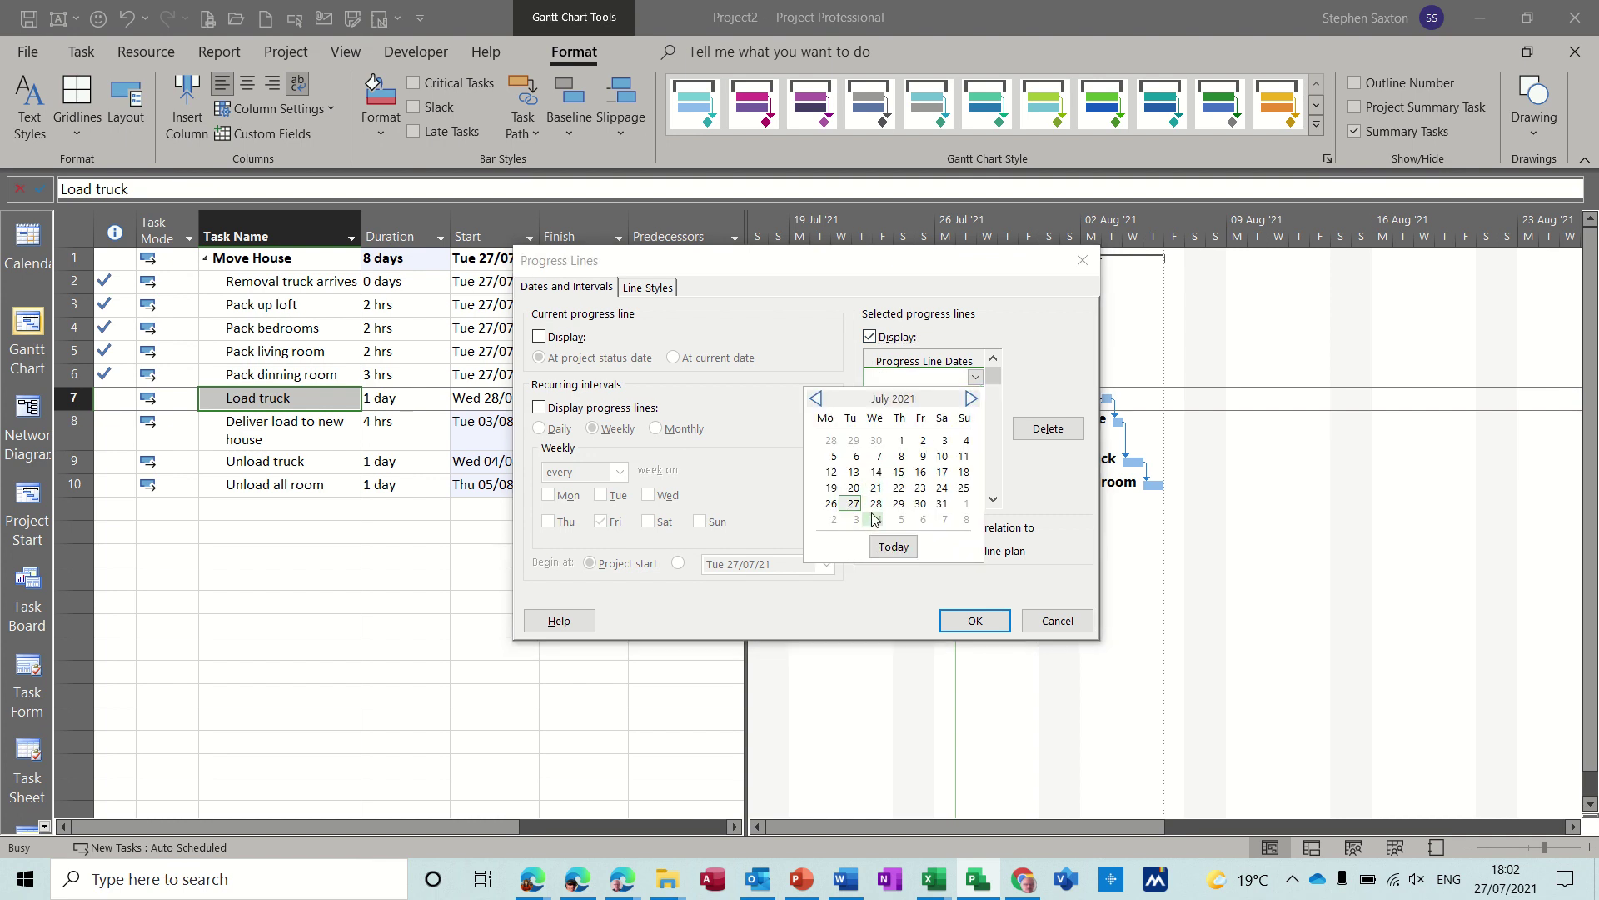
{"action": "left_click", "coordinate": [898, 511]}
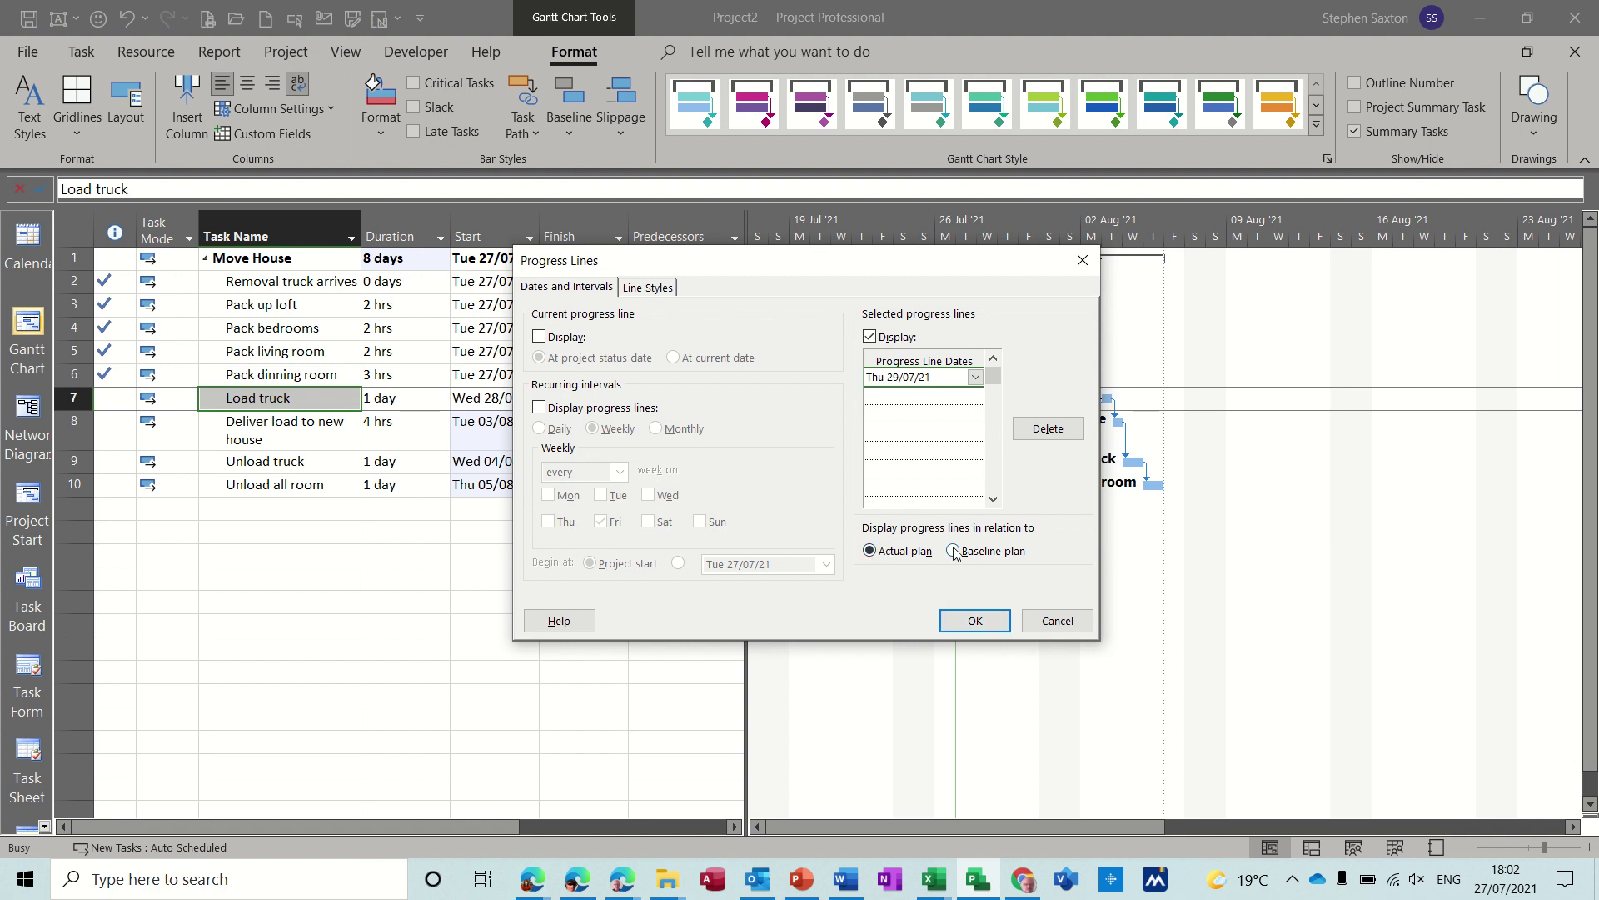
{"action": "left_click", "coordinate": [973, 621]}
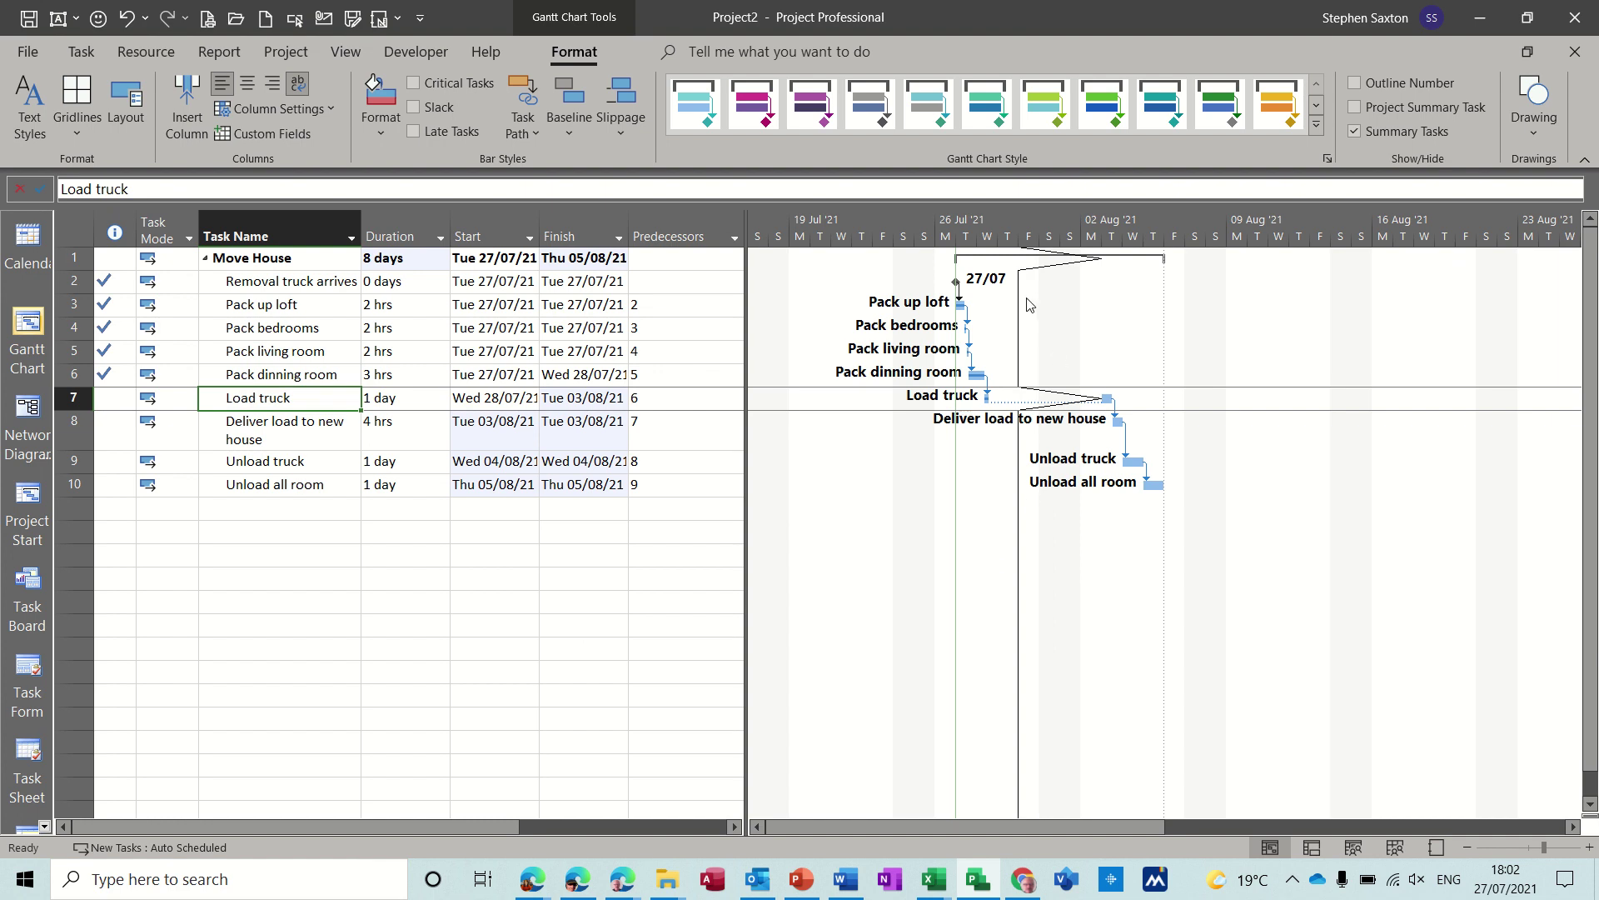
Step: Hide the 29/07/21 line and turn on recurring progress lines at daily intervals
{"action": "left_click", "coordinate": [85, 137]}
{"action": "left_click", "coordinate": [114, 196]}
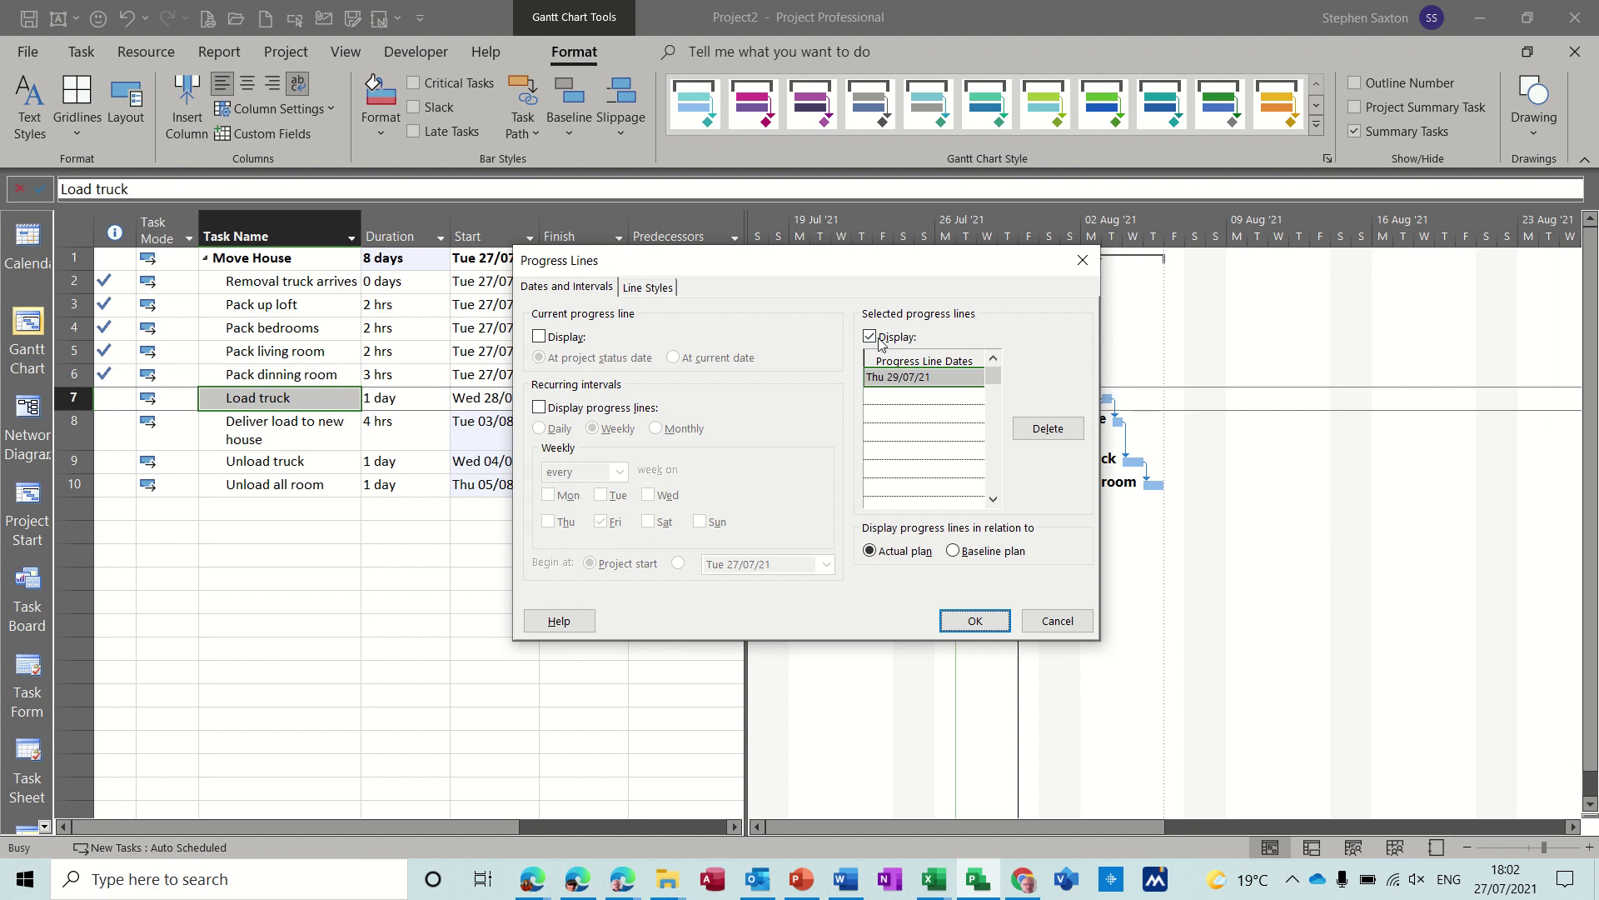
{"action": "left_click", "coordinate": [870, 336]}
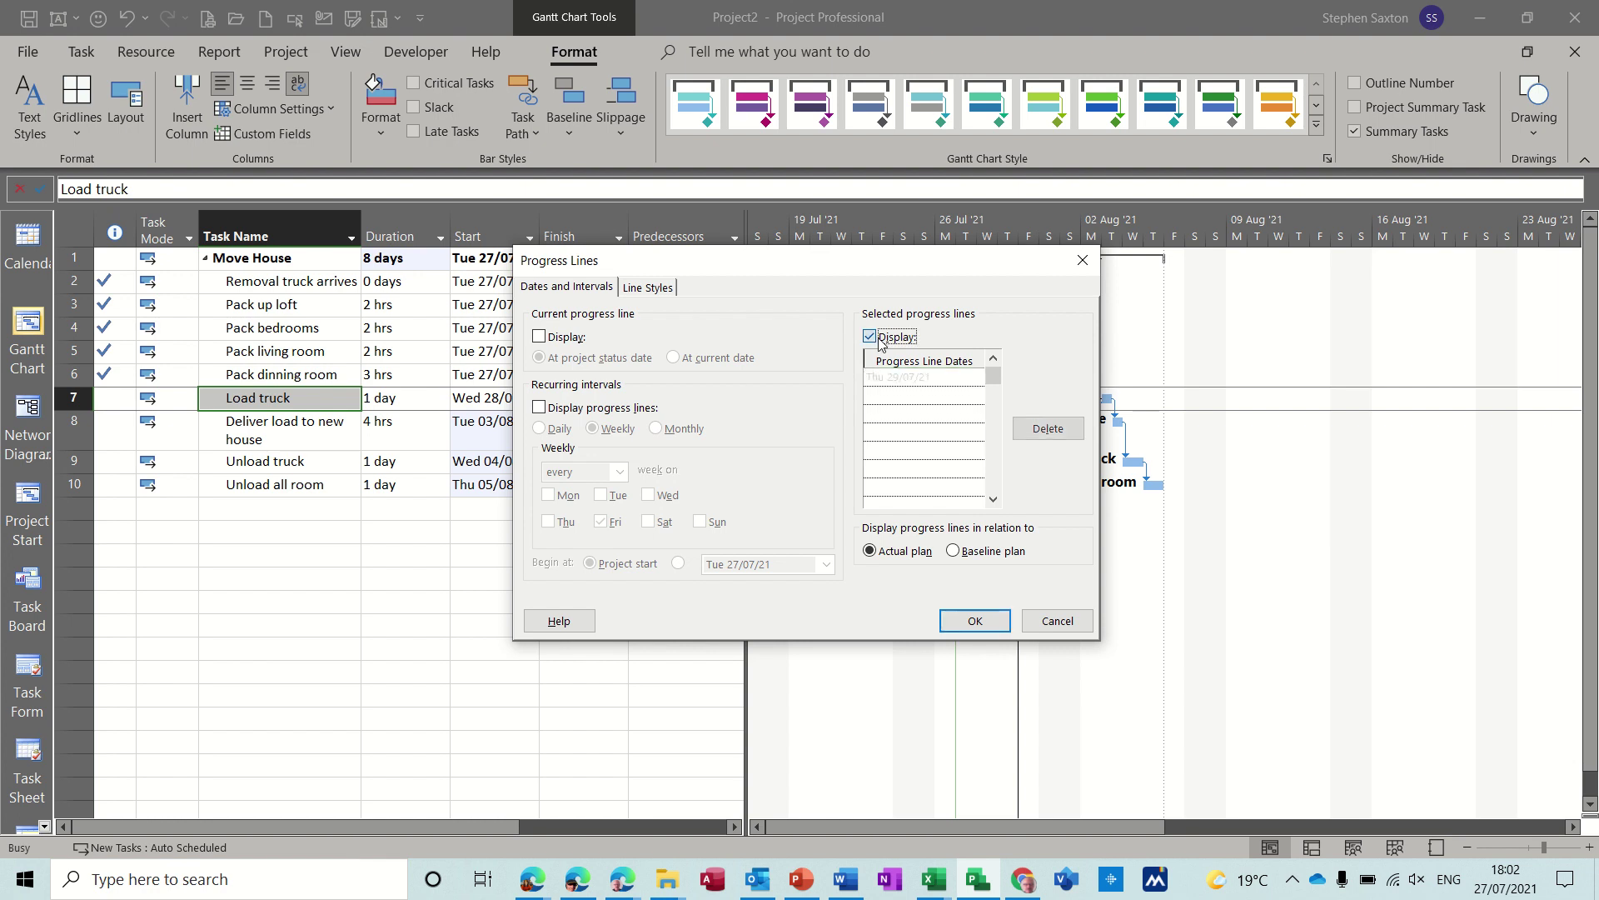
{"action": "left_click", "coordinate": [538, 407]}
{"action": "left_click", "coordinate": [539, 428]}
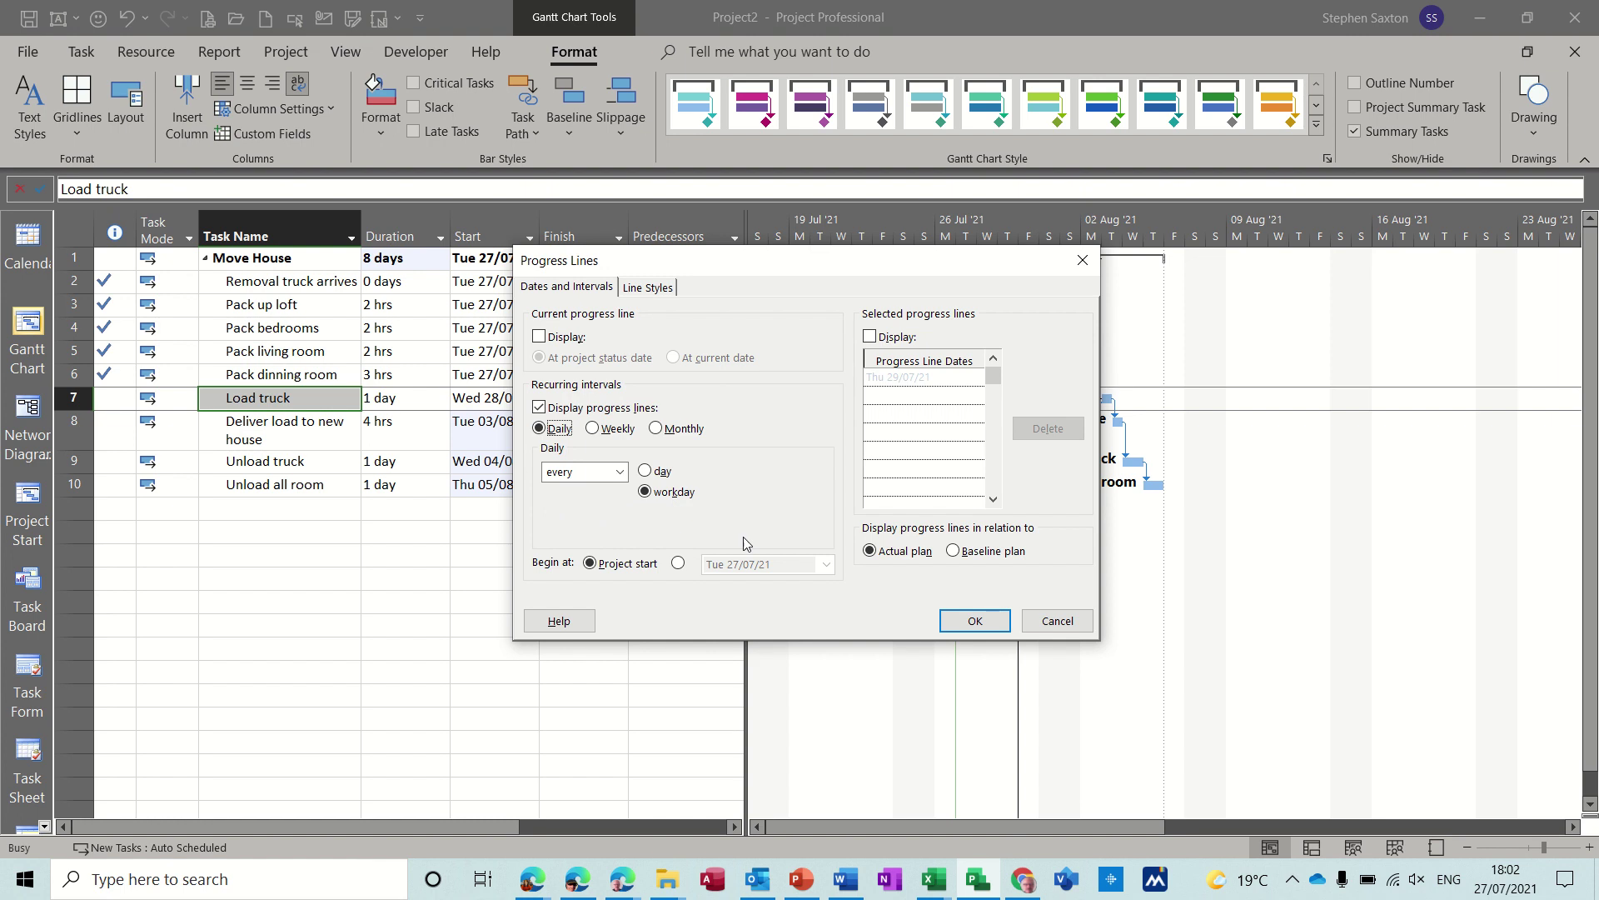
{"action": "left_click", "coordinate": [976, 621]}
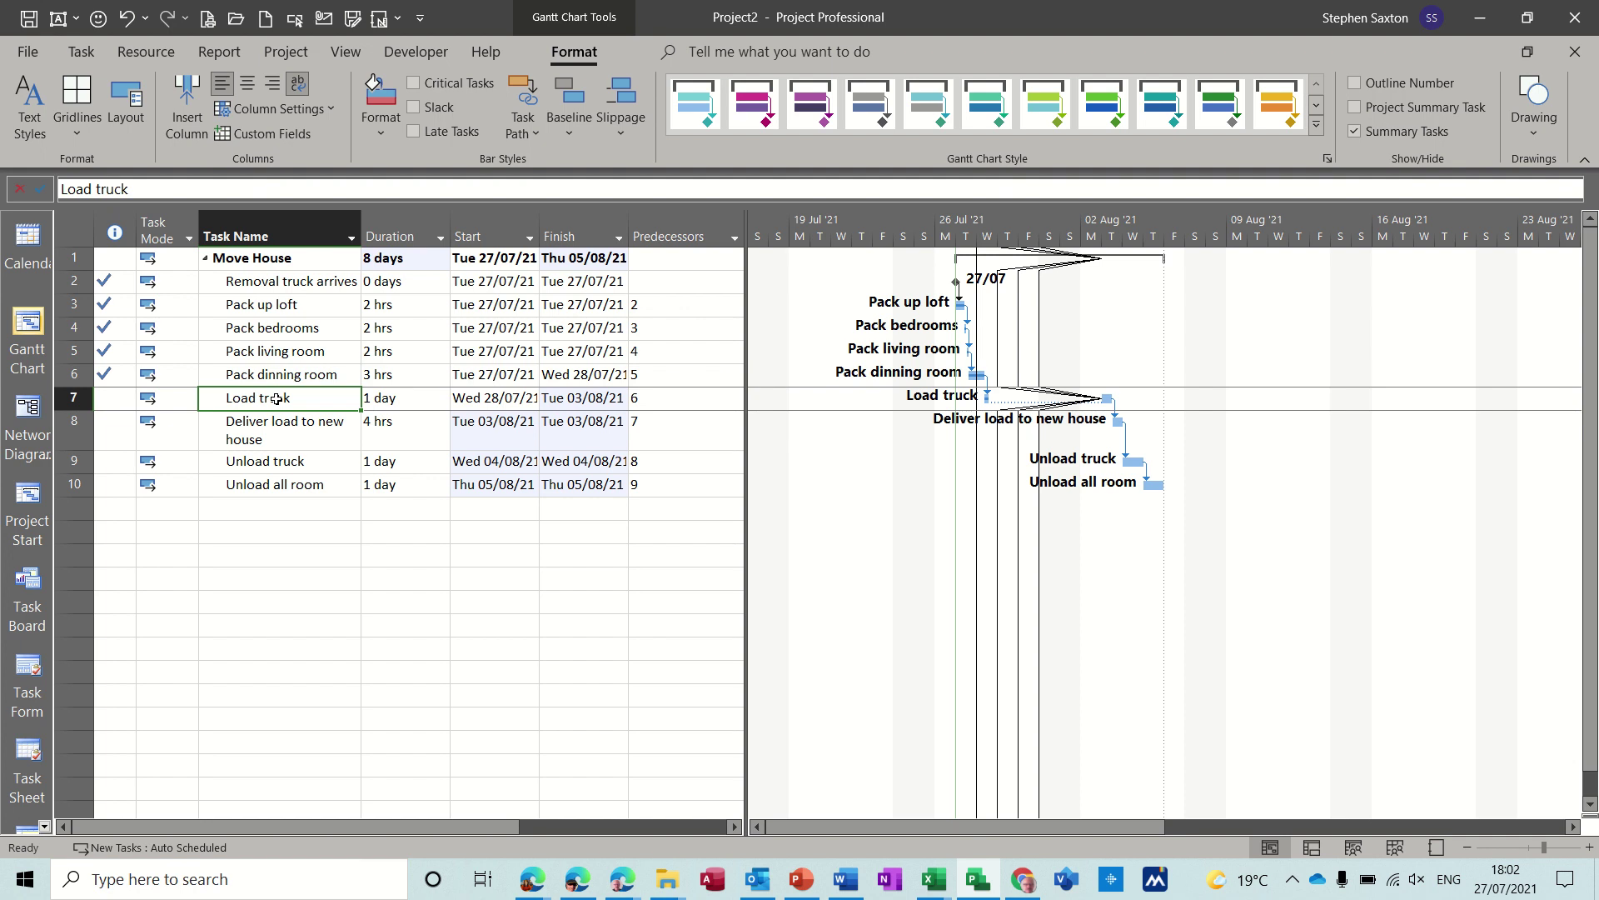
Step: Mark Load truck, Deliver load to new house, Unload truck and Unload all room 100% complete
{"action": "left_click_drag", "start_coordinate": [304, 409], "coordinate": [278, 481]}
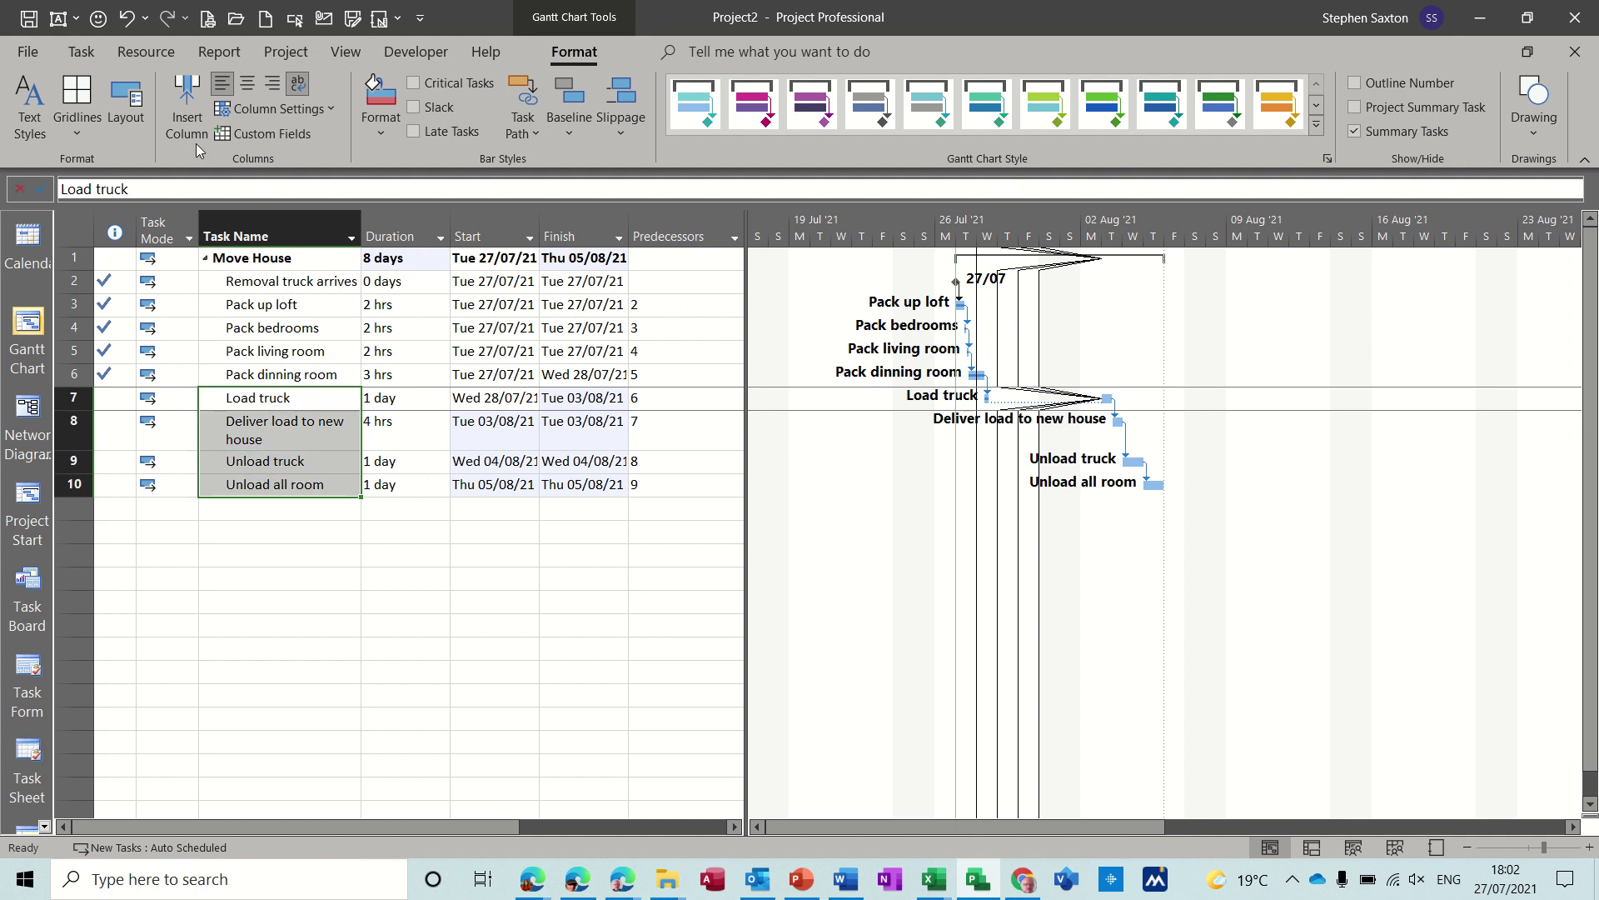
{"action": "left_click", "coordinate": [83, 53]}
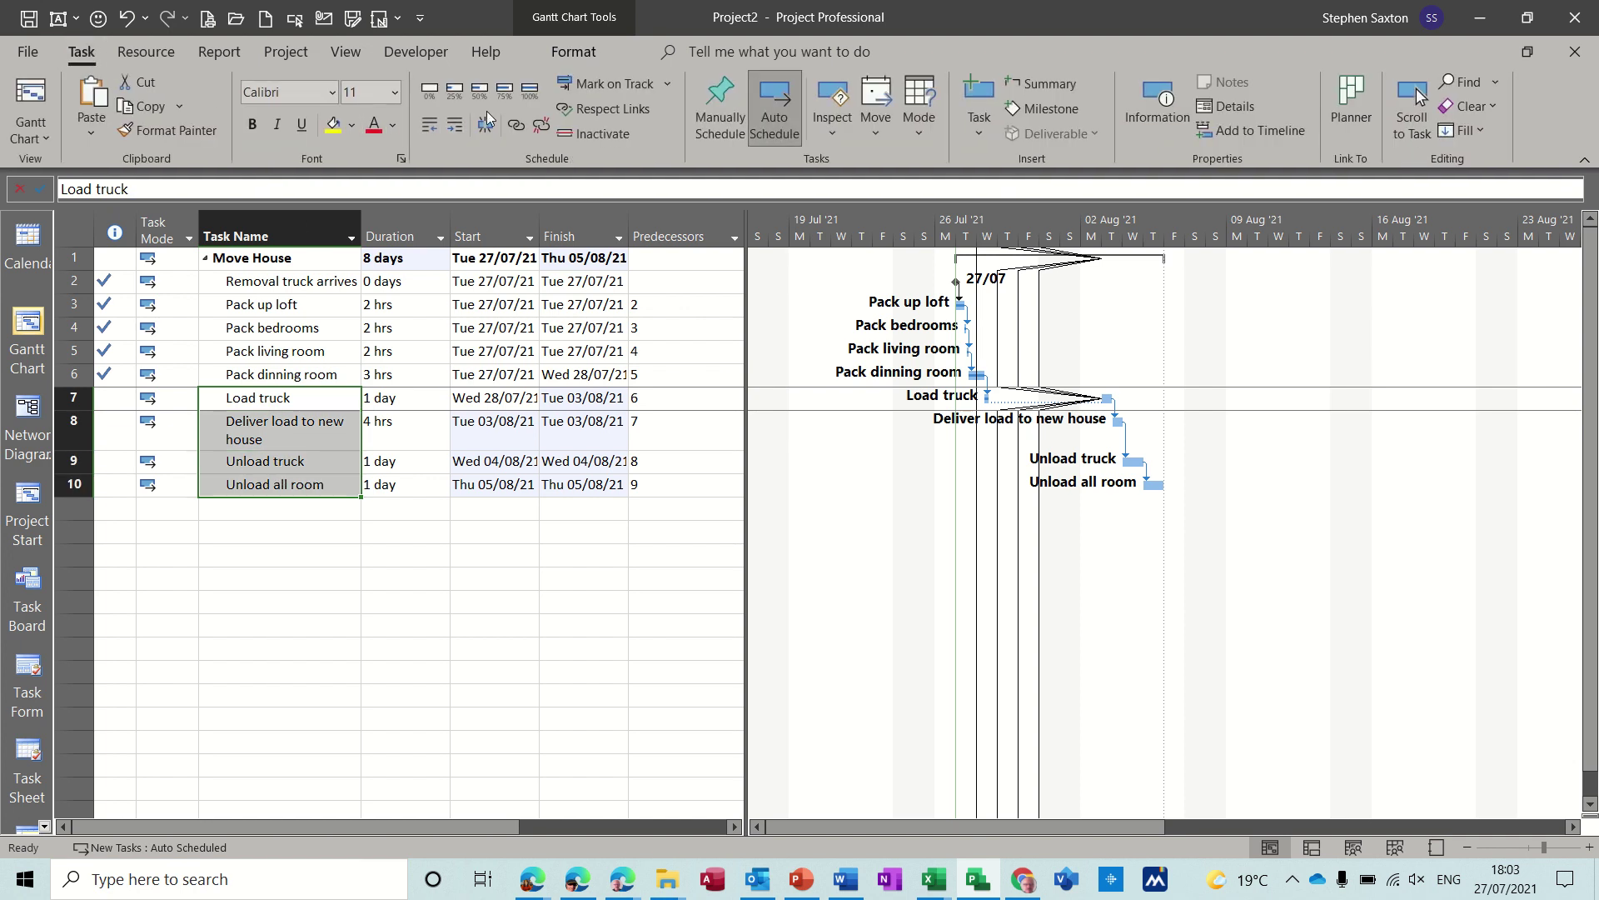
{"action": "left_click", "coordinate": [530, 94]}
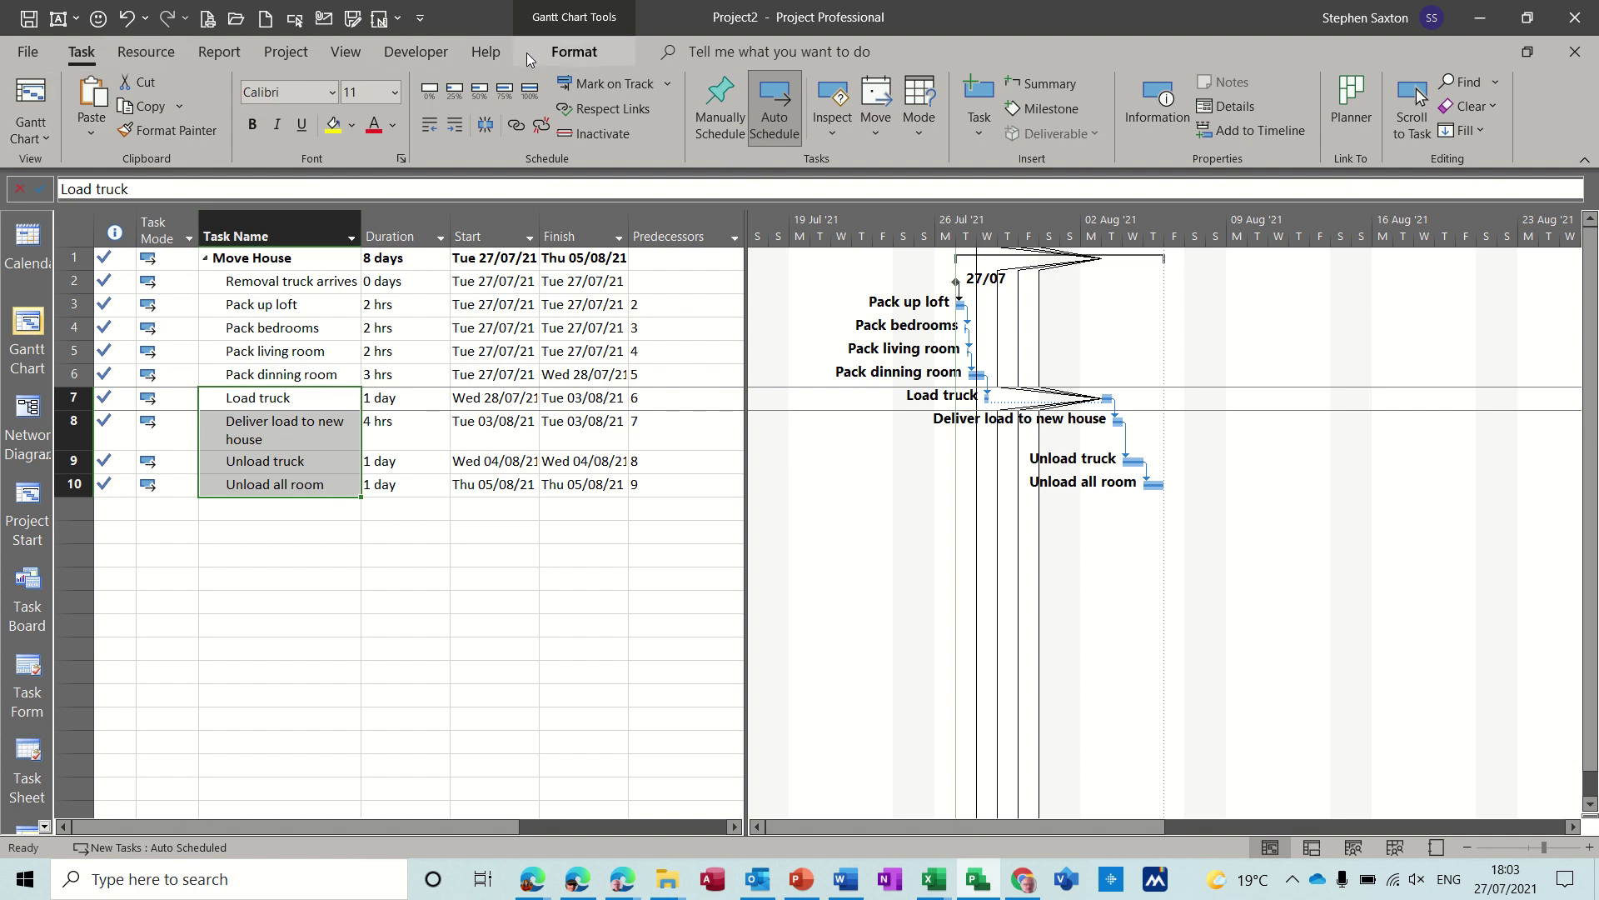
Step: Turn off the daily lines and display only the current progress line at the 02/08 status date
{"action": "left_click", "coordinate": [573, 51]}
{"action": "left_click", "coordinate": [78, 134]}
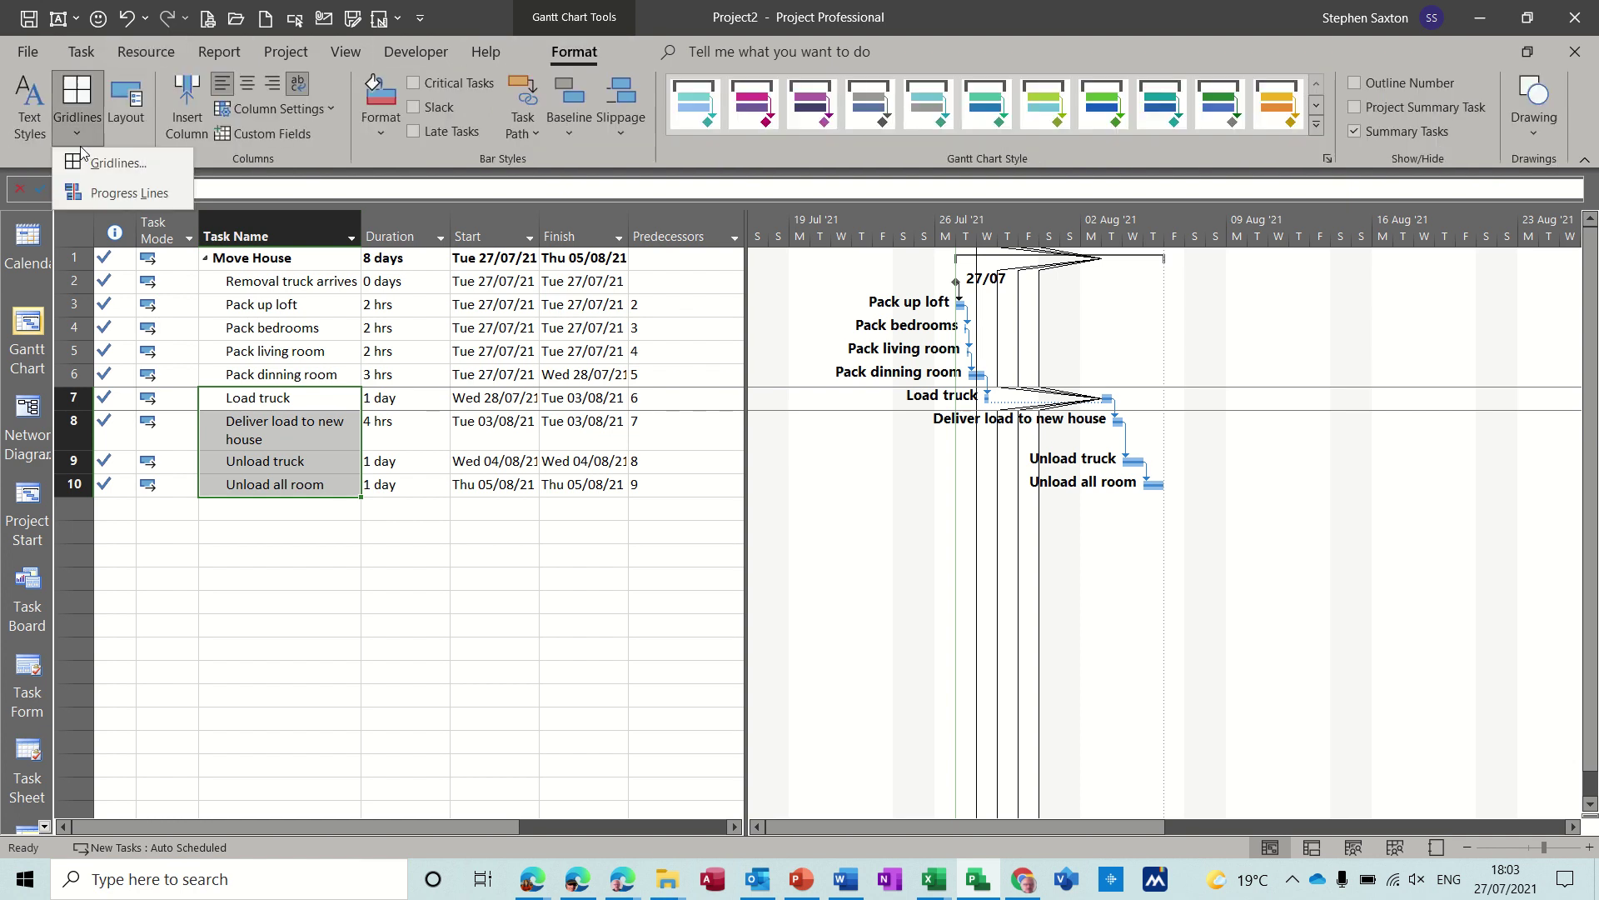
{"action": "left_click", "coordinate": [127, 192]}
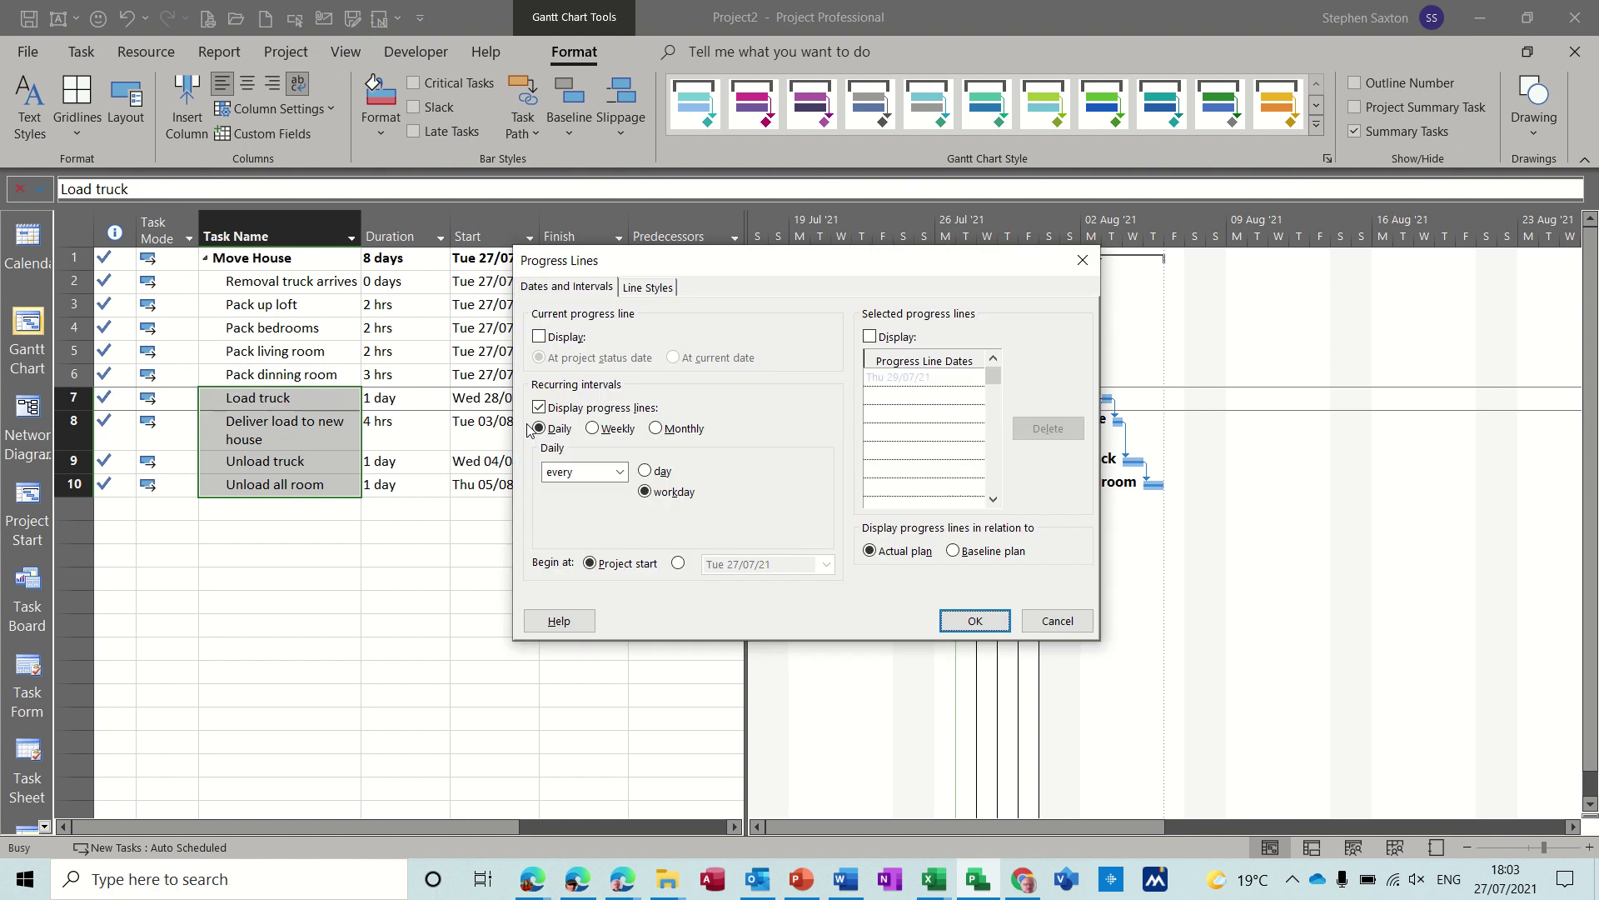
{"action": "left_click", "coordinate": [539, 405]}
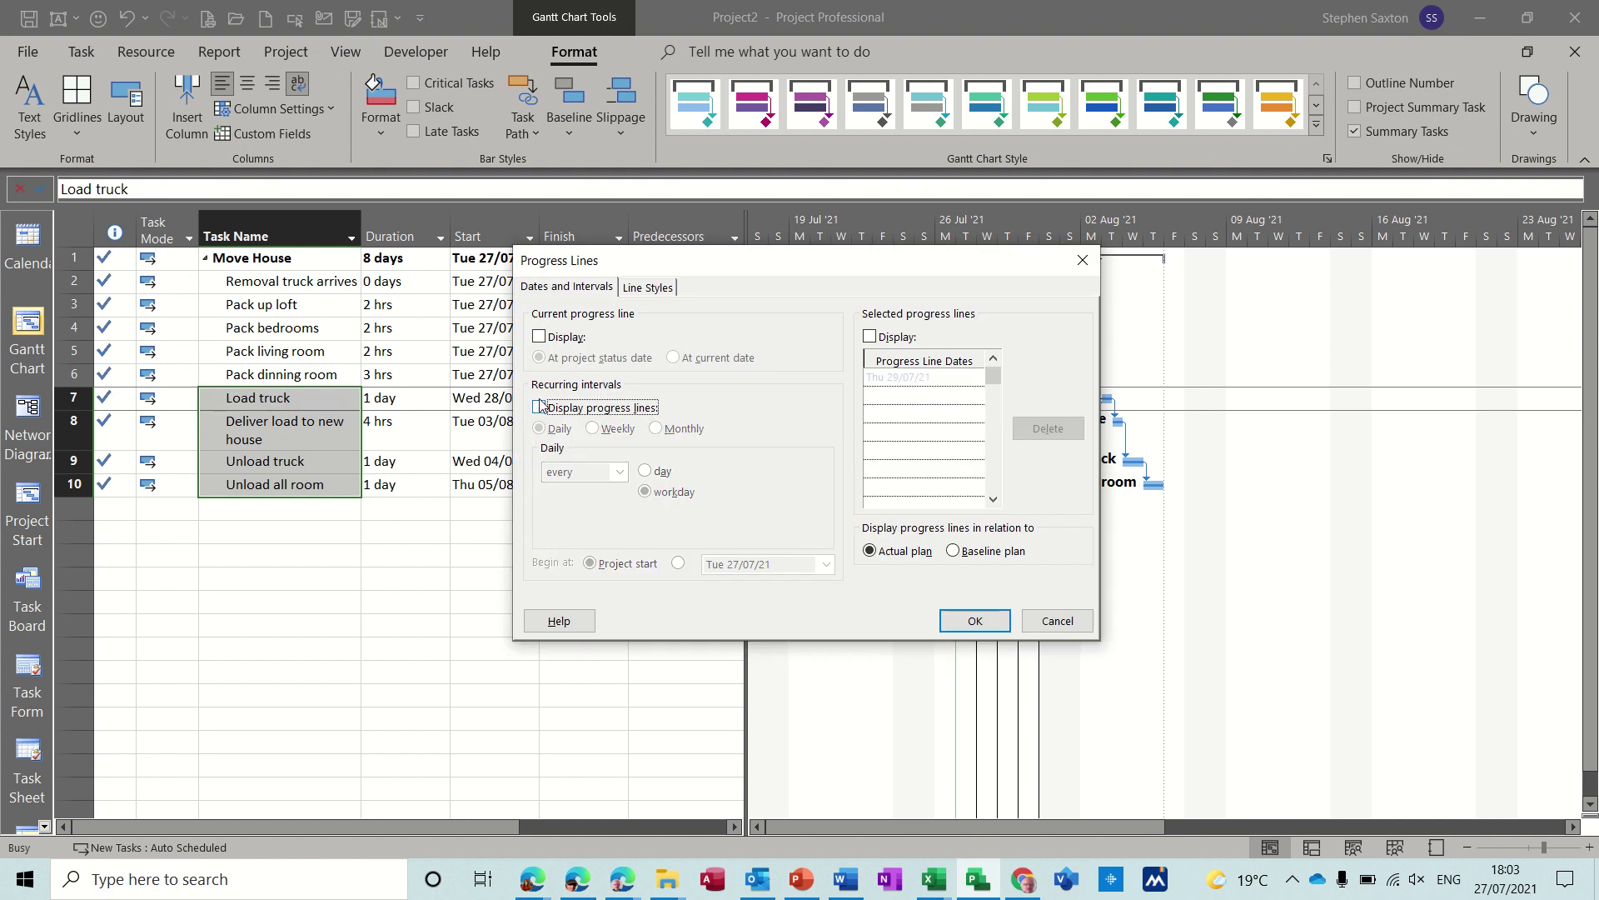
{"action": "left_click", "coordinate": [539, 337]}
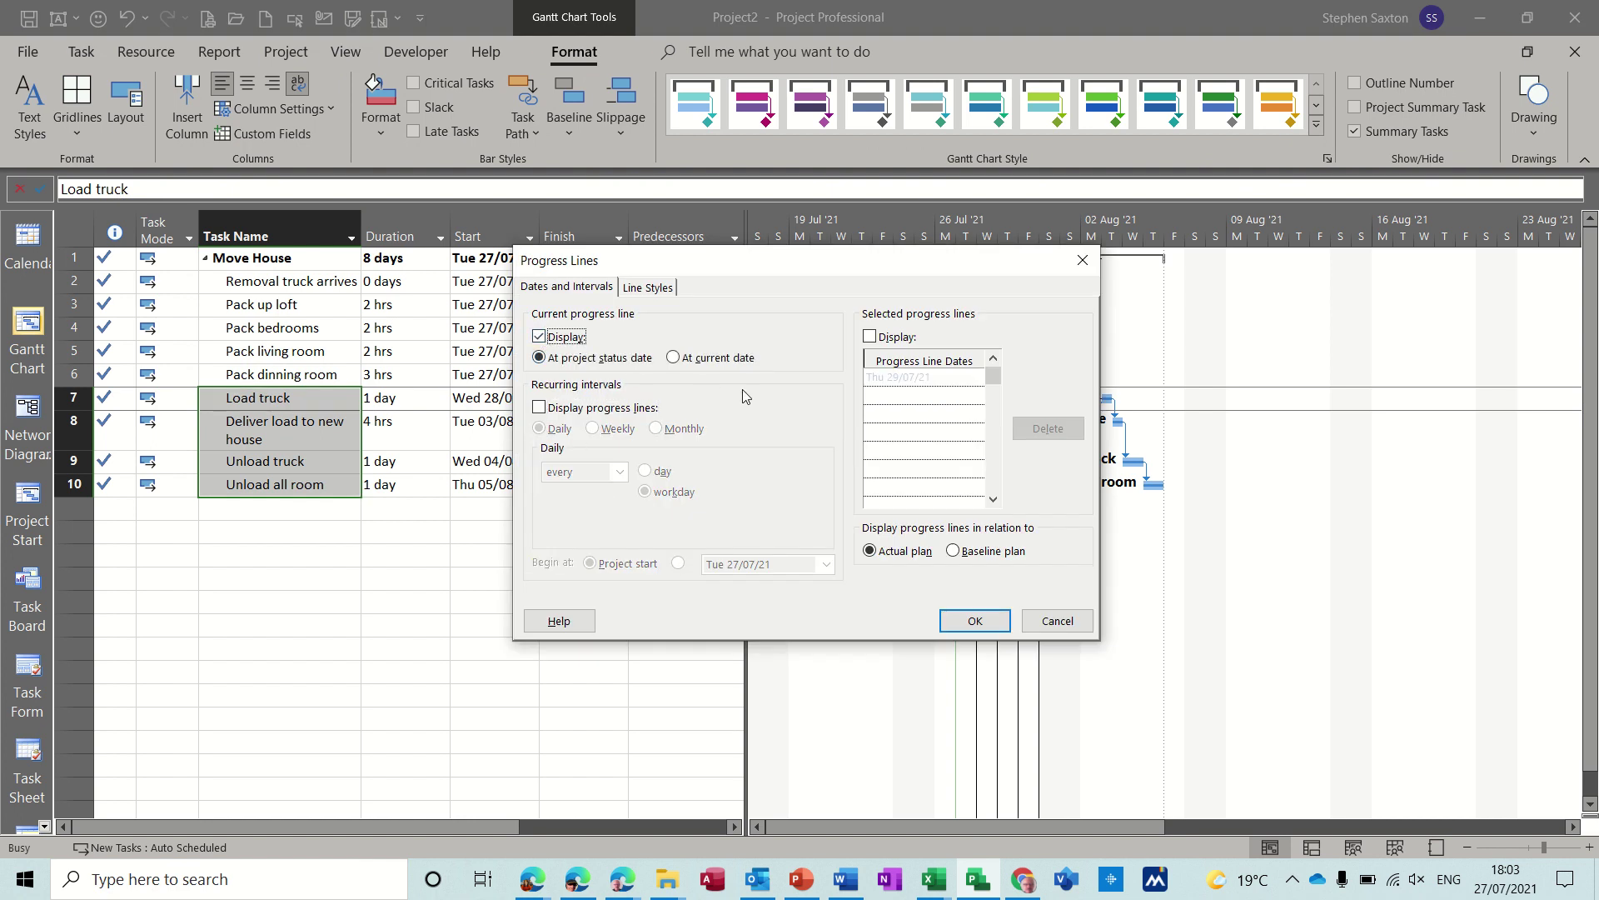
{"action": "left_click", "coordinate": [963, 620]}
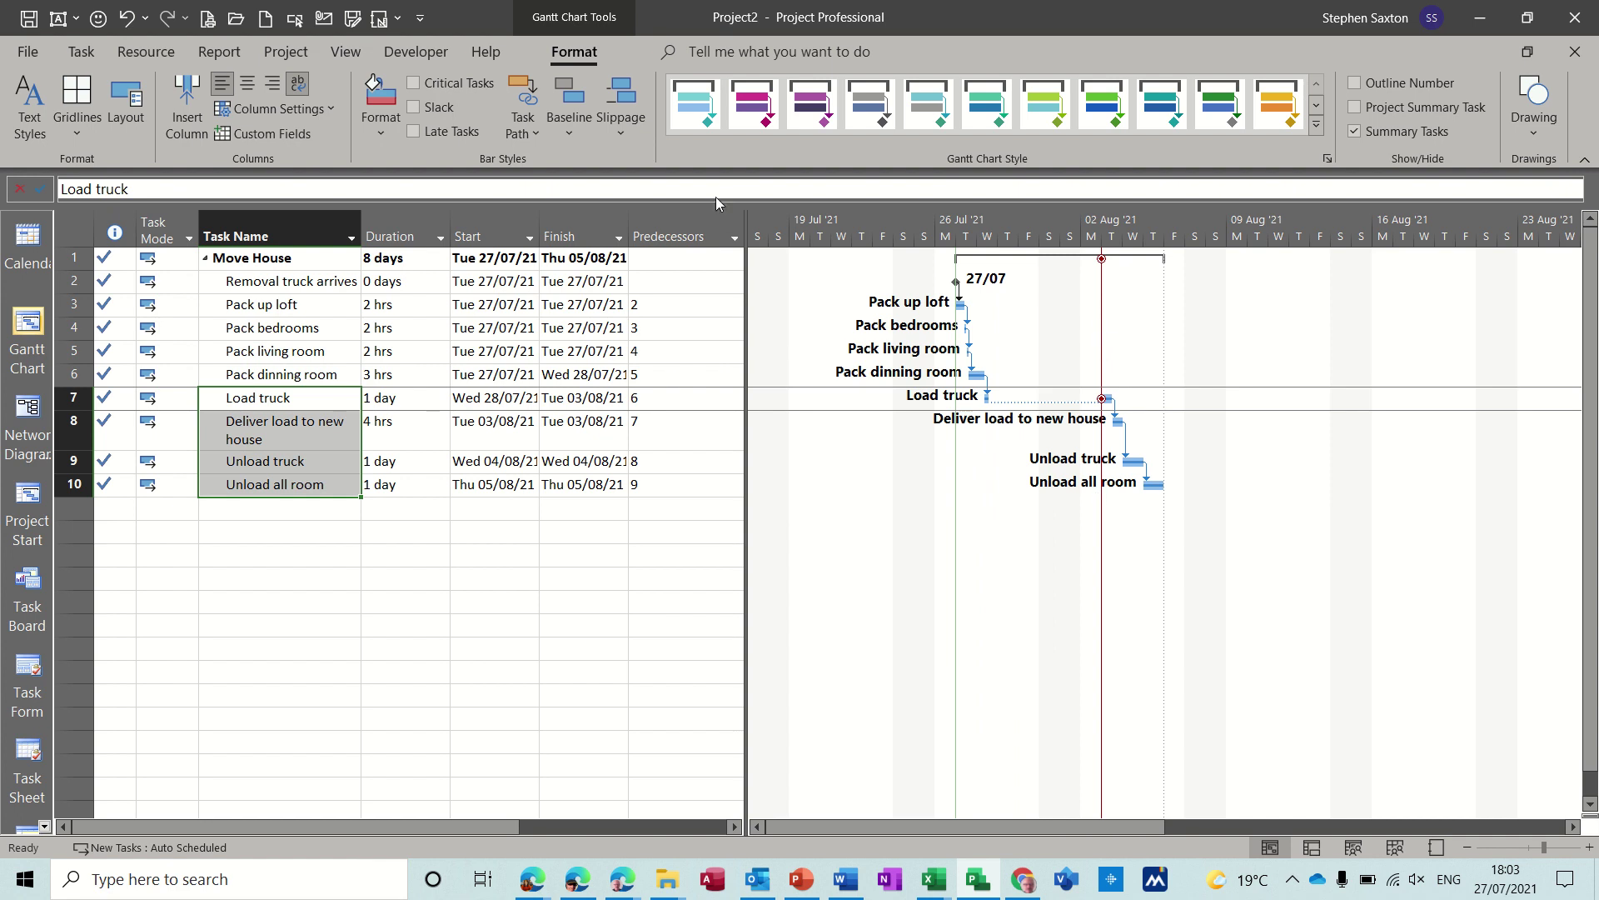
Step: Set the project status date to 9 Aug, then change it to 26/07/21
{"action": "left_click", "coordinate": [295, 55]}
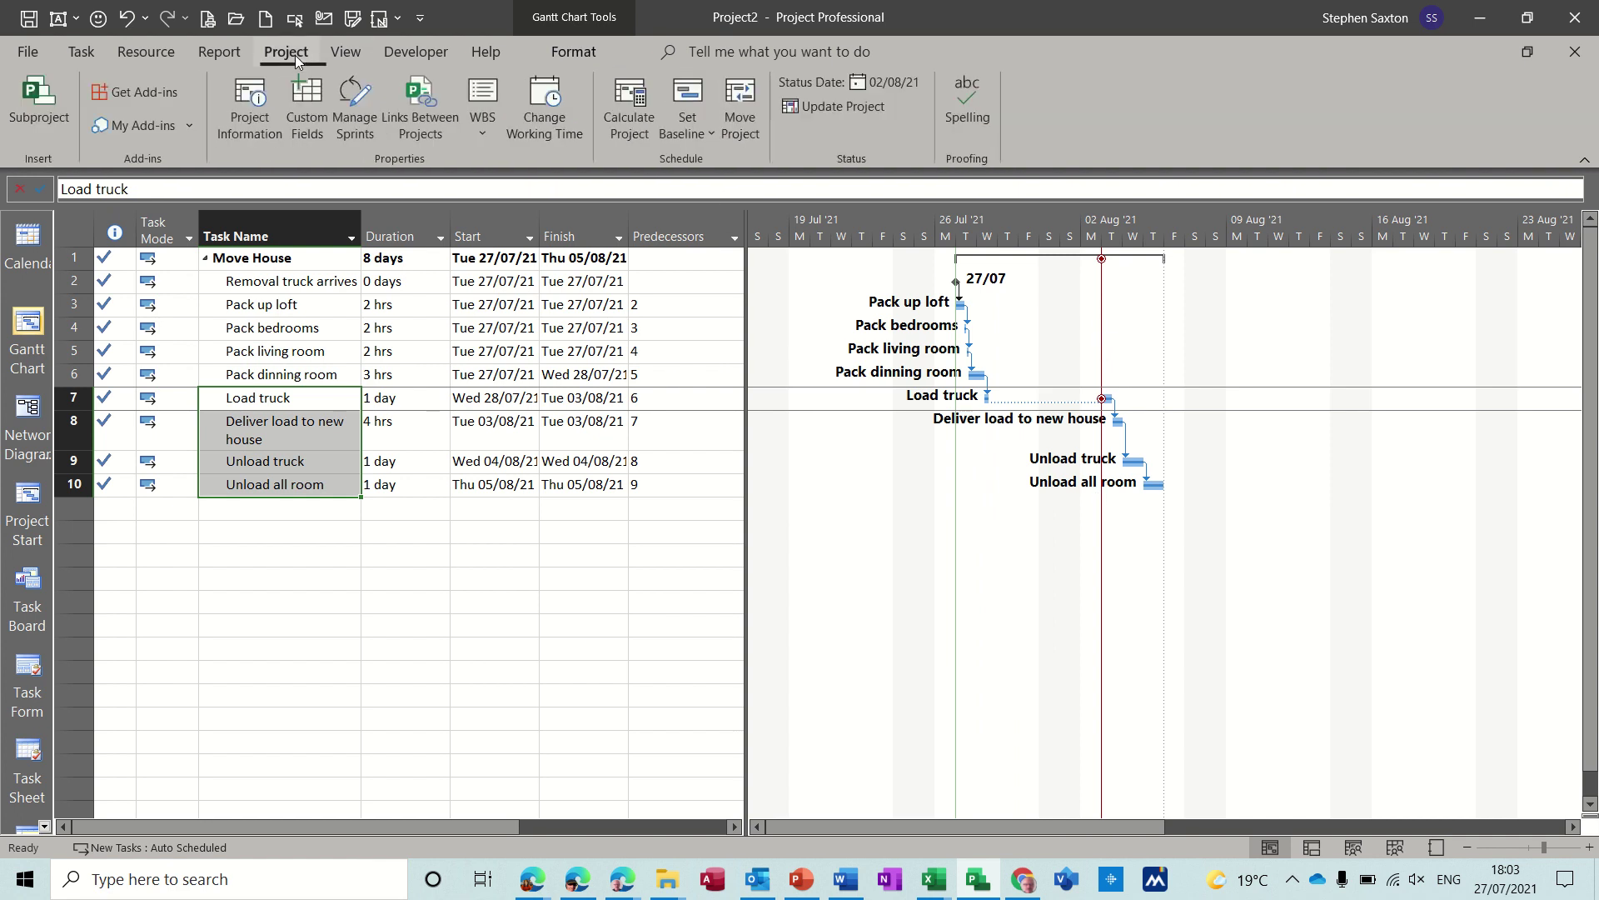
{"action": "left_click", "coordinate": [902, 86]}
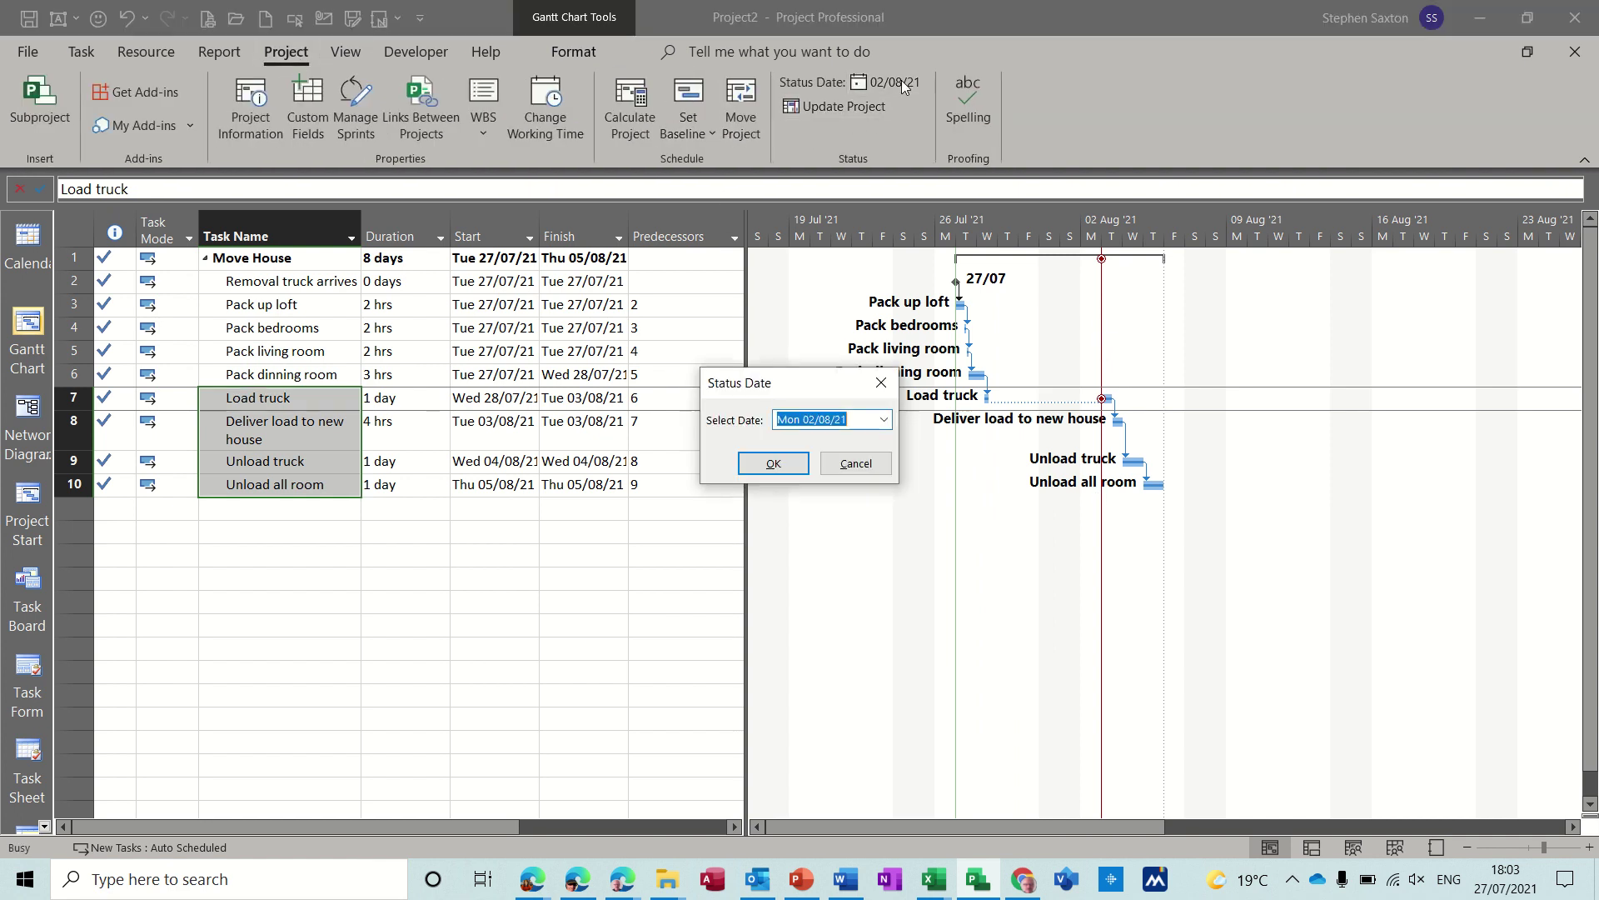
{"action": "left_click", "coordinate": [884, 419]}
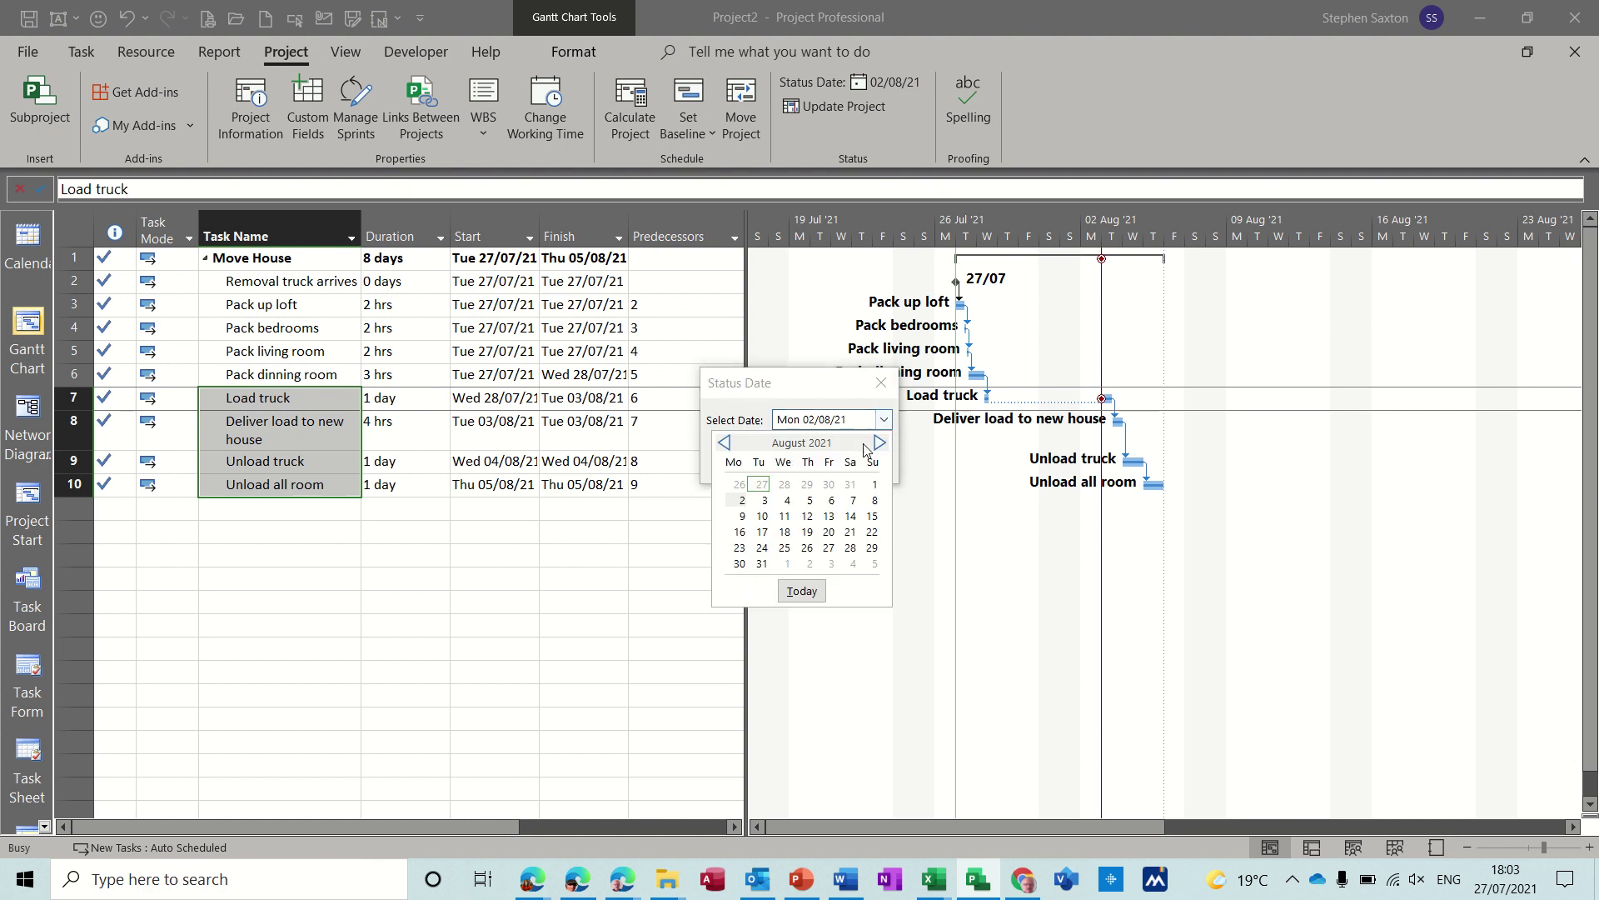
{"action": "left_click", "coordinate": [742, 515]}
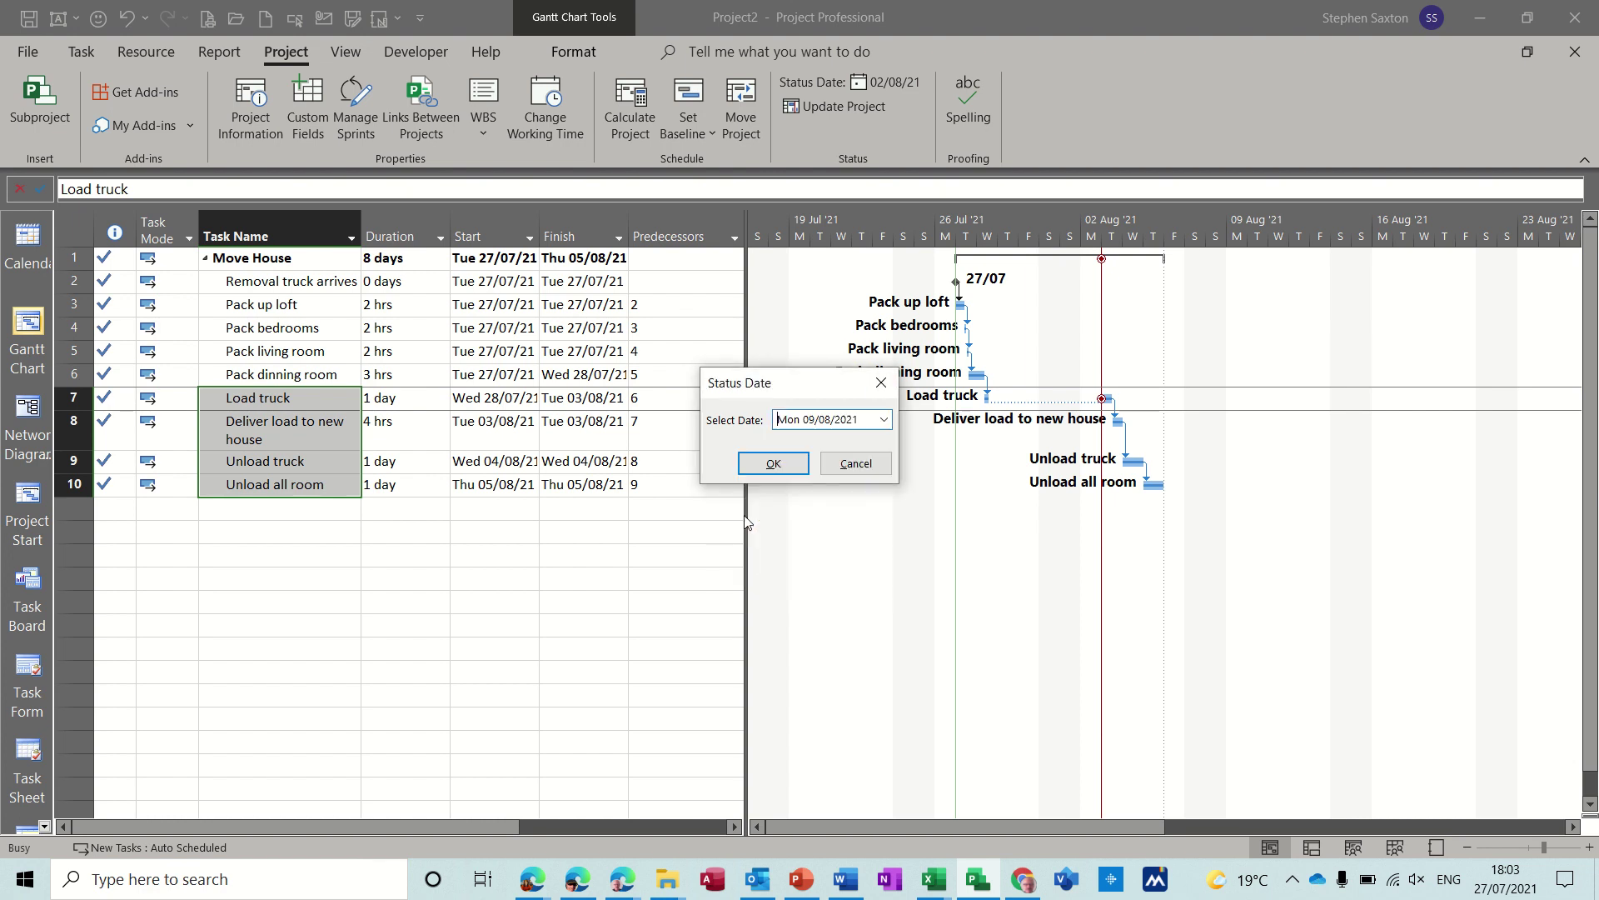
{"action": "left_click", "coordinate": [773, 464]}
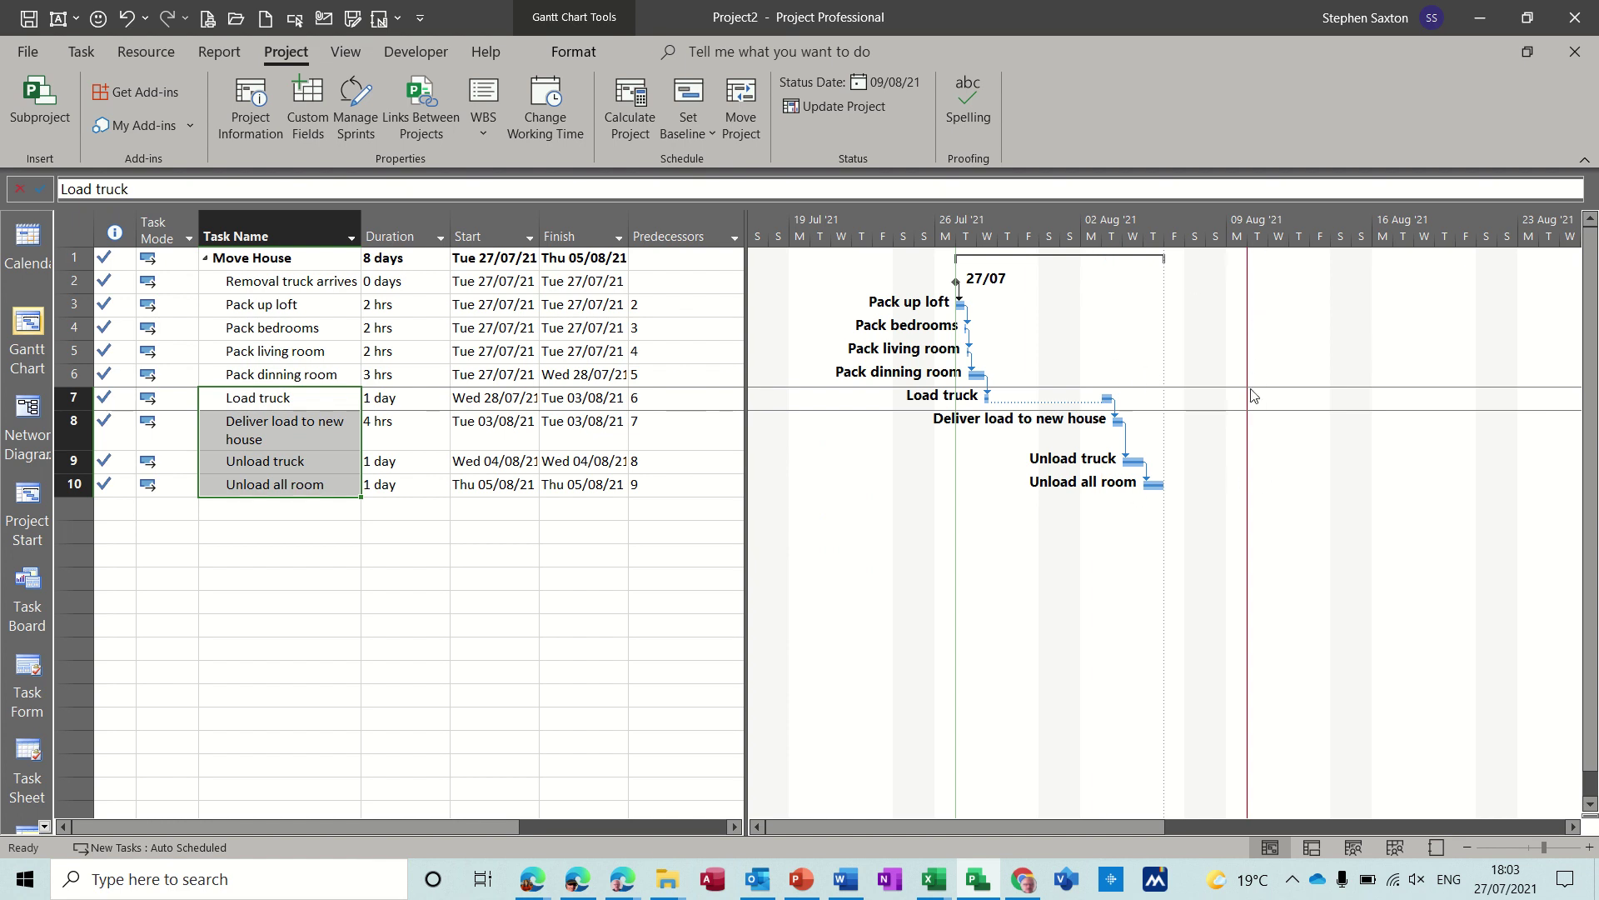
{"action": "left_click", "coordinate": [896, 83]}
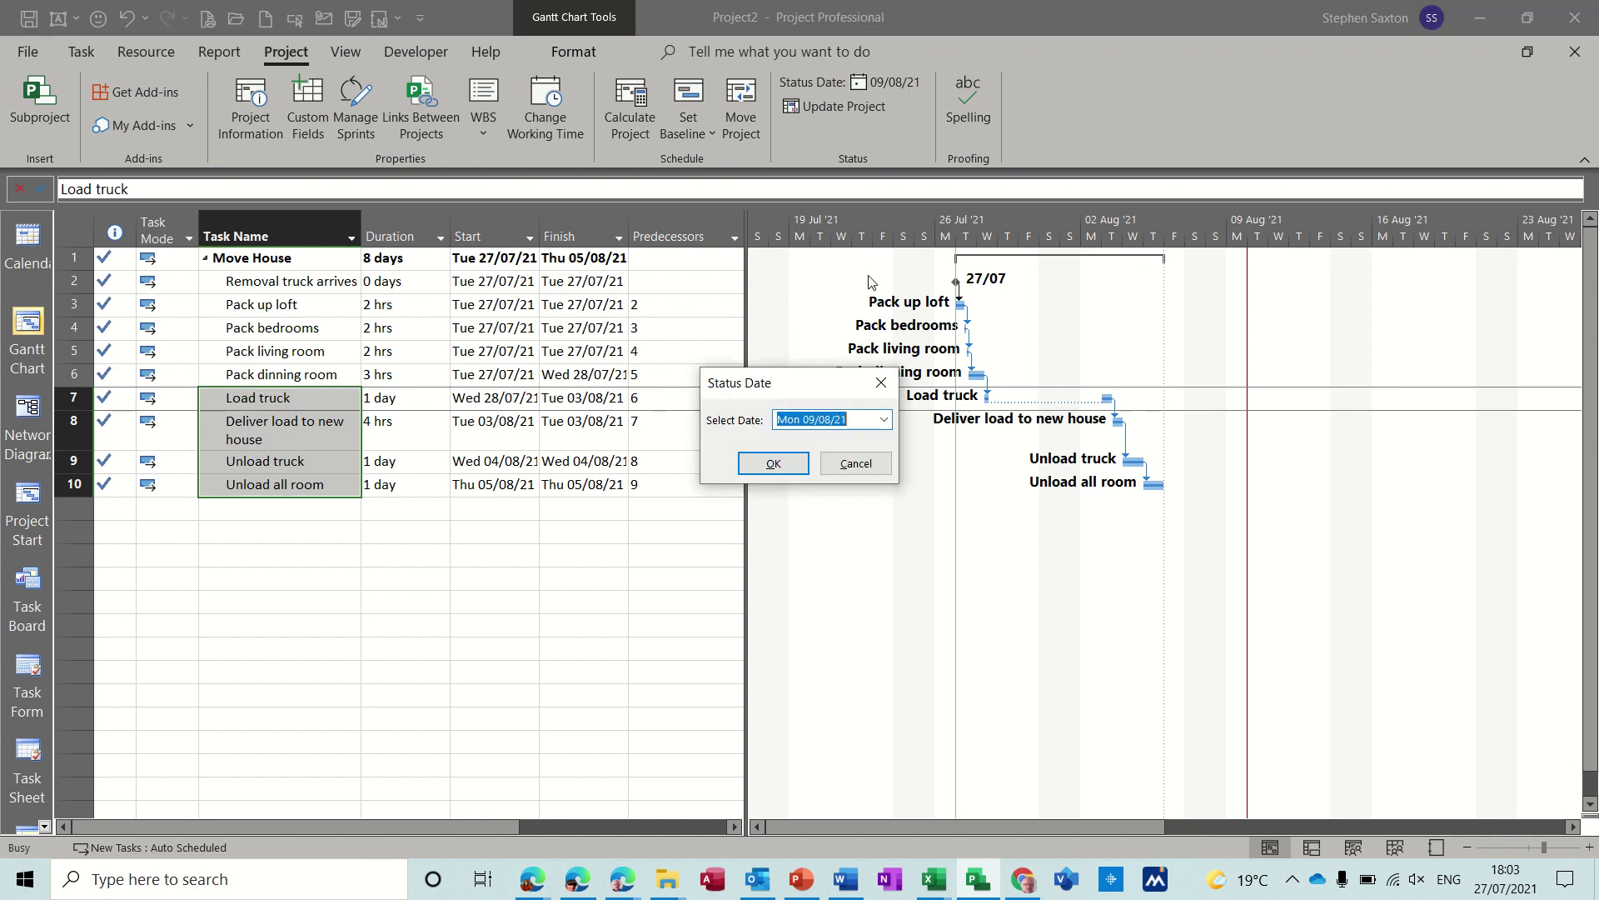
{"action": "left_click", "coordinate": [881, 421]}
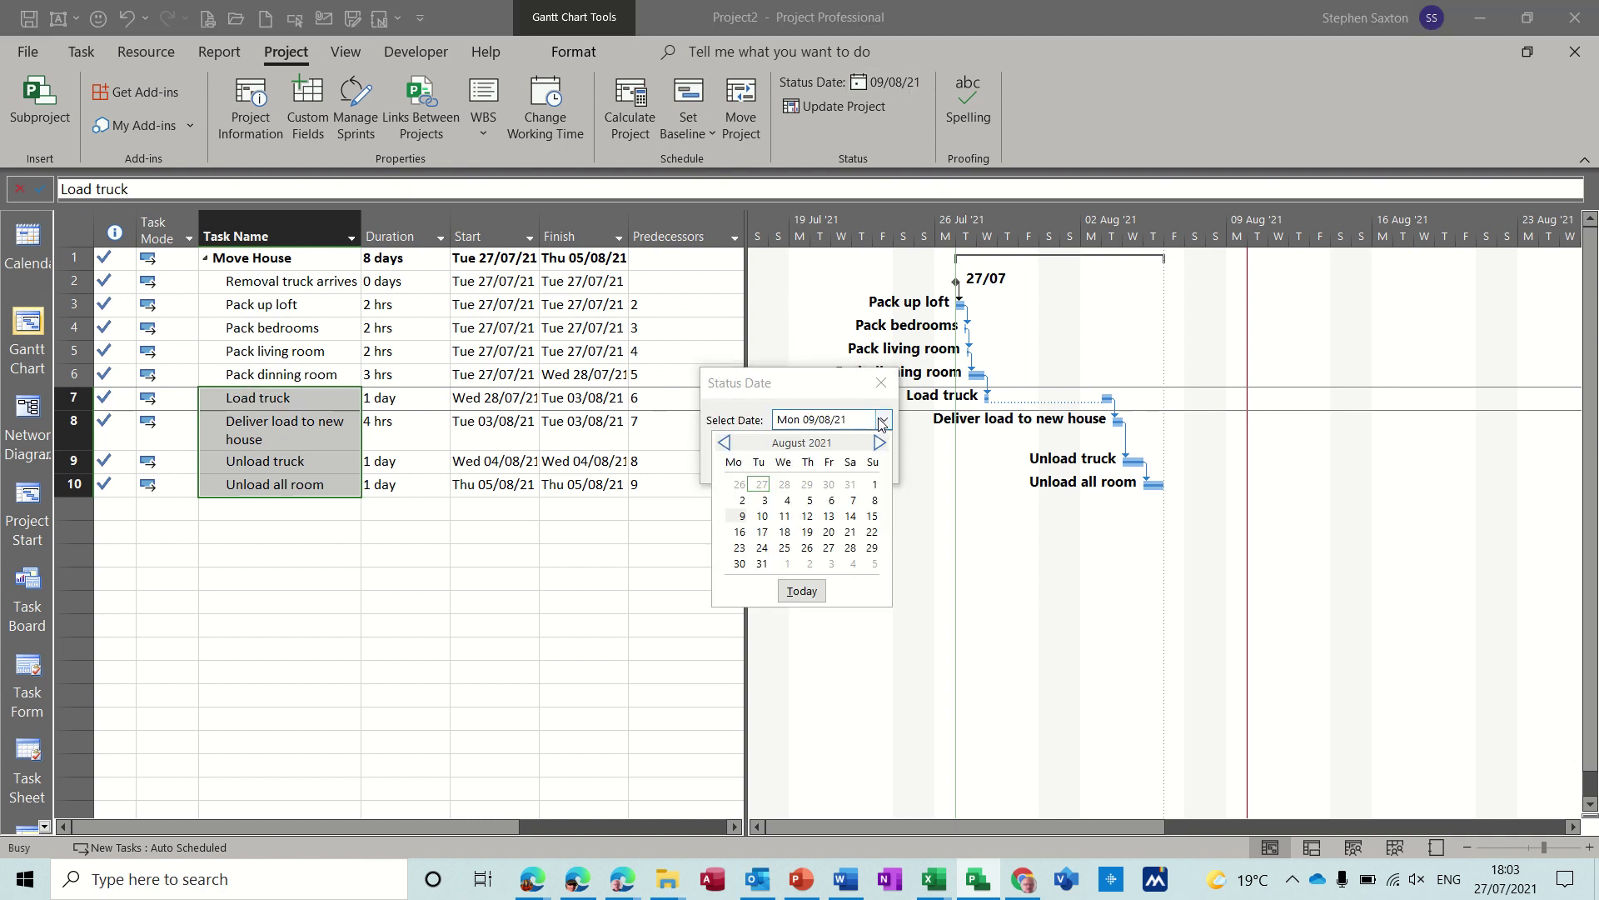
{"action": "left_click", "coordinate": [740, 485]}
{"action": "left_click", "coordinate": [771, 464]}
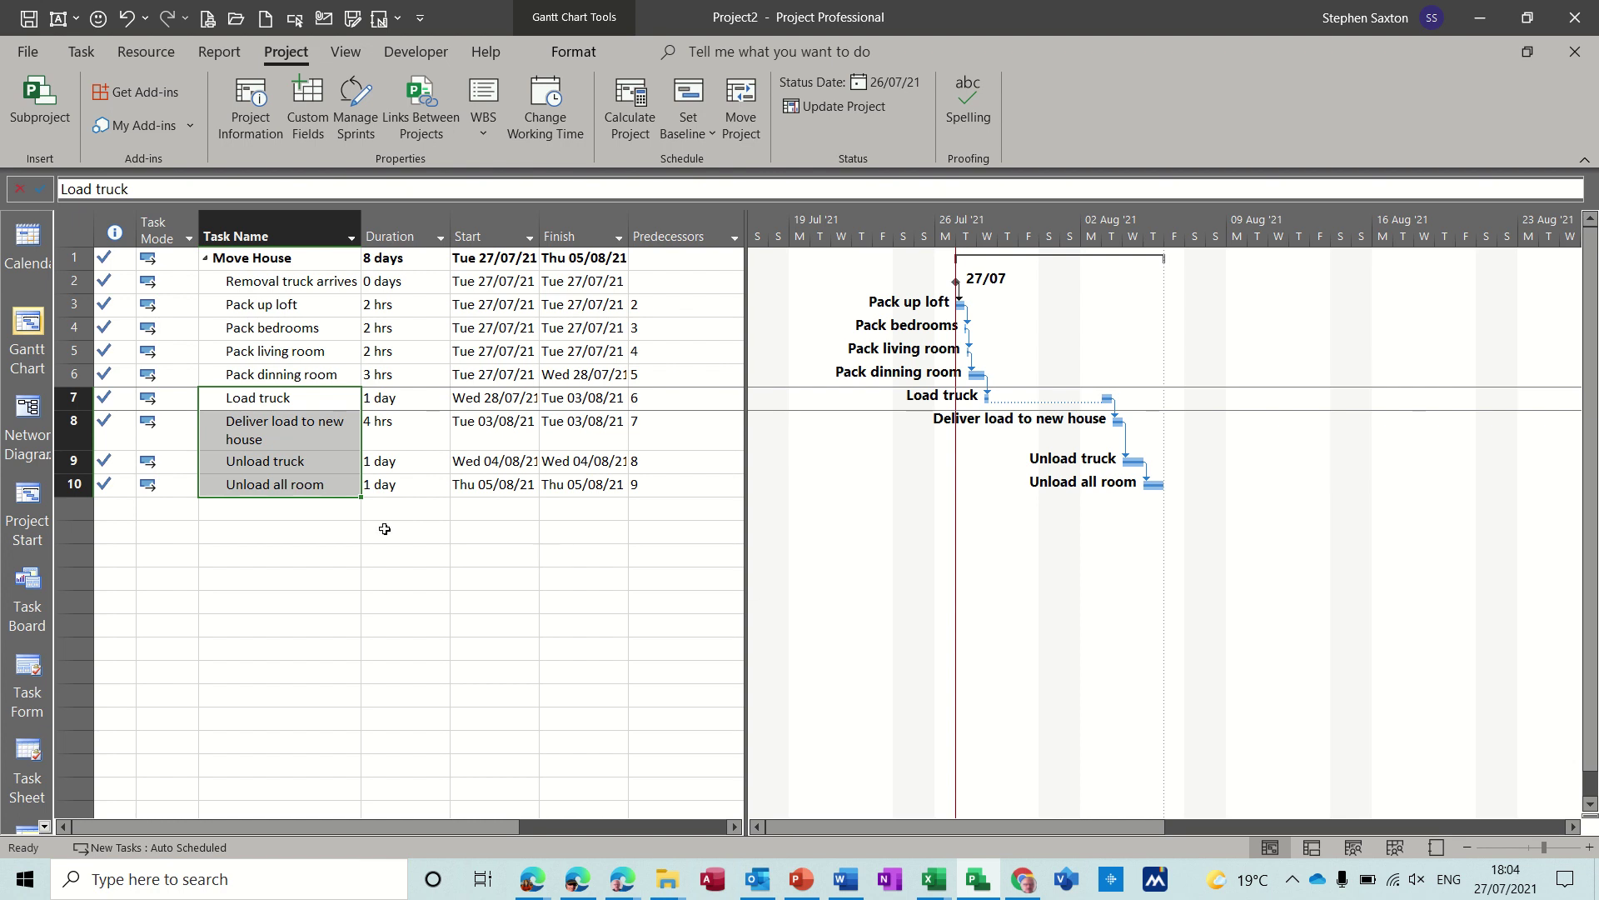
Step: Add Task A in row 11 starting Mon 19/07/21, accepting the Planning Wizard warning
{"action": "left_click", "coordinate": [310, 511]}
{"action": "type", "text": "Task A"}
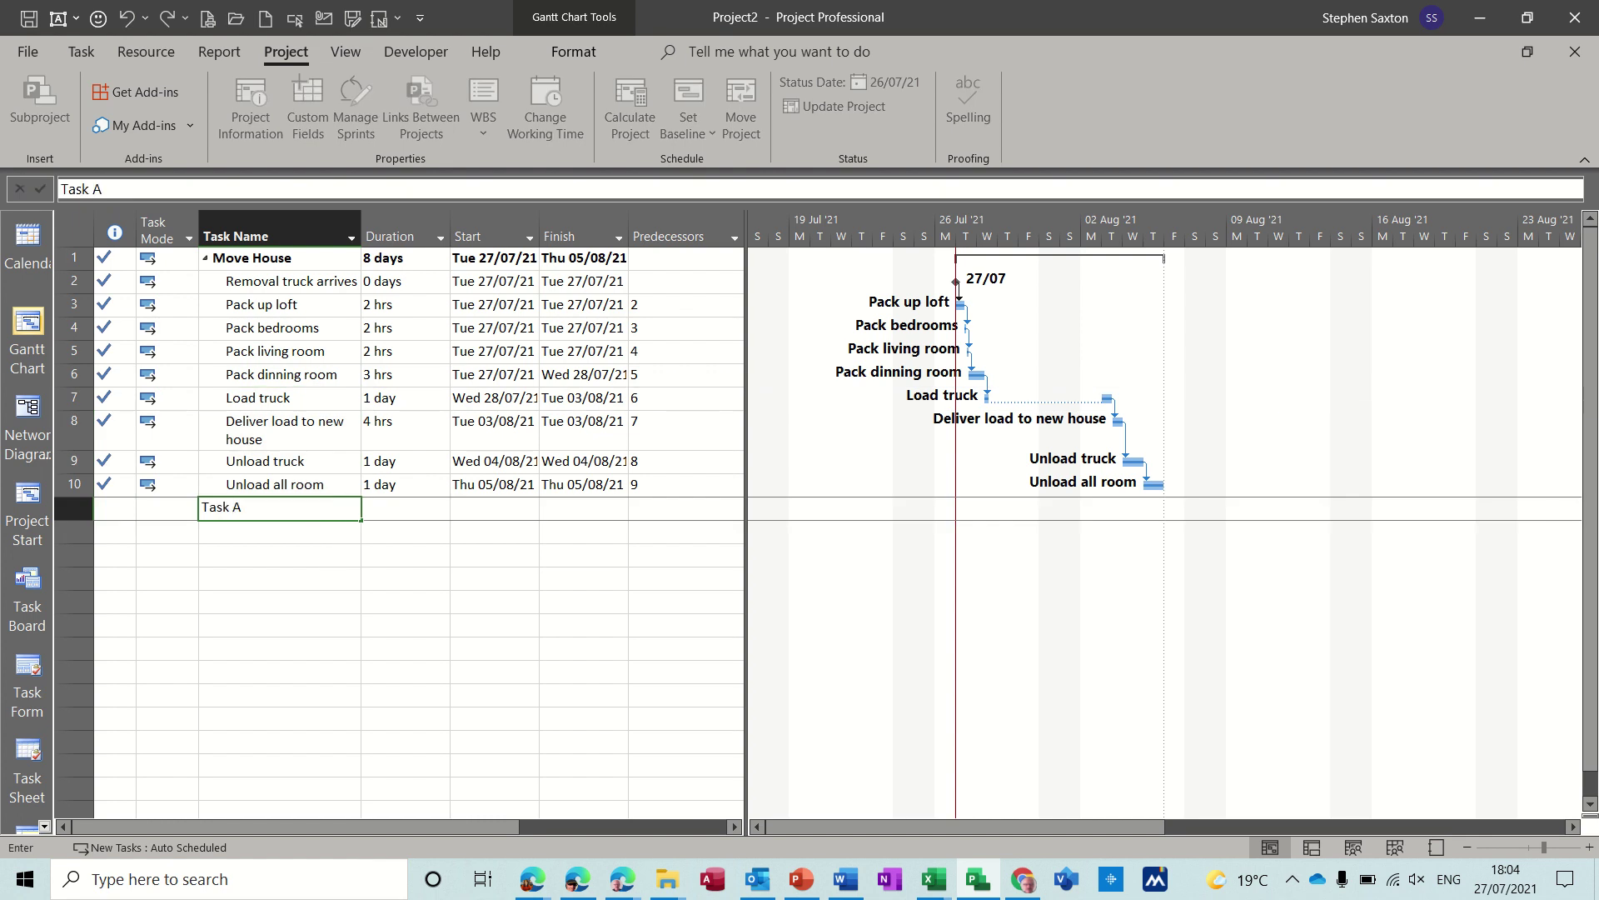
{"action": "key", "text": "Return"}
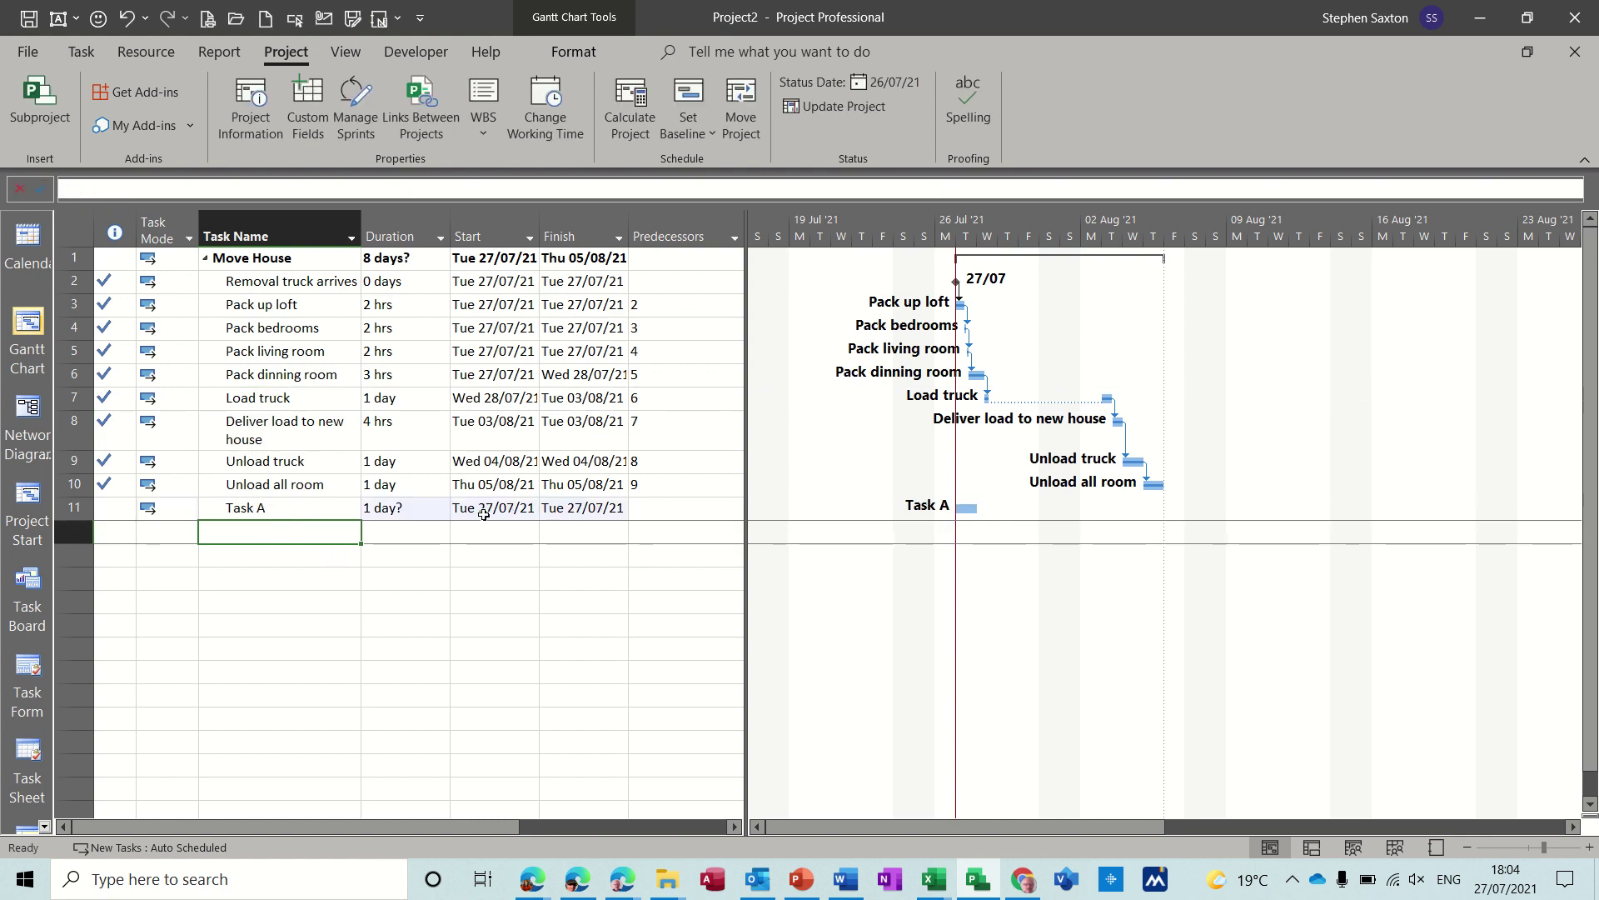
{"action": "left_click", "coordinate": [509, 511]}
{"action": "left_click", "coordinate": [530, 511]}
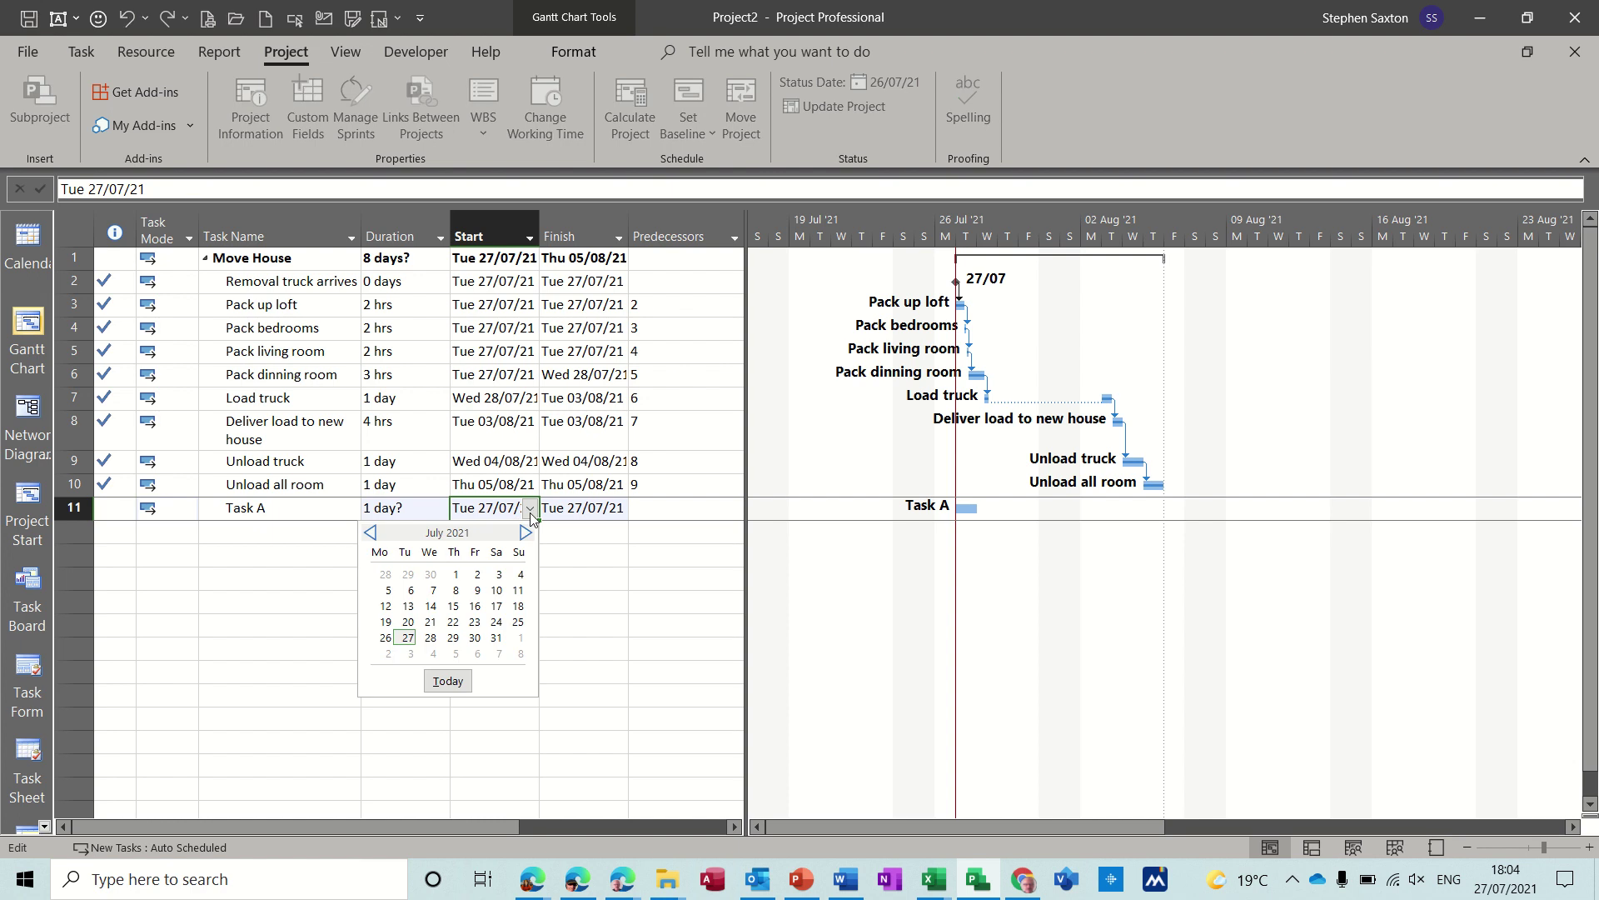
{"action": "left_click", "coordinate": [398, 615]}
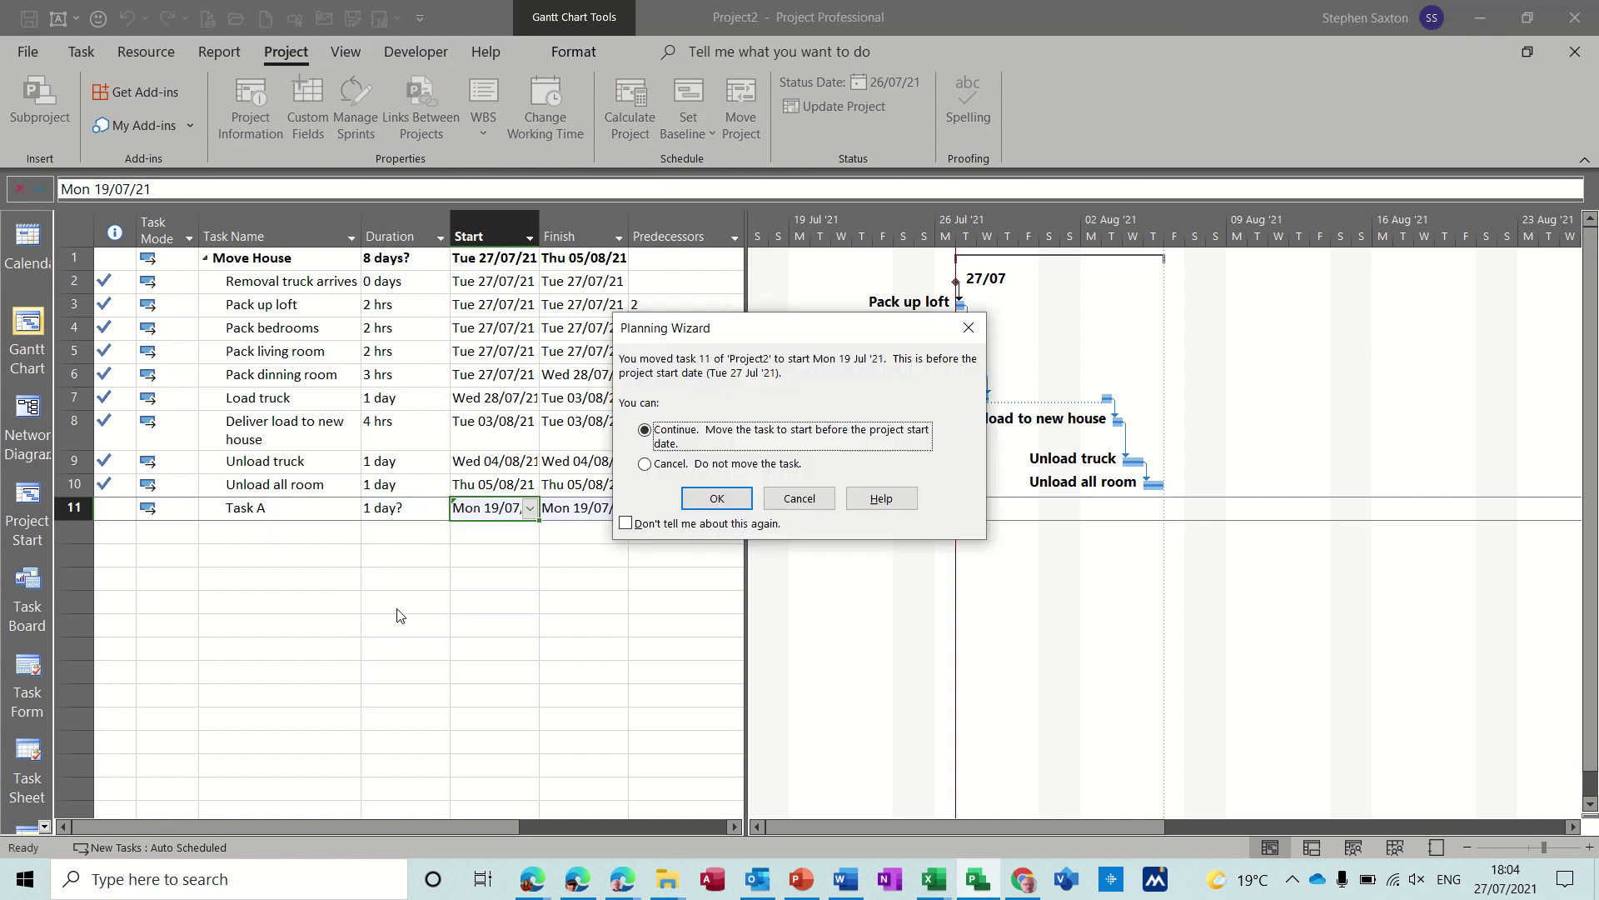
{"action": "left_click", "coordinate": [717, 498]}
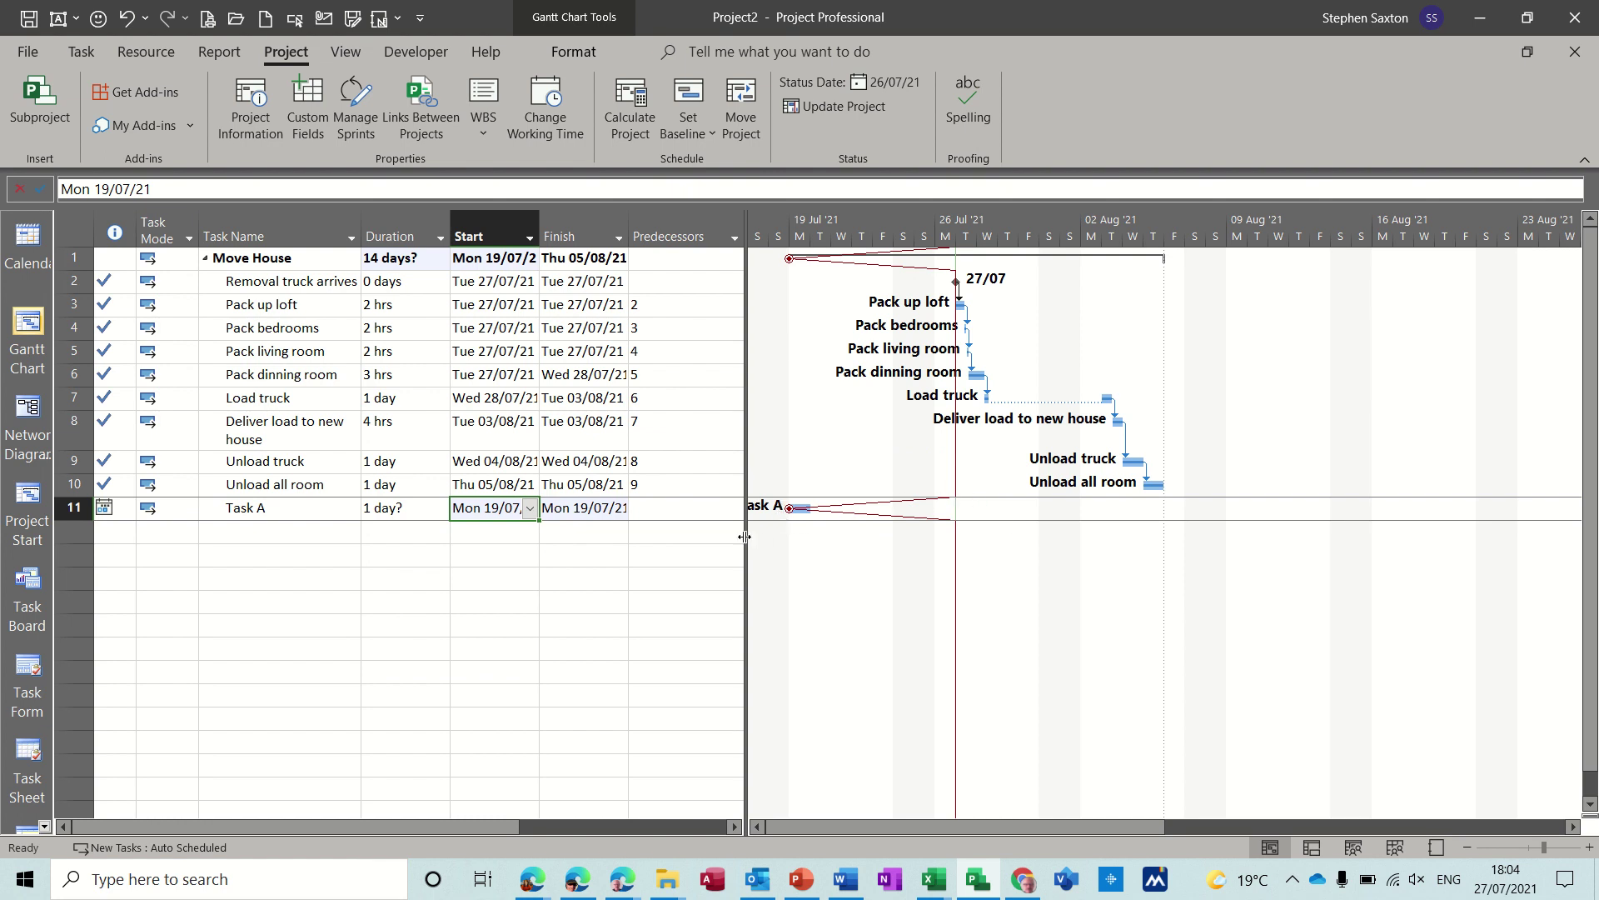
{"action": "left_click", "coordinate": [756, 825]}
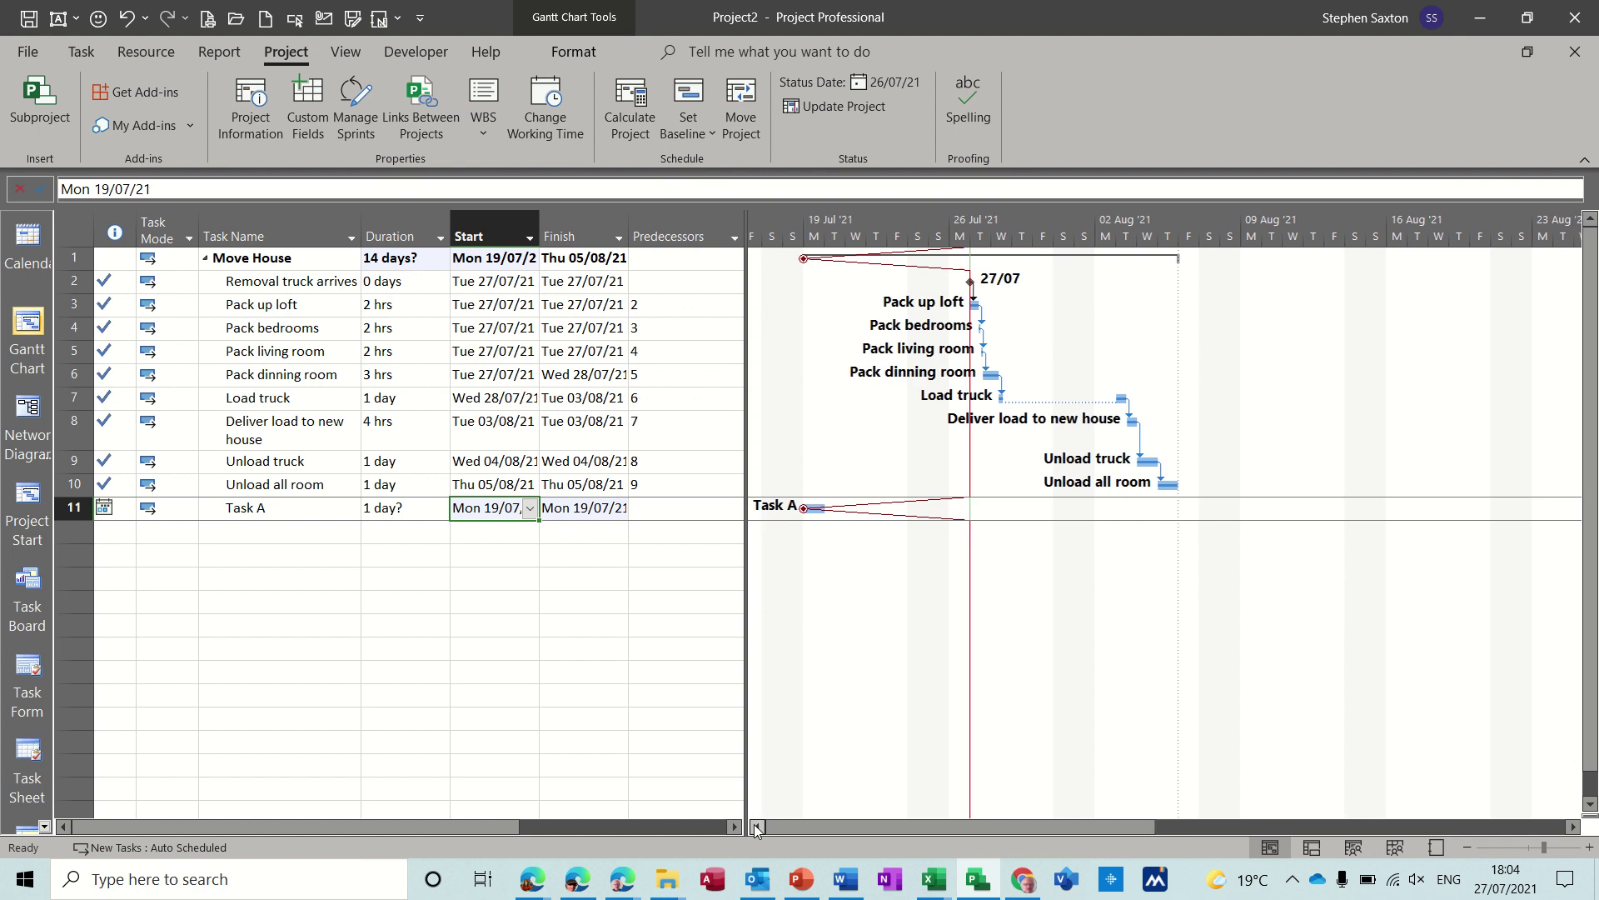